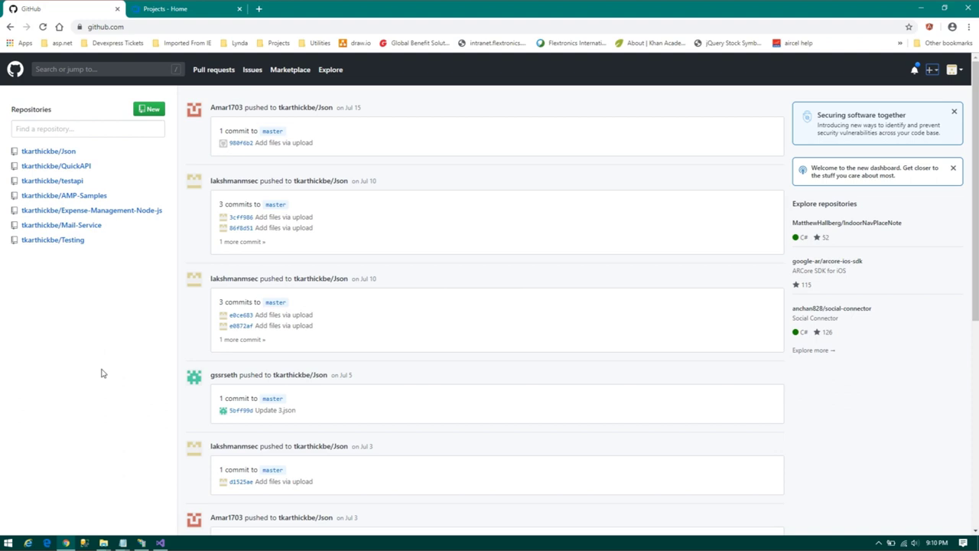
Start a new GitHub repository and copy the folder name DotNetCoreWebApp for its name
click(151, 112)
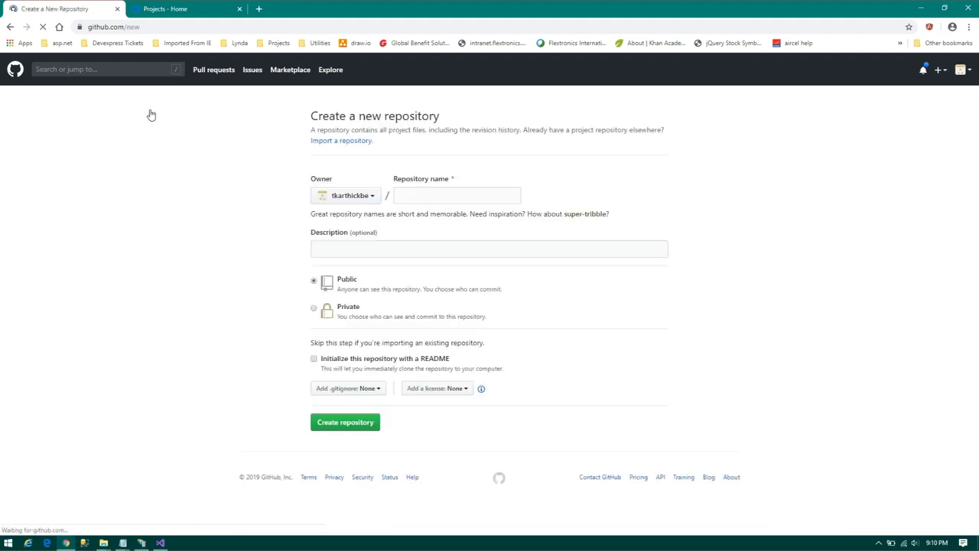
click(457, 196)
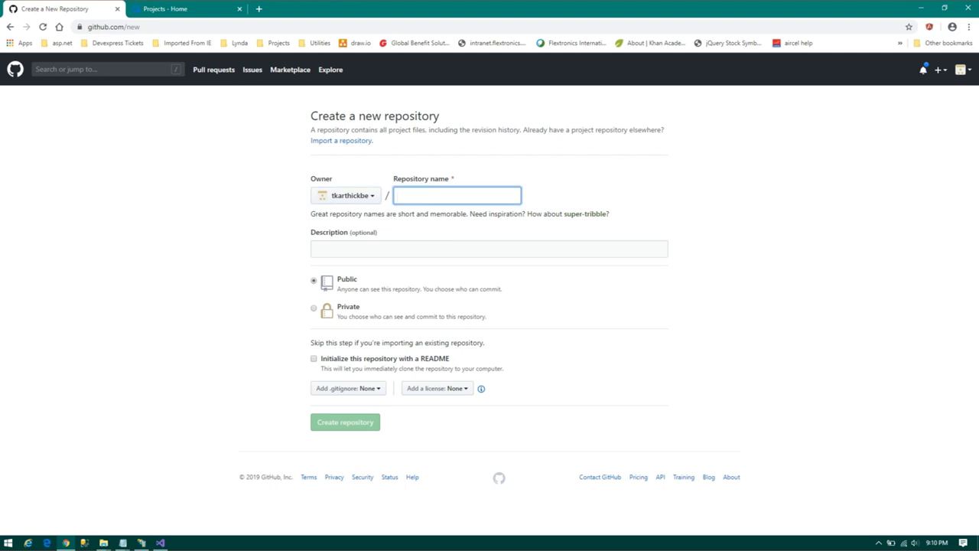
mouse_move(105, 541)
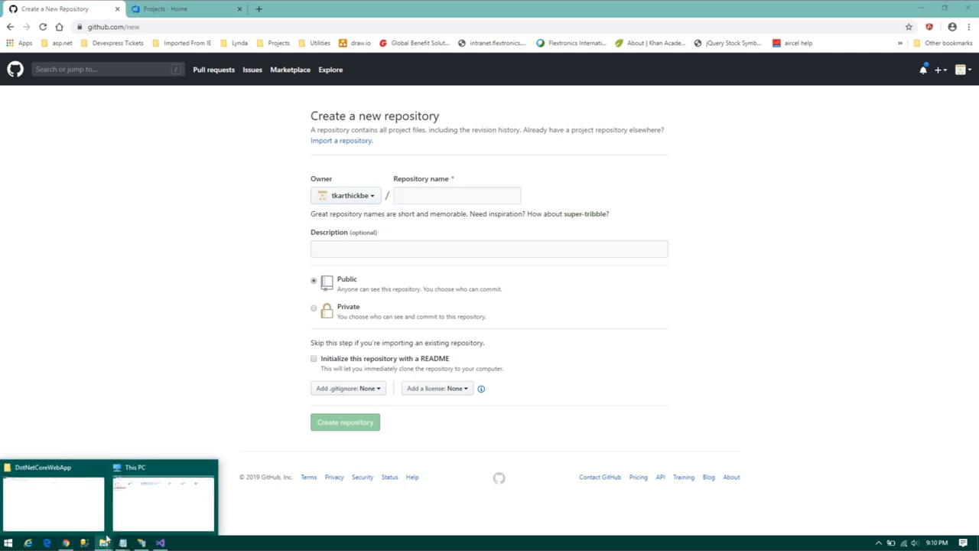
click(51, 506)
click(283, 35)
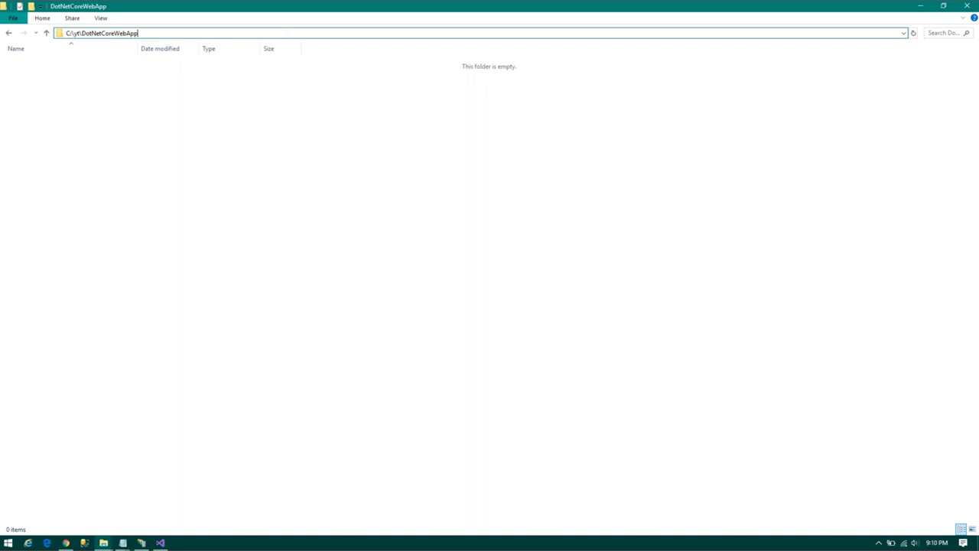
drag(138, 33, 81, 33)
key(Escape)
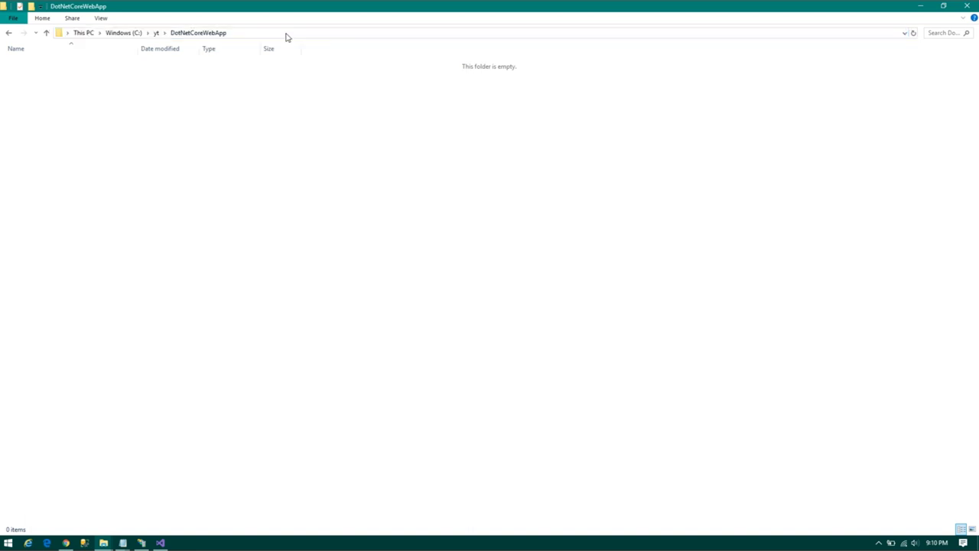
key(alt+Tab)
Name the repository DotNetCoreWebApp, pick the VisualStudio .gitignore template, and create it
text(DotNetCoreWebApp)
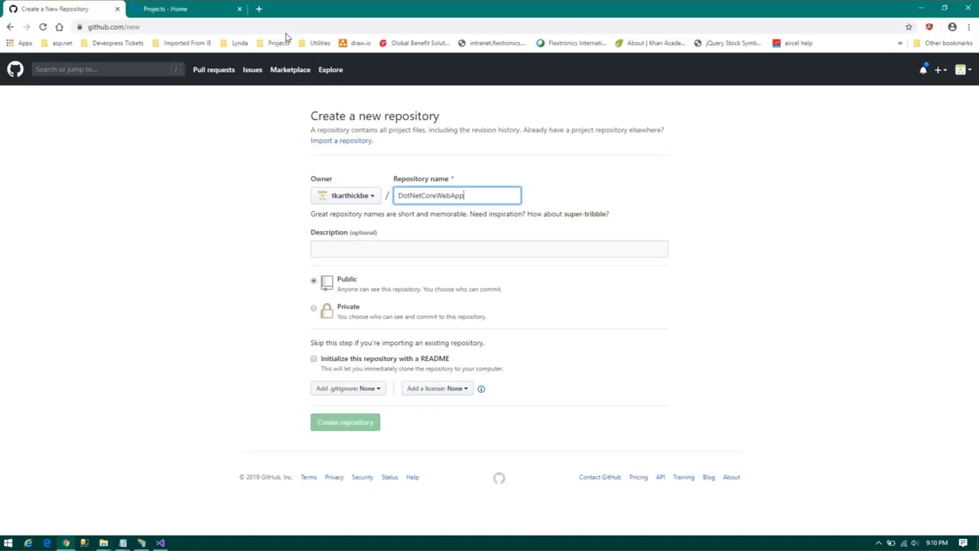
click(635, 198)
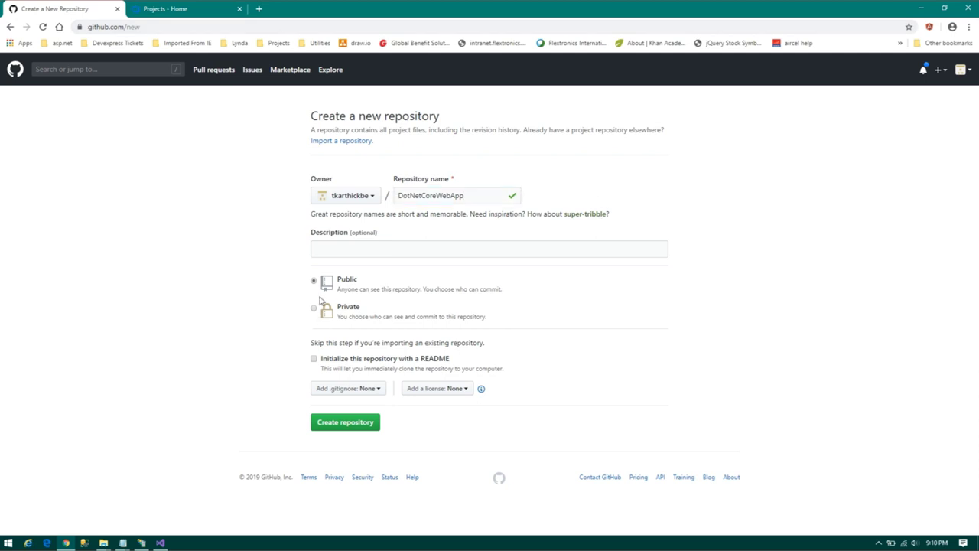
click(337, 388)
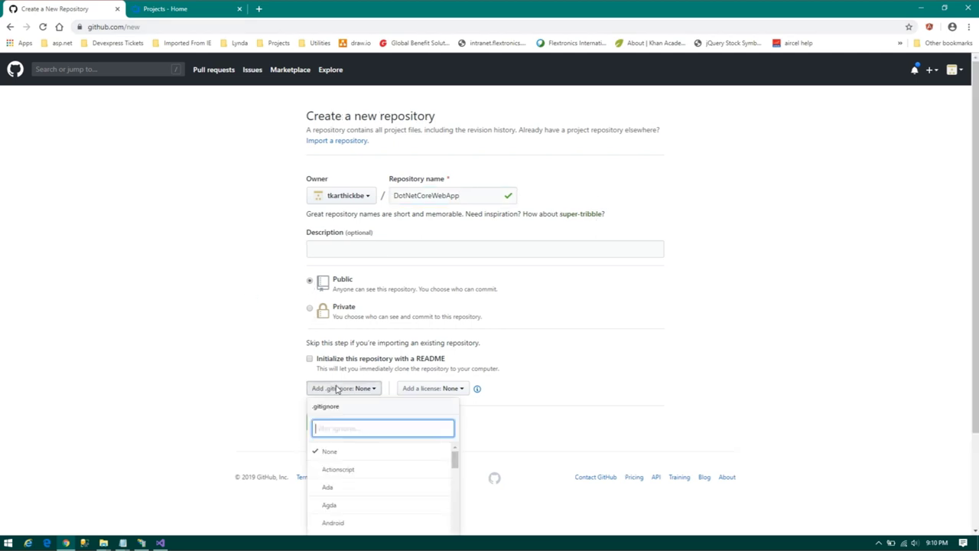
text(vidu)
key(BackSpace)
key(BackSpace)
text(s)
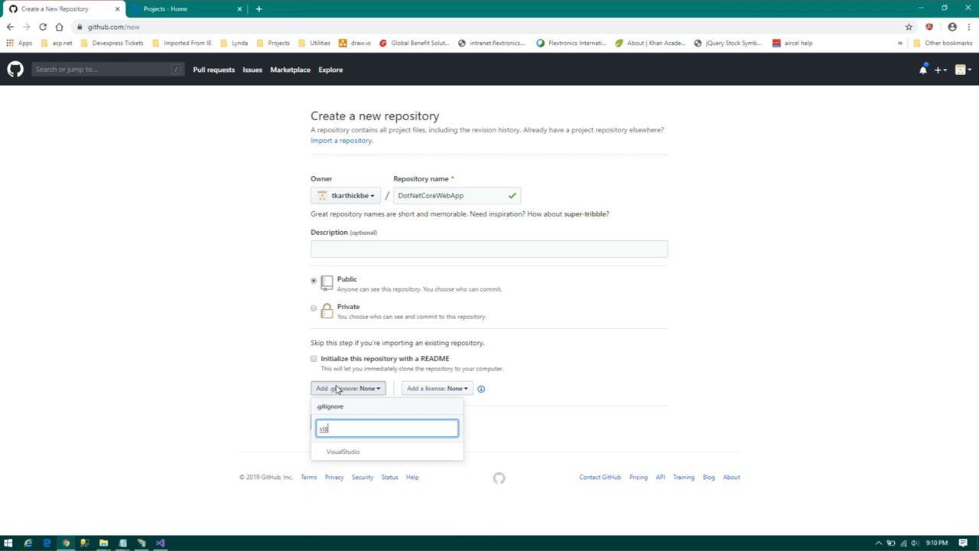
key(Down)
key(Return)
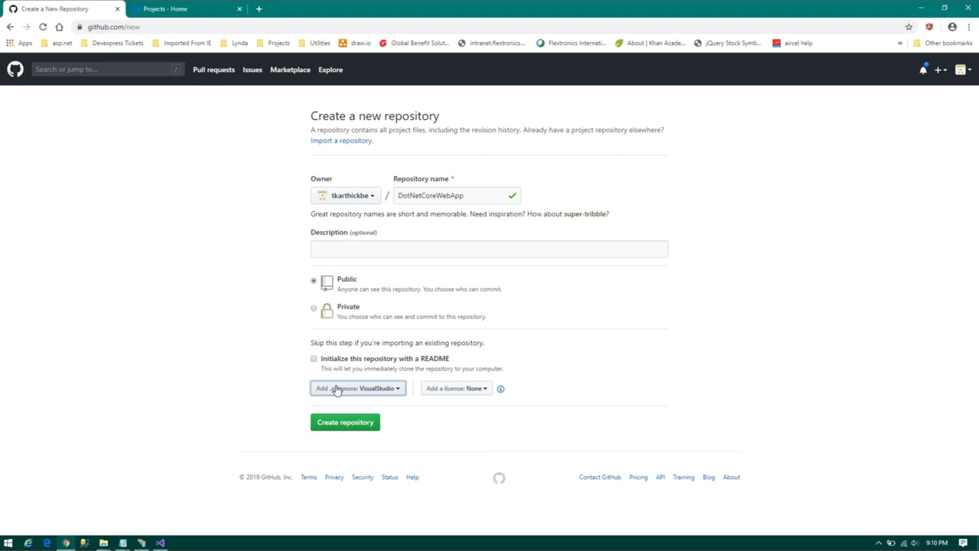
click(343, 426)
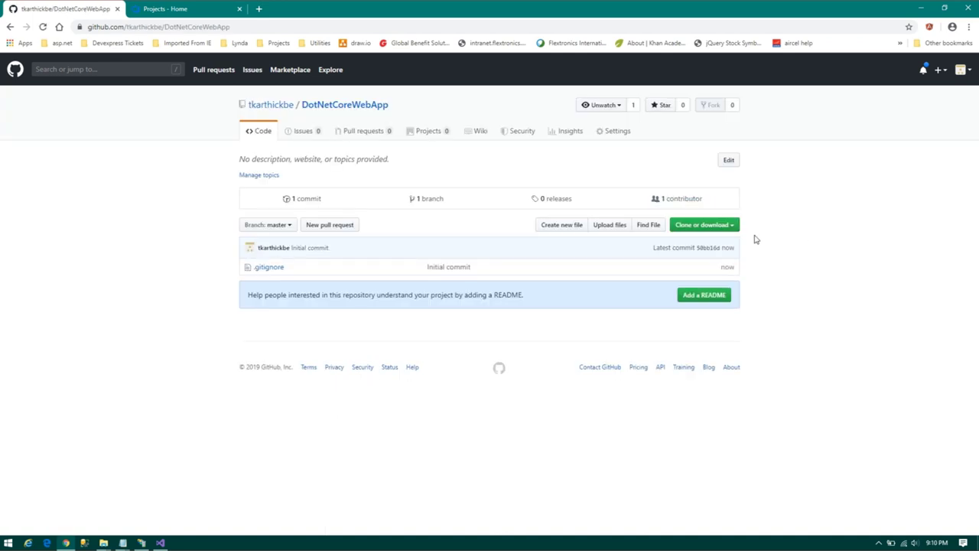
key(alt+Tab)
key(alt+Tab)
key(alt+Tab)
Add '2. Clone this repository in local machine' to the Notepad steps list
click(755, 240)
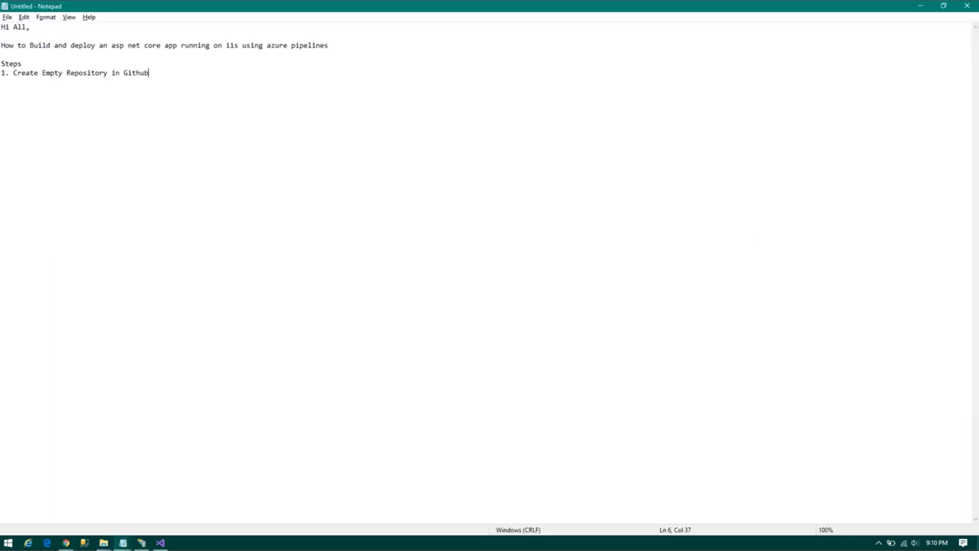
key(Return)
text(2. Clone this )
text(pro)
key(BackSpace)
text(o)
key(BackSpace)
key(BackSpace)
key(BackSpace)
text(repository in local machine)
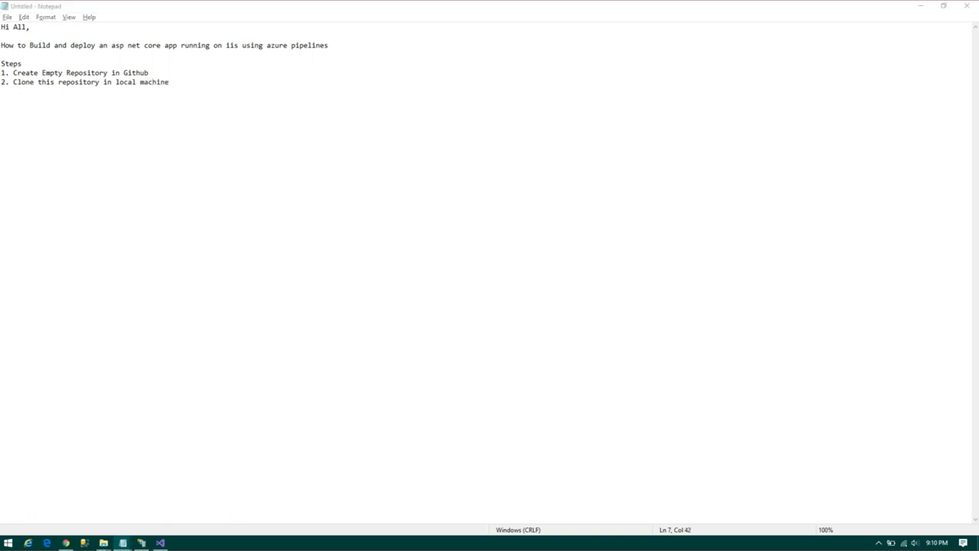
Copy the repository's HTTPS clone URL from GitHub's Clone or download options
key(alt+Tab)
click(737, 230)
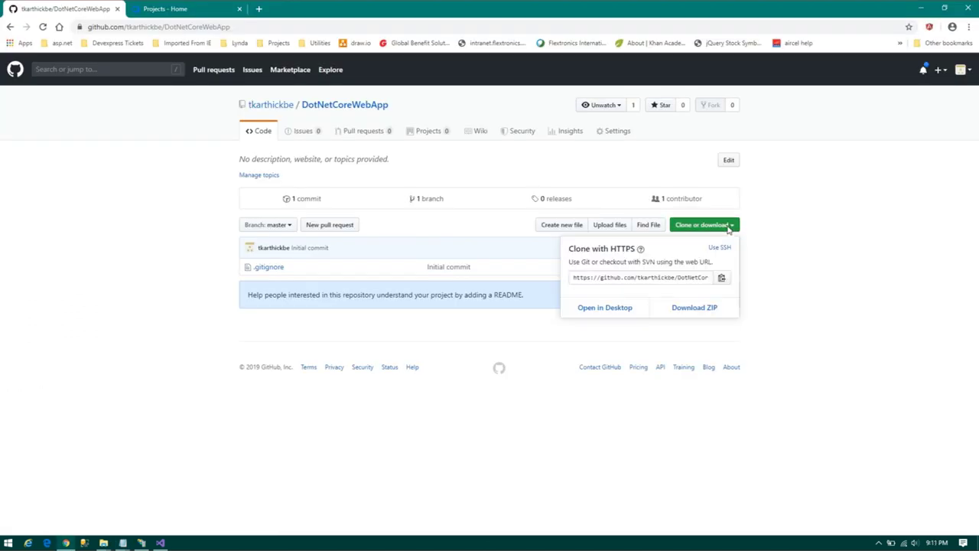
click(722, 277)
click(340, 336)
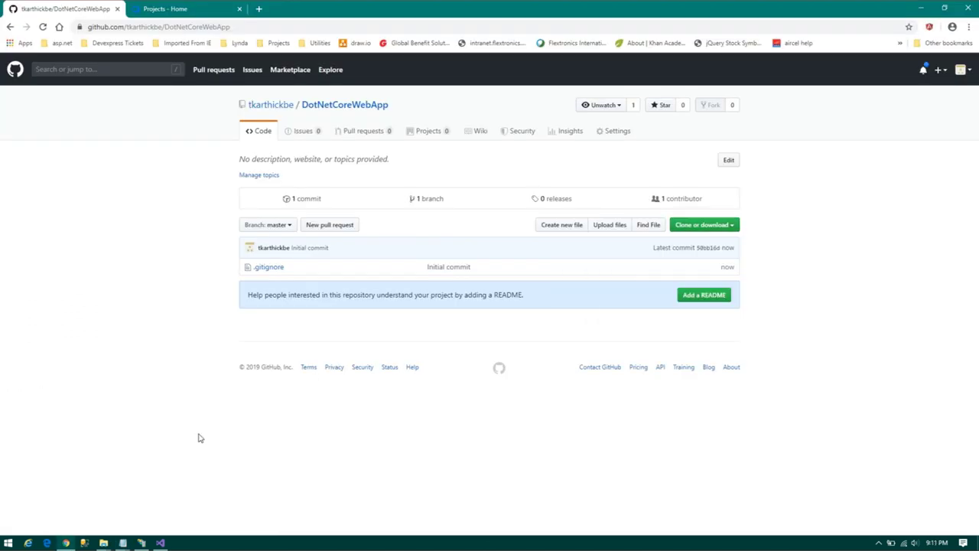
Append 'using visual studio 2017' to step 2 in Notepad, then return to Visual Studio
key(alt+Tab)
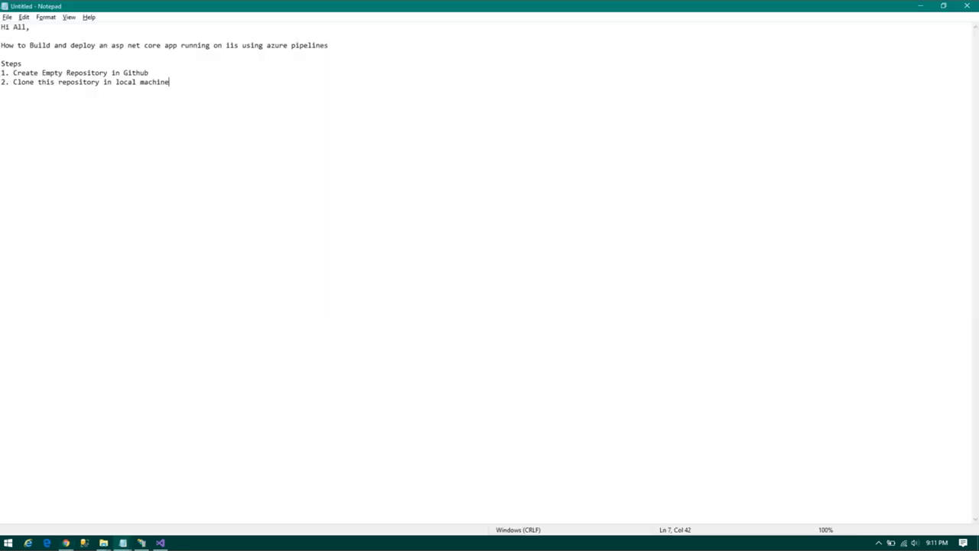
text(using visual studio)
text(201)
key(BackSpace)
key(BackSpace)
text(017)
key(alt+Tab)
key(alt+Tab)
key(alt+Tab)
key(alt+Tab)
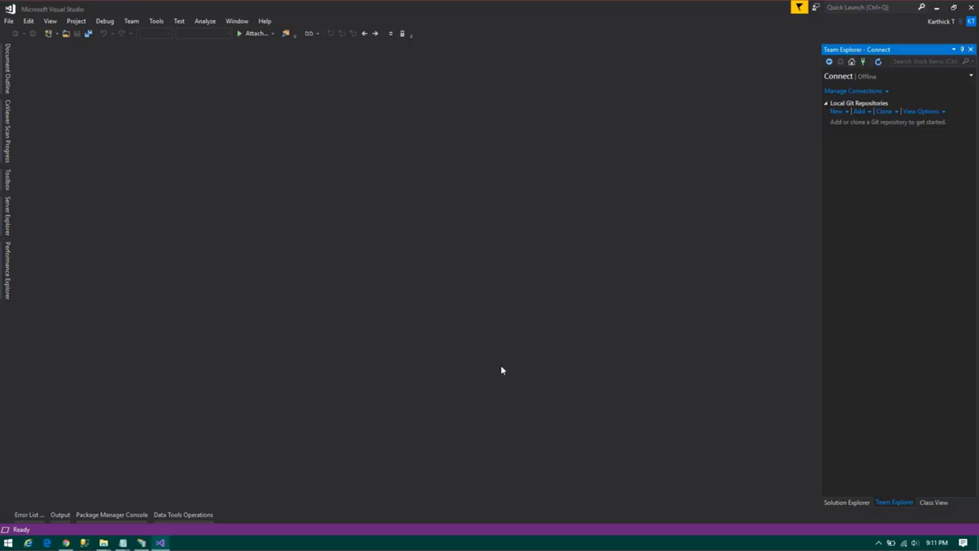
In Team Explorer's clone form, paste the repository URL and set the path to C:\yt\DotNetCoreWebApp
click(858, 502)
click(884, 502)
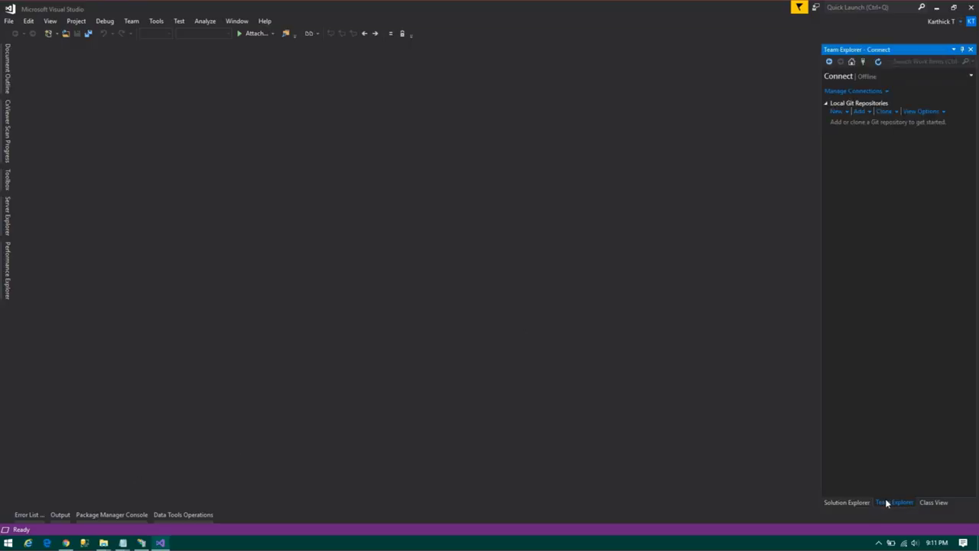
click(885, 112)
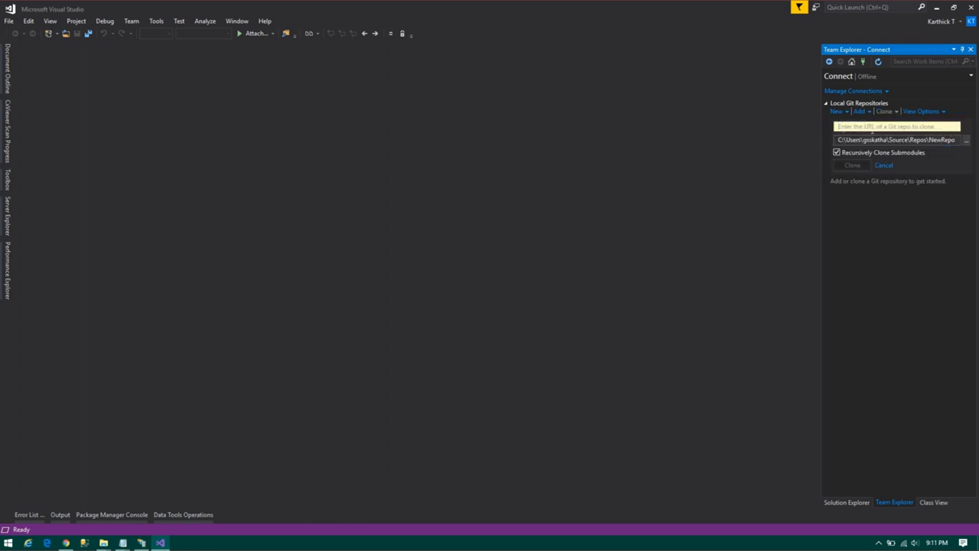
key(ctrl+v)
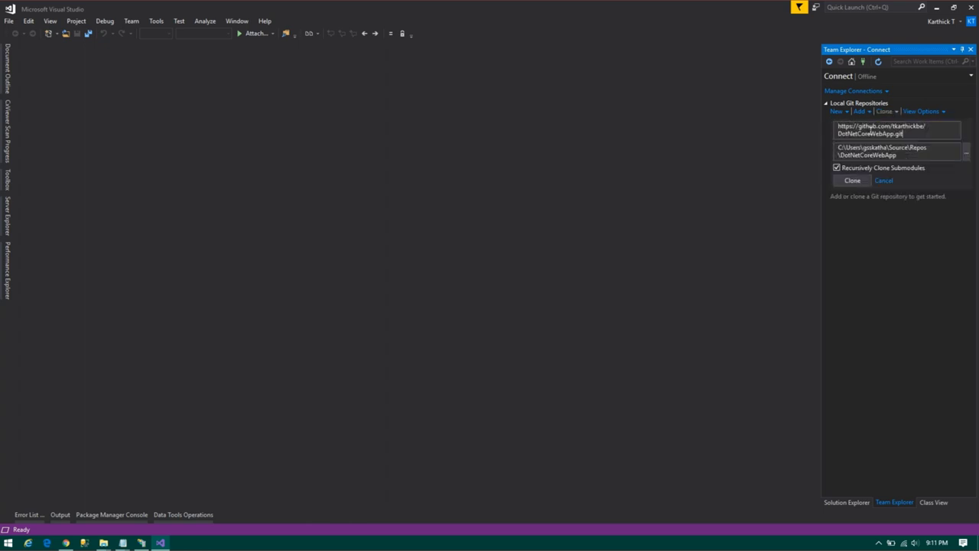
mouse_move(103, 543)
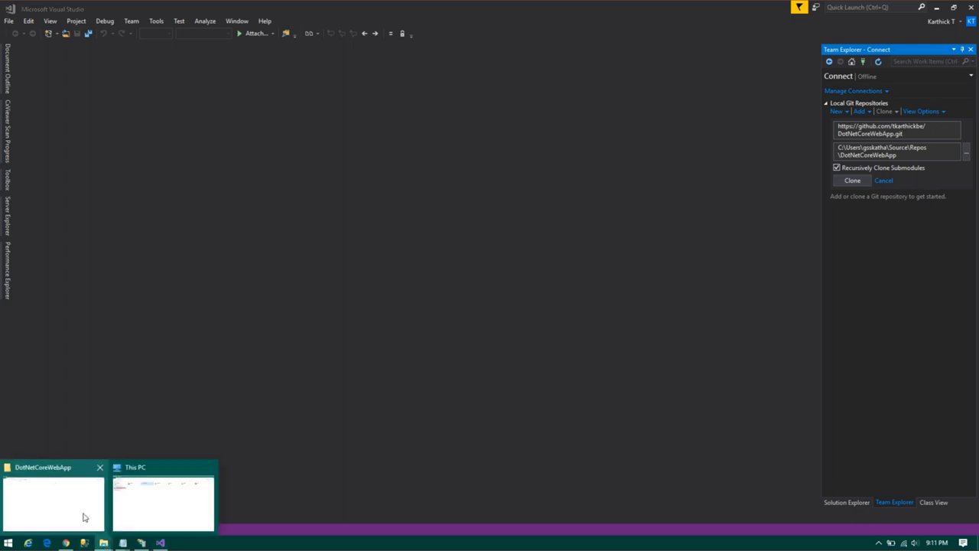
click(84, 517)
key(alt+d)
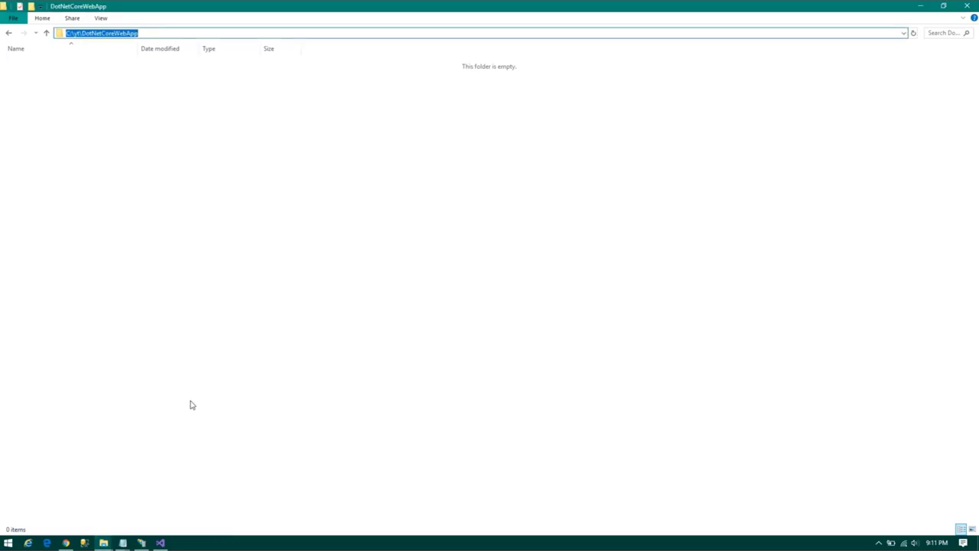
key(alt+Tab)
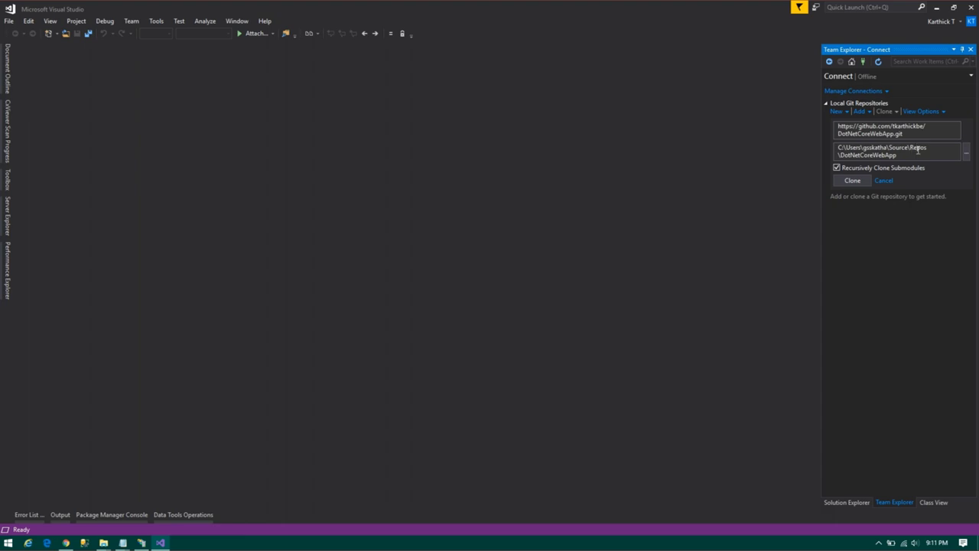
key(ctrl+a)
key(ctrl+v)
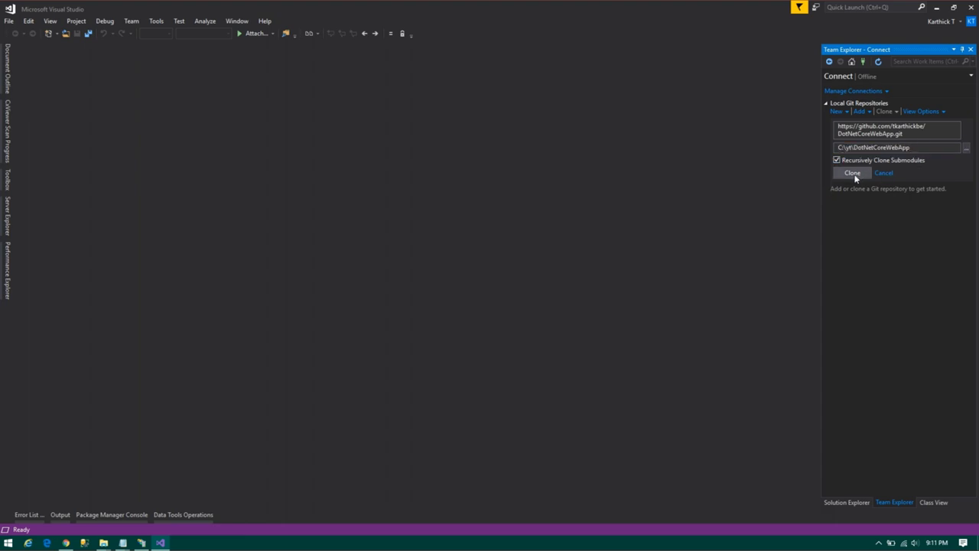
Clone the repository and check its .gitignore in the DotNetCoreWebApp folder tree
click(852, 175)
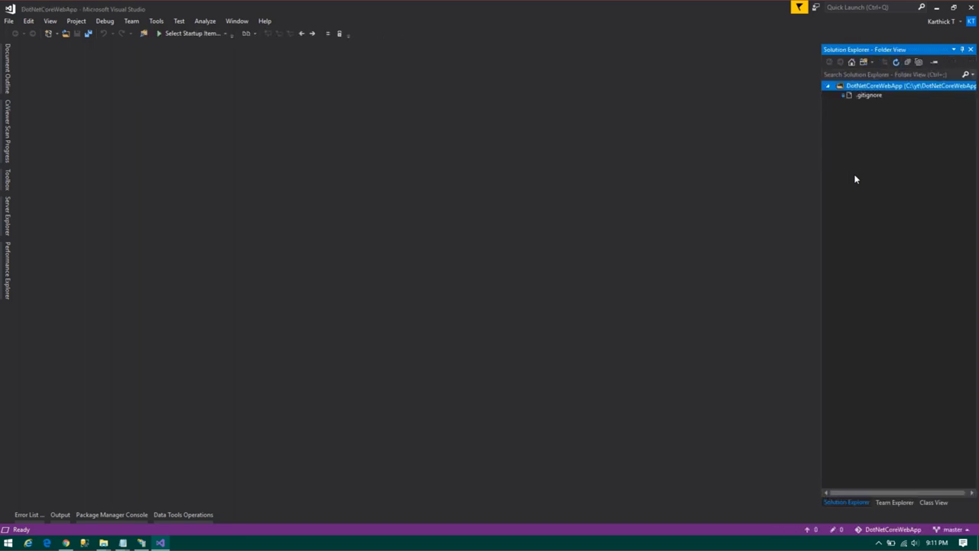
click(827, 86)
click(828, 86)
click(827, 87)
key(alt+Tab)
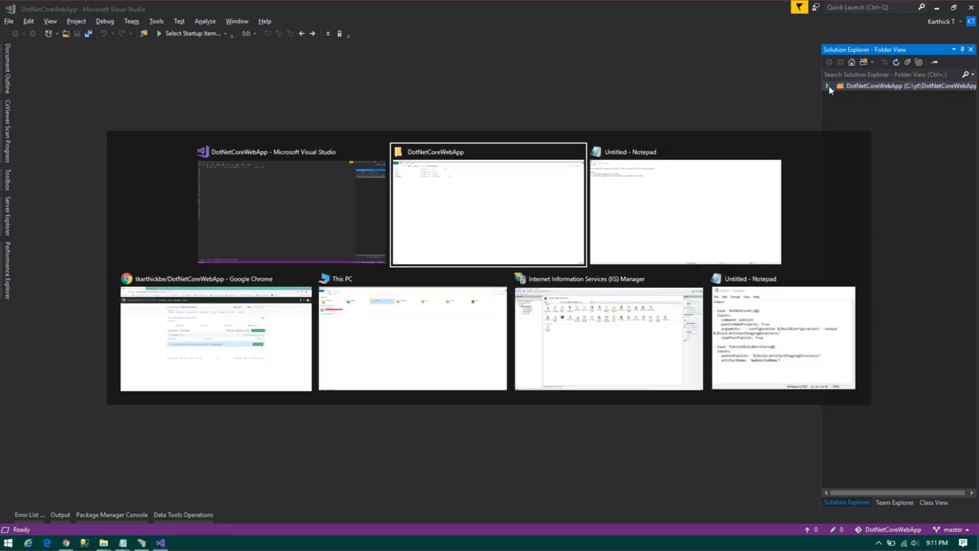
Add step 3 'Now Successfully cloned the github repository in to your local machine' in Notepad
key(alt+Tab)
key(Return)
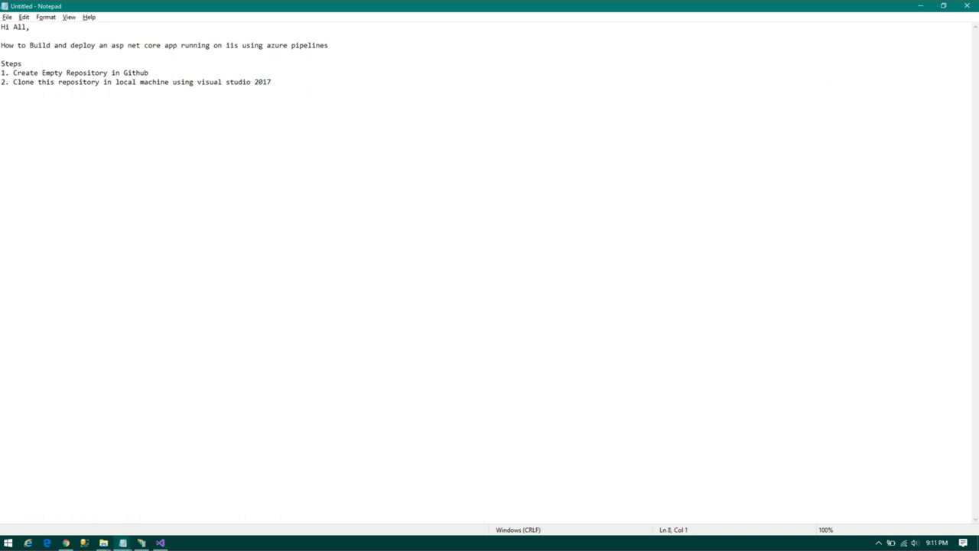
text(3. )
text(Now )
text(Succ)
key(BackSpace)
text(essfully)
text(clone)
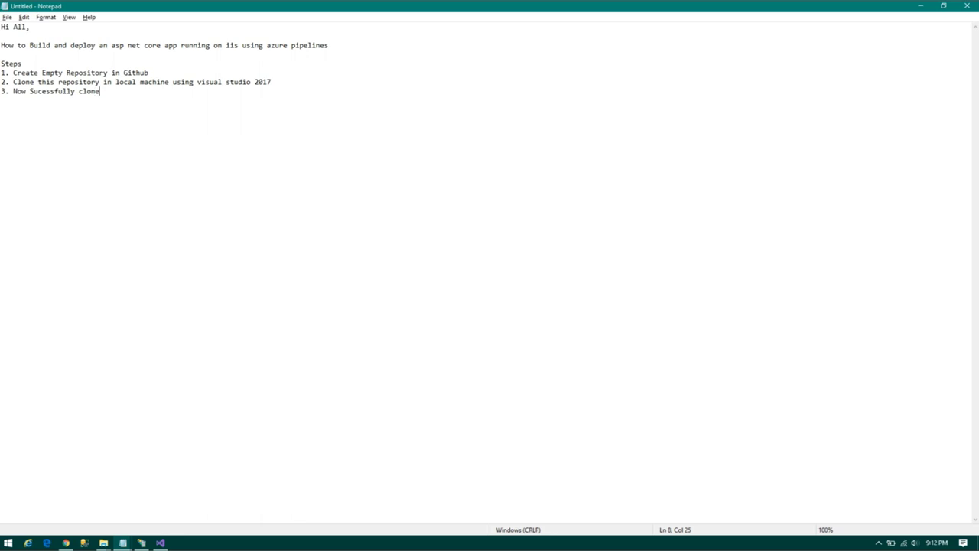
text(d the)
key(BackSpace)
key(BackSpace)
text(he )
text(github repository in to)
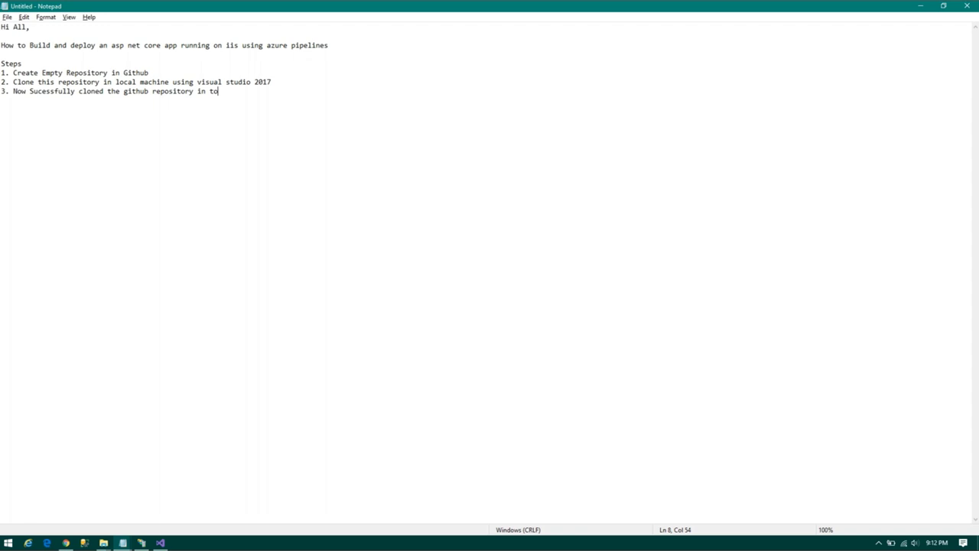
text( your local machine)
Add step 4 'Create ASP Dotnet core project in visual studio', then return to Visual Studio
key(Return)
text(4. )
text(Create )
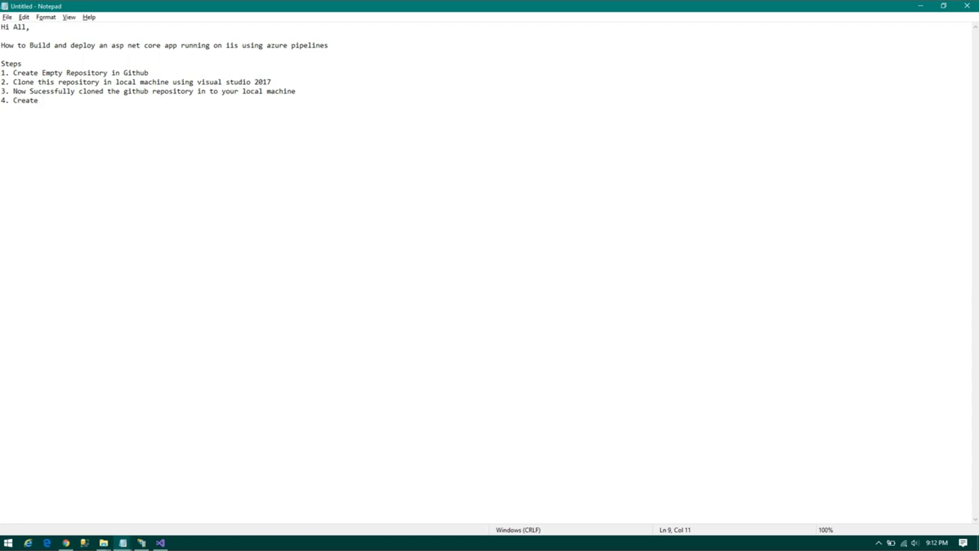
text(ASP Dot Net)
key(BackSpace)
key(BackSpace)
key(BackSpace)
key(BackSpace)
key(BackSpace)
text(net c)
text(ore project in )
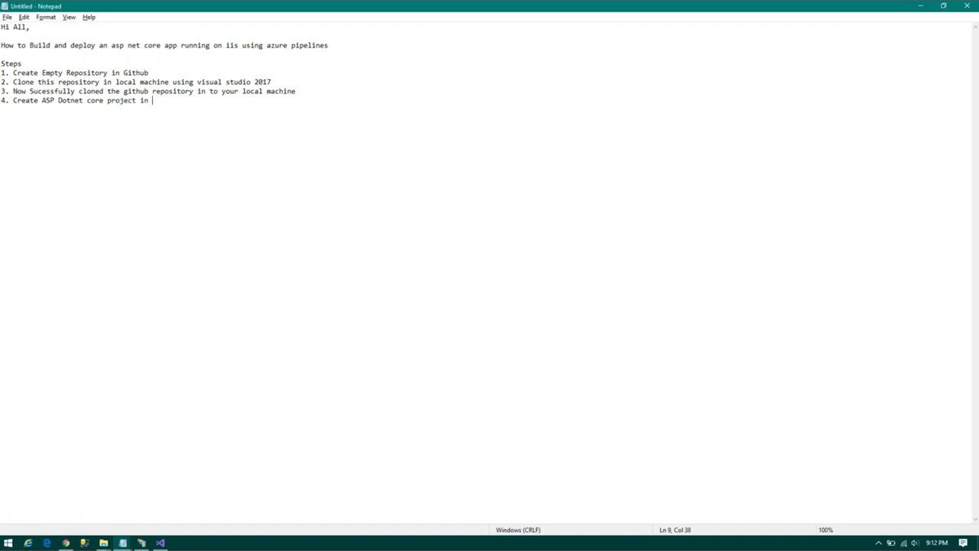
text(visual studio)
key(alt+Tab)
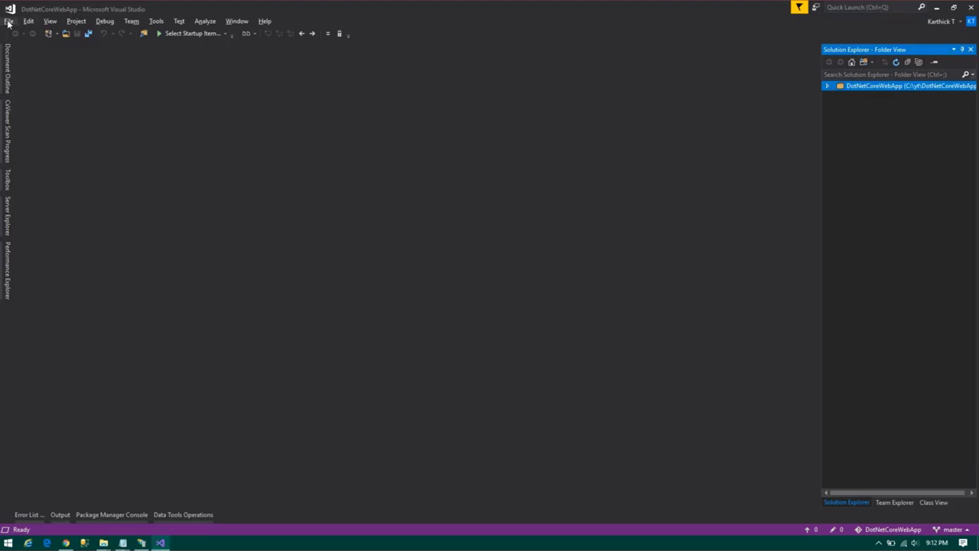
Choose the ASP.NET Core Web Application template in the New Project dialog
click(8, 20)
mouse_move(38, 36)
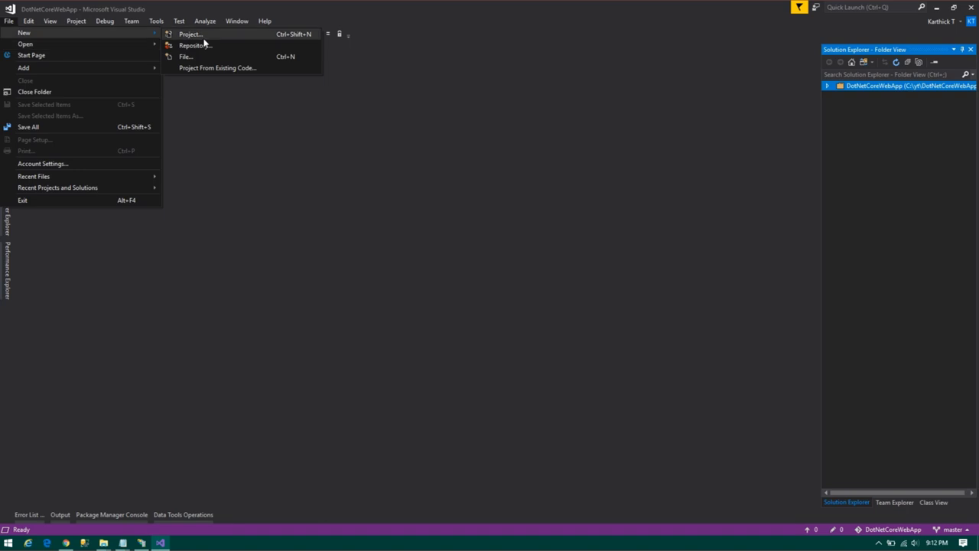
click(183, 33)
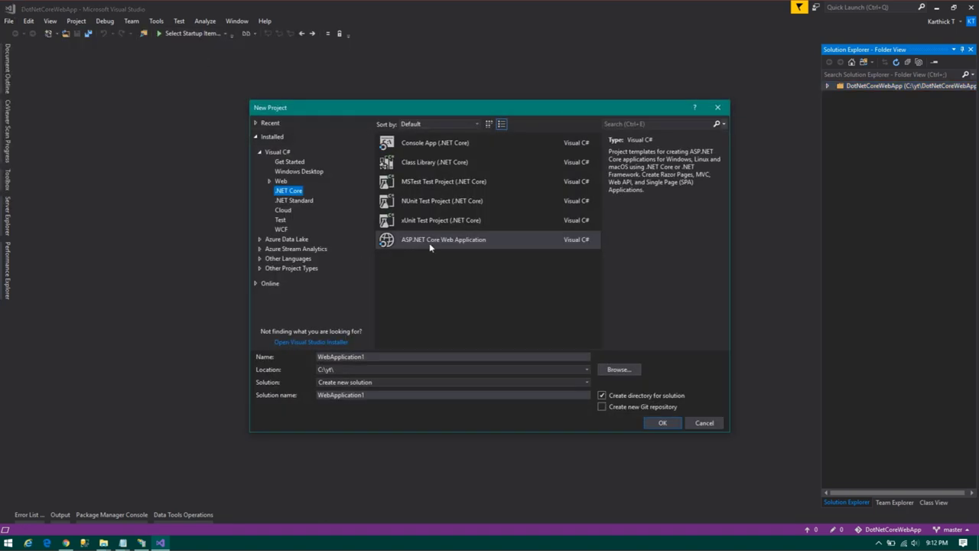
click(429, 242)
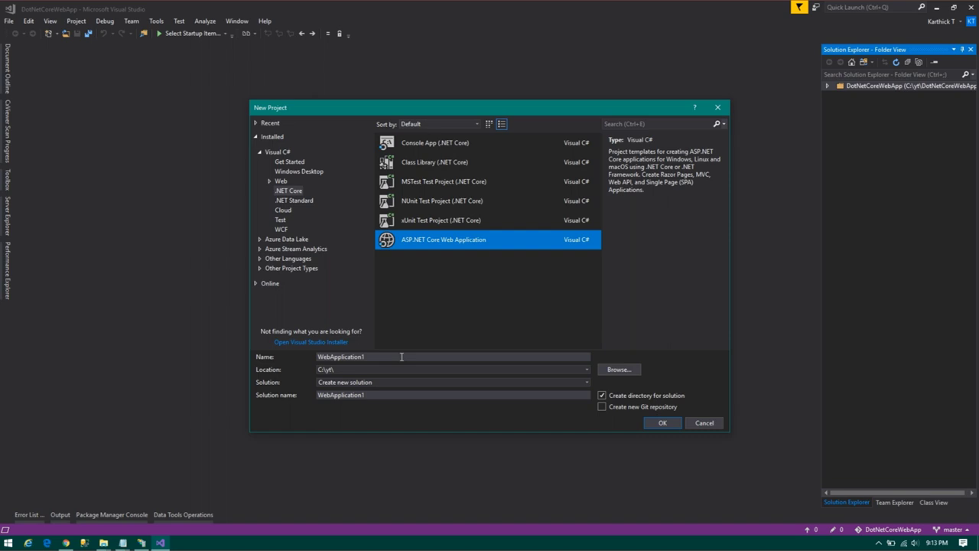
Copy the folder name and name the project DotNetCoreWebApp
key(alt+Tab)
key(alt+Tab)
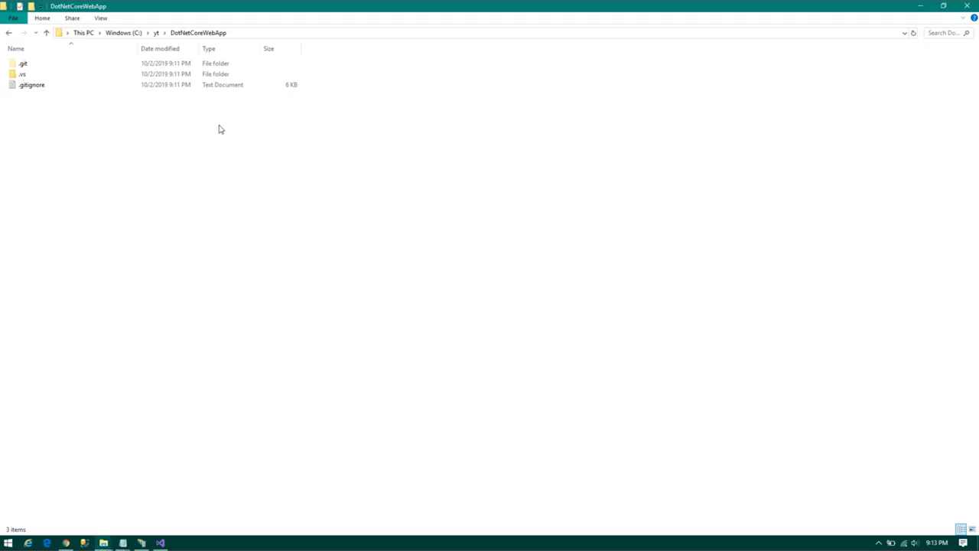
click(243, 33)
click(139, 33)
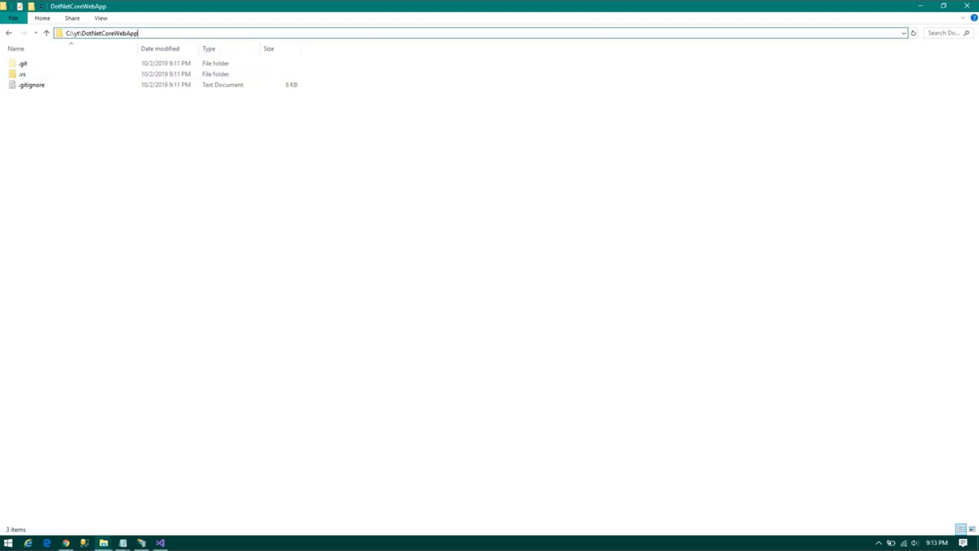
key(ctrl+shift+Left)
key(ctrl+shift+Left)
key(ctrl+c)
key(ctrl+shift+Left)
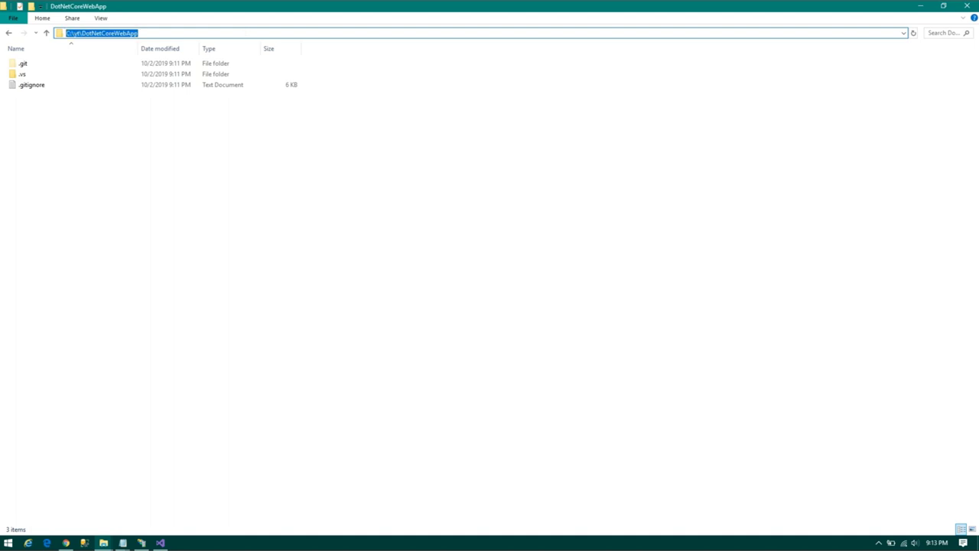
key(alt+Tab)
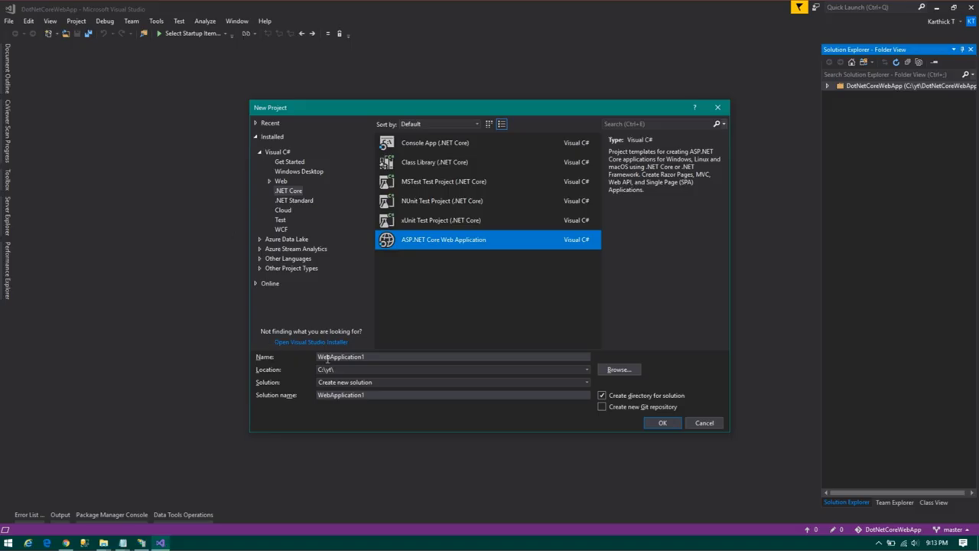
click(353, 370)
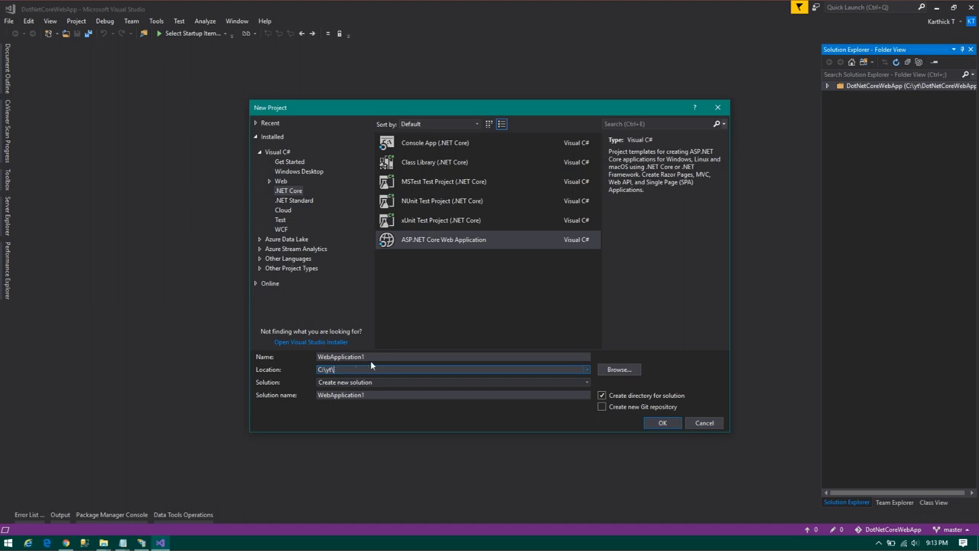
double_click(349, 356)
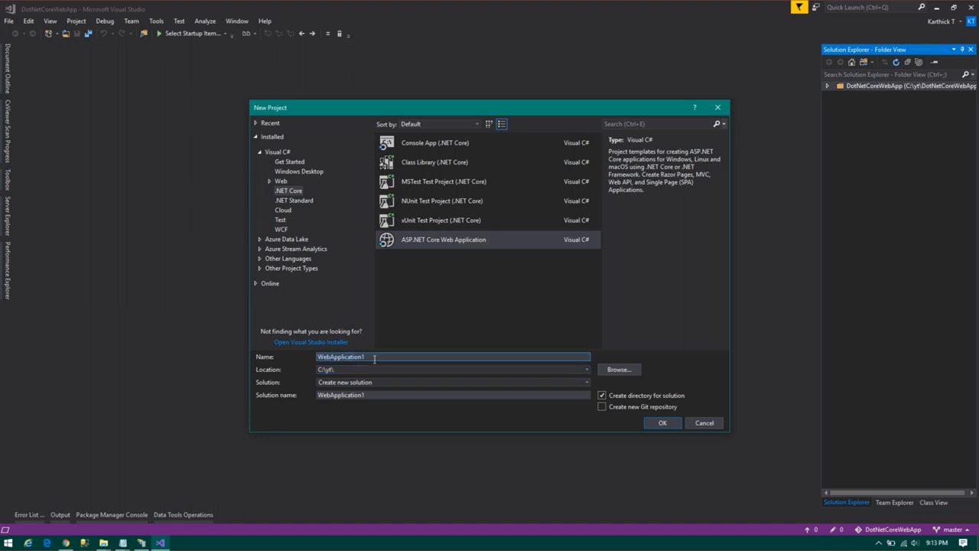
key(ctrl+v)
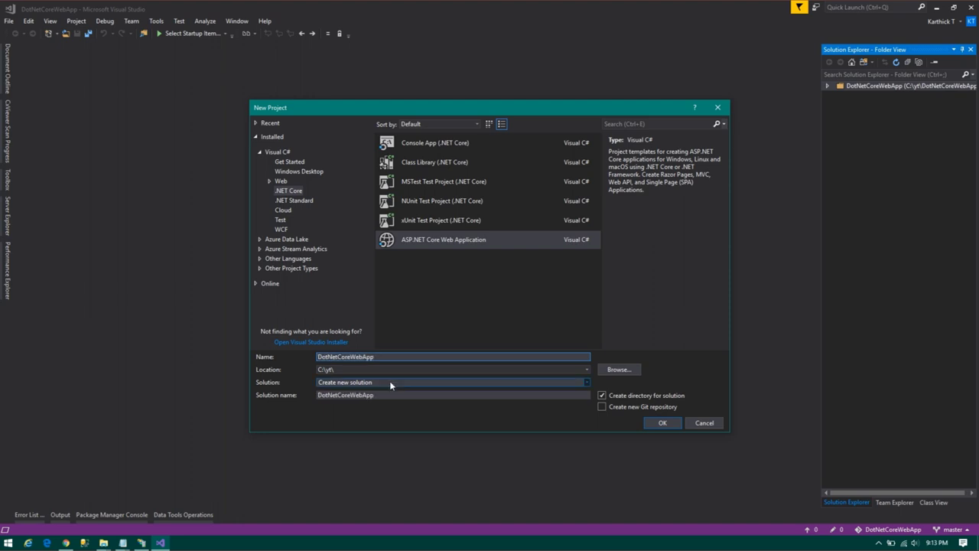
Confirm the project in C:\yt\ and create it from the Web Application template
click(602, 395)
click(602, 395)
click(451, 241)
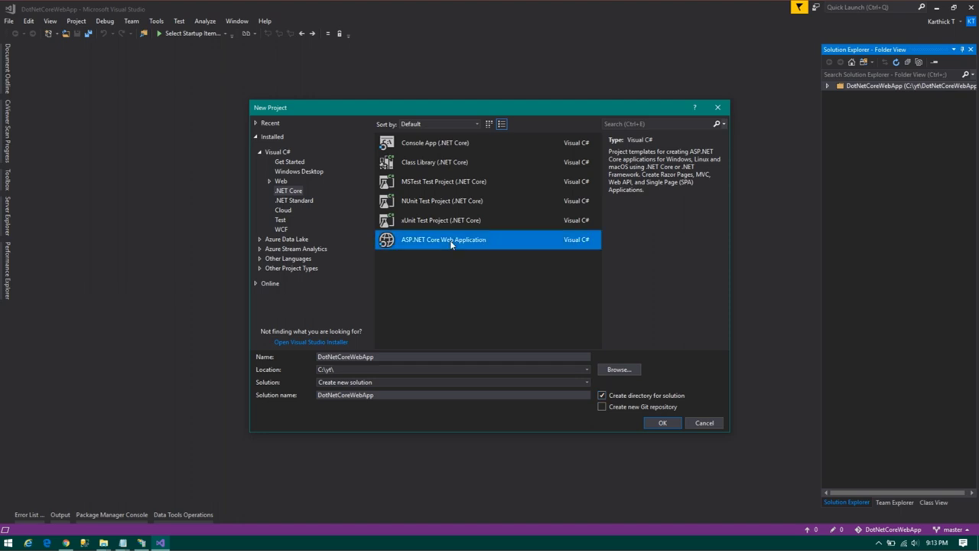
click(659, 422)
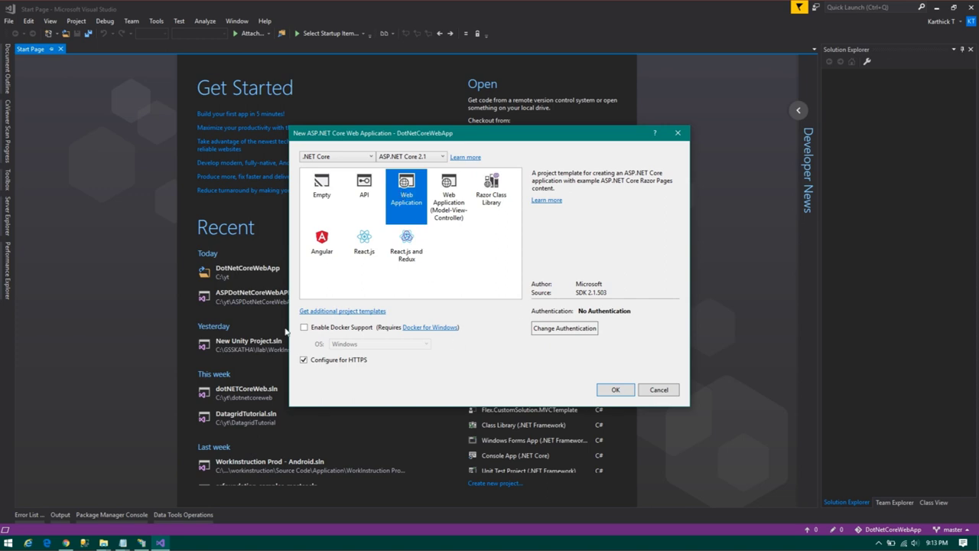
click(615, 391)
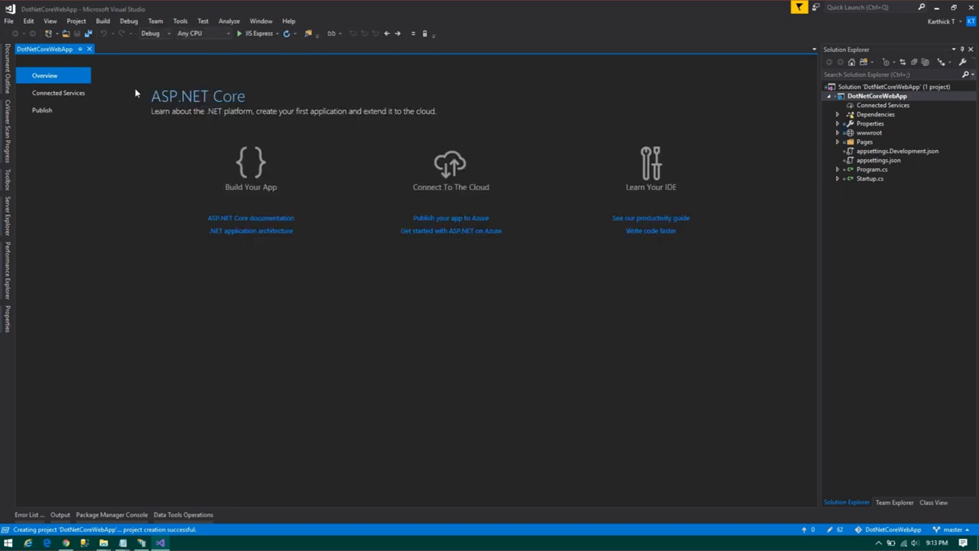
Close the overview page and open Pages/About.cshtml.cs in the editor
click(90, 49)
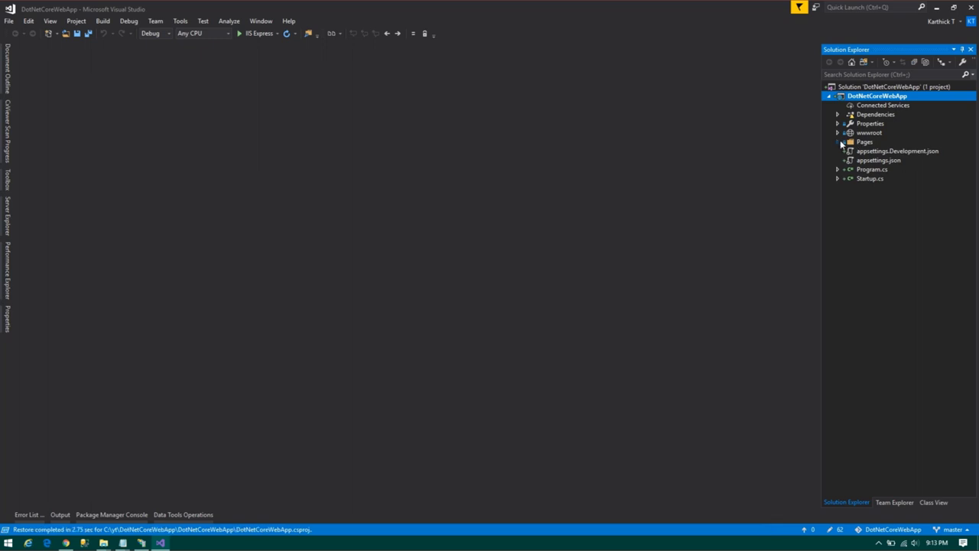
click(838, 142)
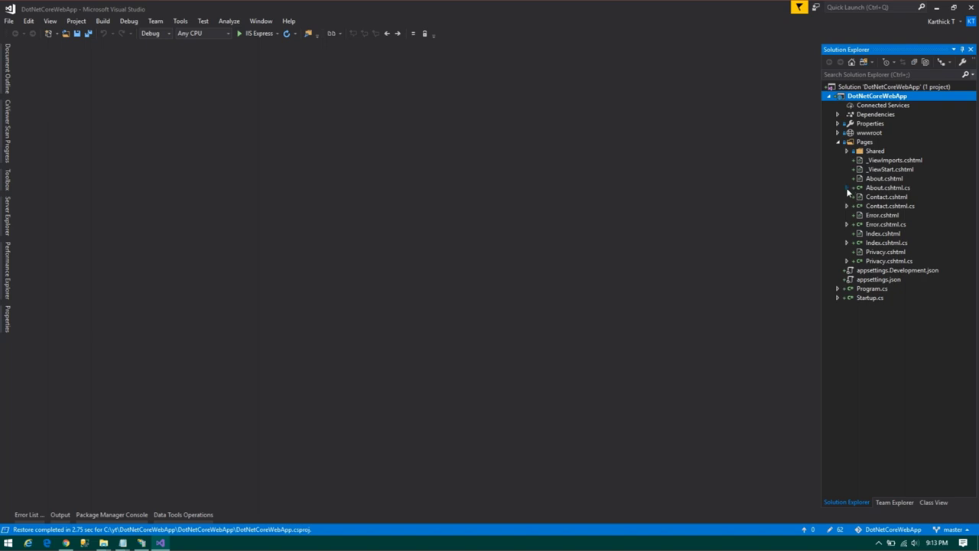
double_click(897, 188)
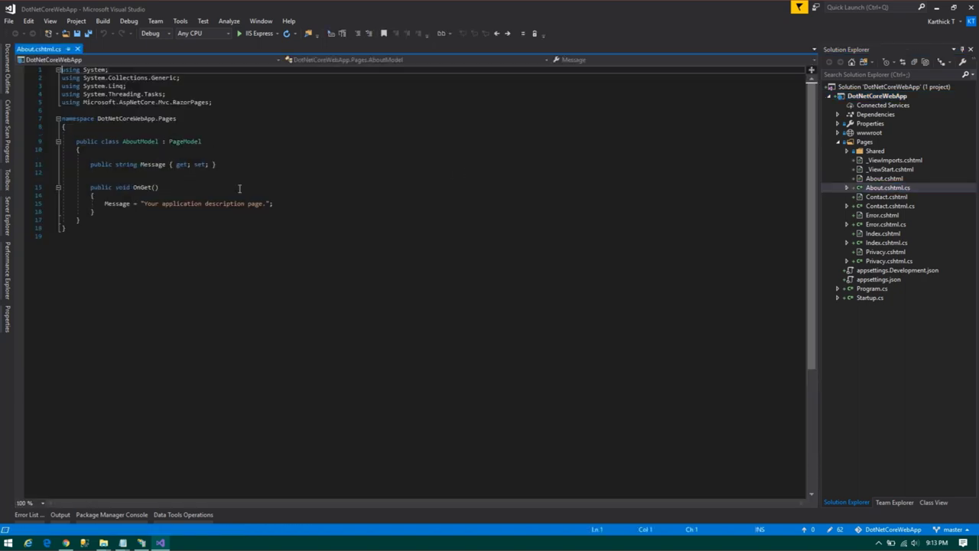
Replace the line 15 Message with 'New ASP Dotnet core project created...' and save
click(265, 203)
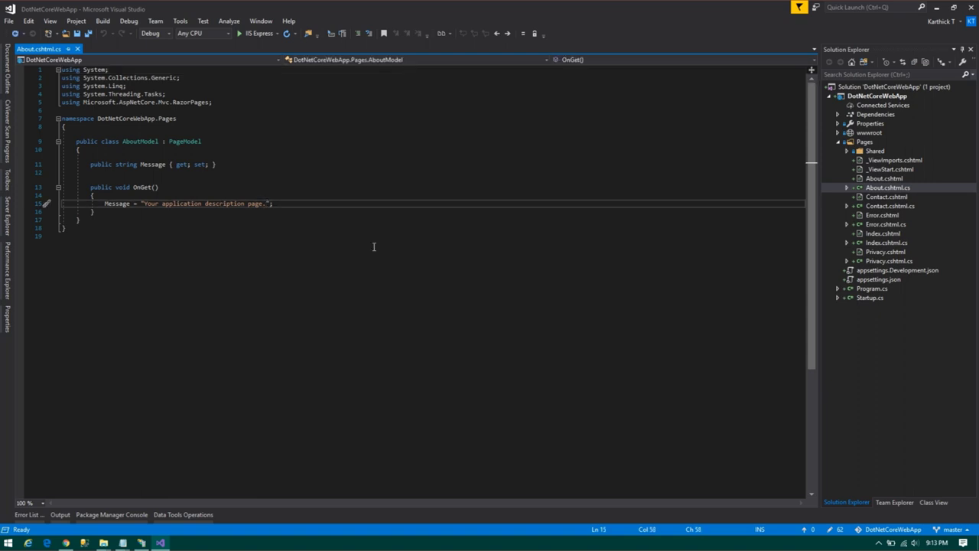
key(ctrl+shift+Left)
key(ctrl+shift+Left)
key(ctrl+shift+Left)
key(ctrl+shift+Left)
key(ctrl+shift+Left)
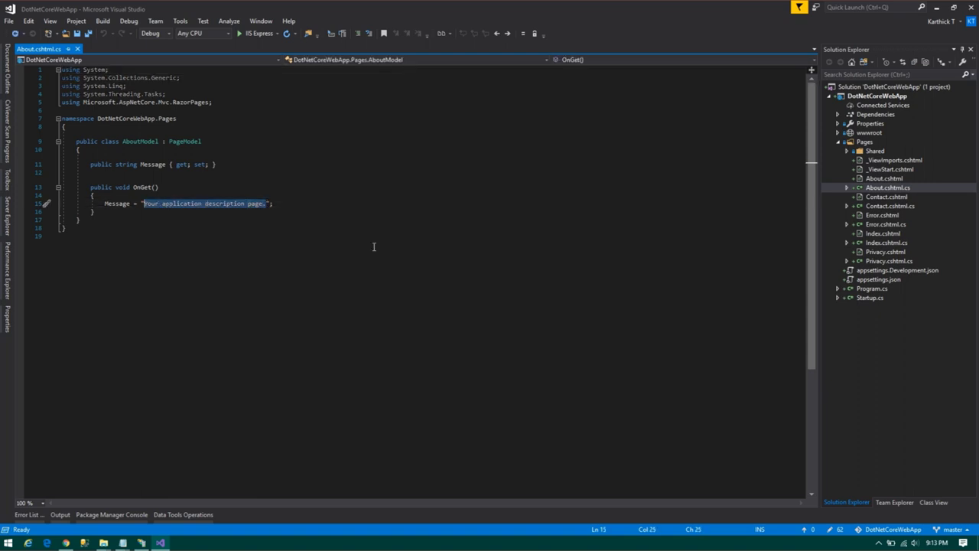
text(New )
text(ASP )
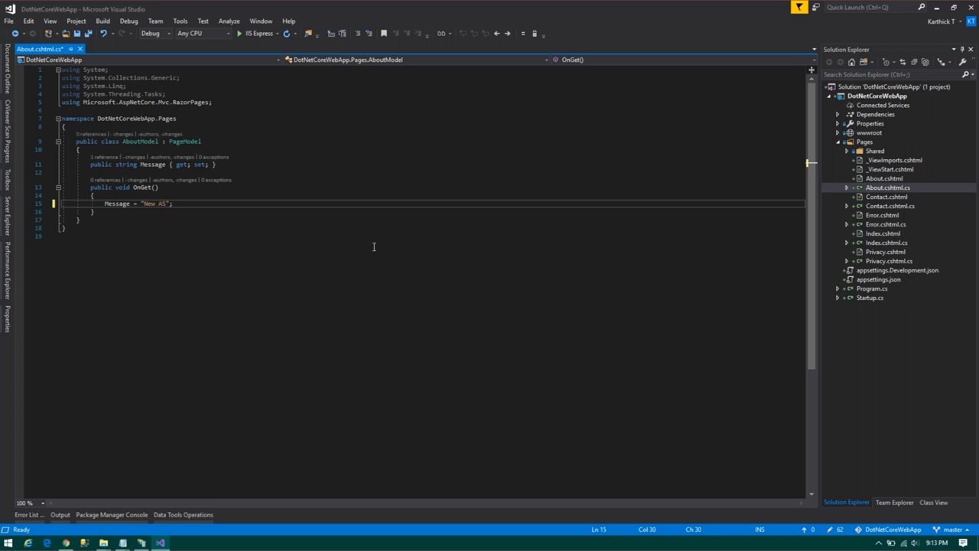
text(Dotnet core )
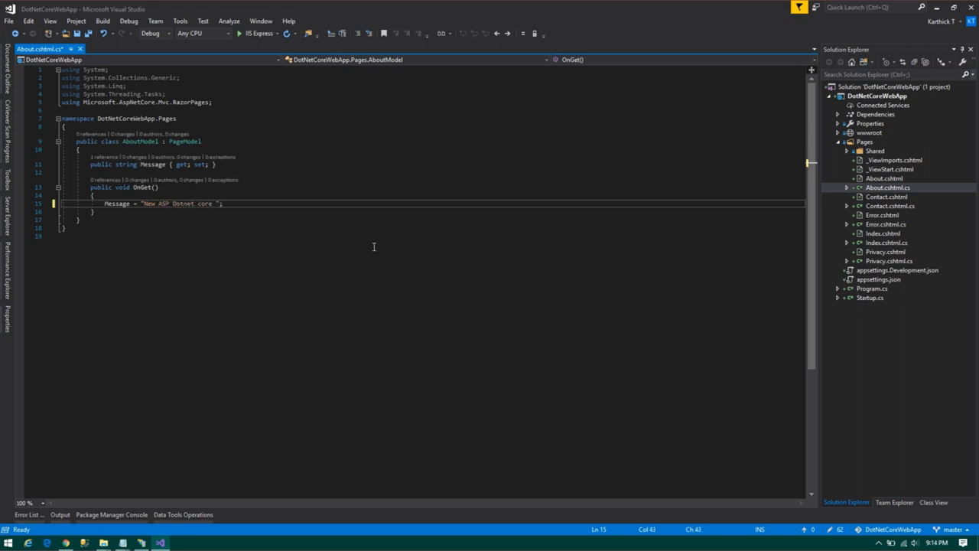
text(prohect c)
key(BackSpace)
key(BackSpace)
key(BackSpace)
key(BackSpace)
key(BackSpace)
key(BackSpace)
text(ject crae)
key(BackSpace)
key(BackSpace)
text(eated...)
key(ctrl+s)
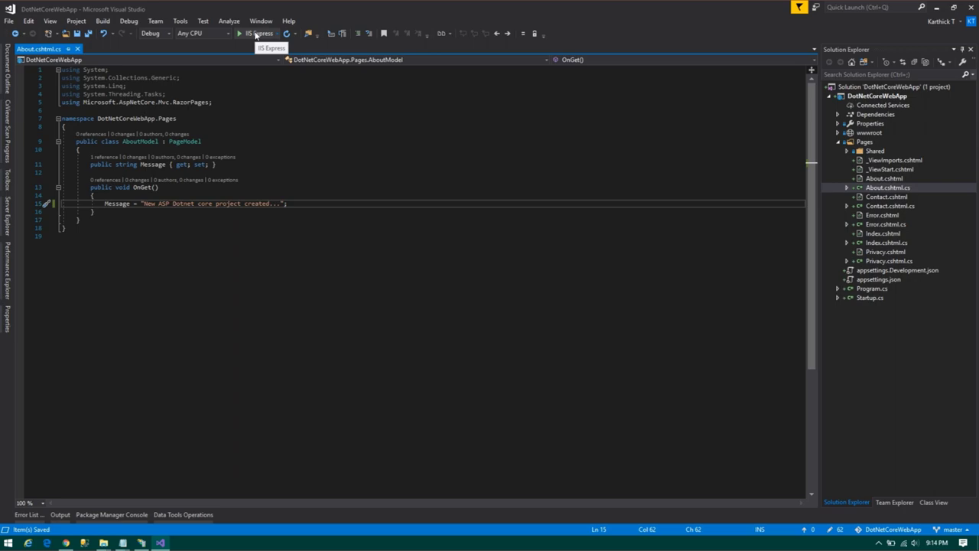
key(alt+Tab)
key(alt+Tab)
Add step 5 'Let us run to check whether the project is running without any issues.' to Notepad
key(Tab)
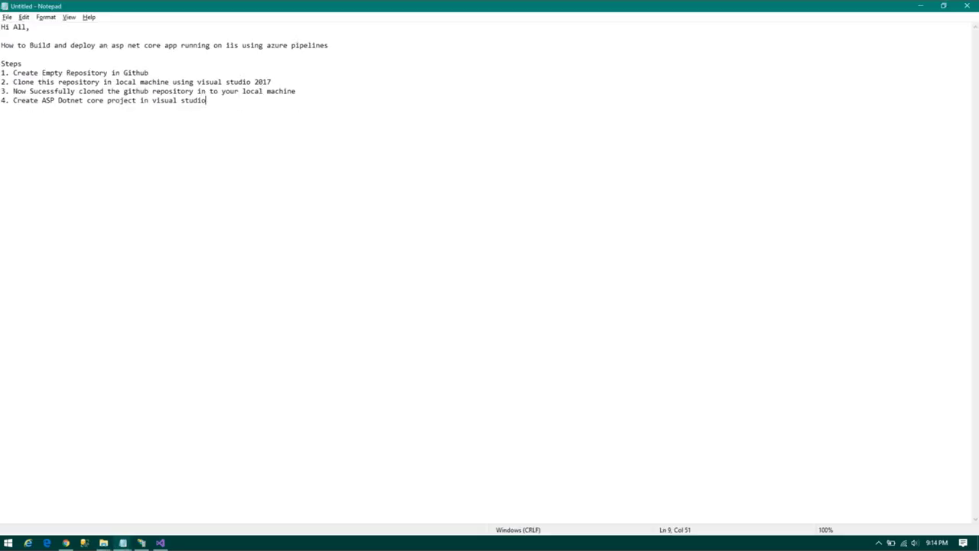
key(Return)
text(5)
text(et us run t o check whether the project is running with)
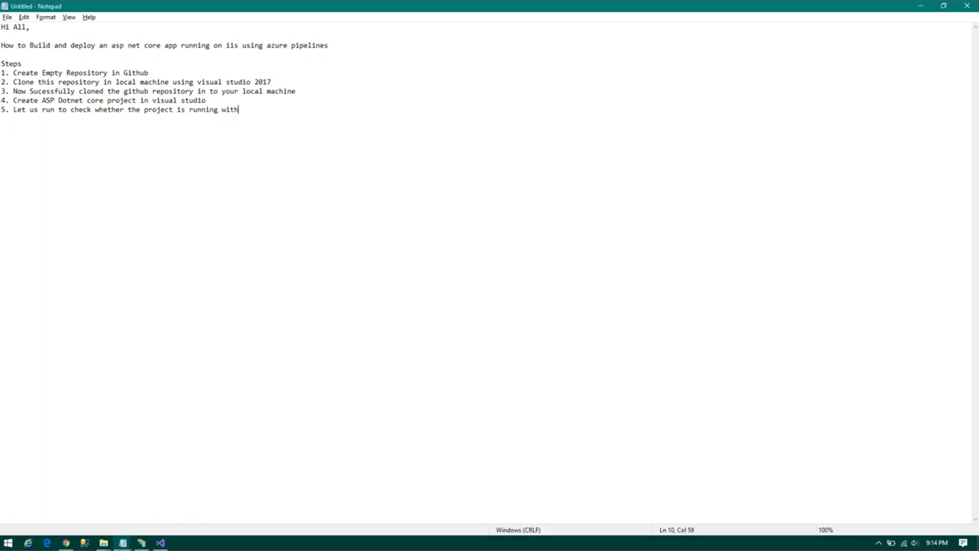
text(out any issues.)
key(alt+Tab)
key(alt+Tab)
key(alt+Tab)
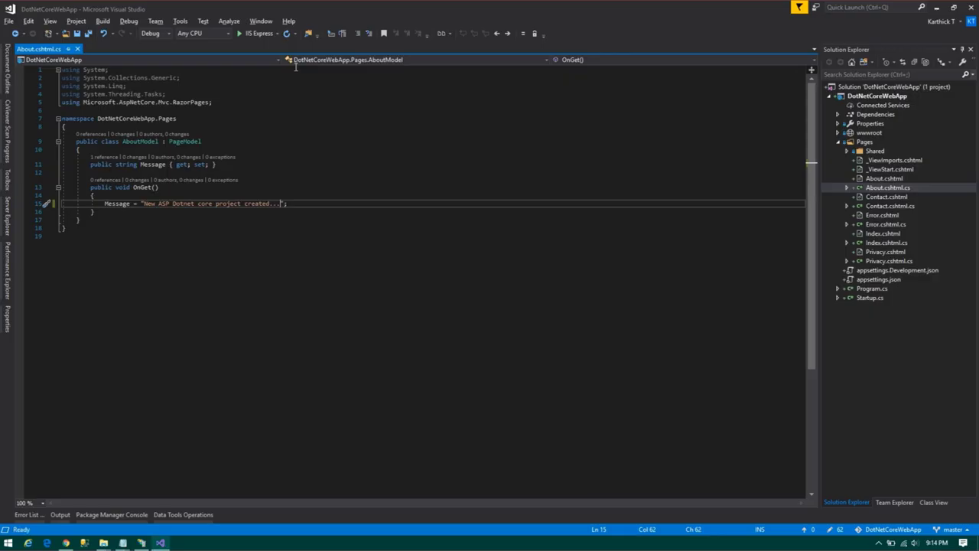
Run the app in IIS Express, open /about to verify the new message, and close Chrome
click(258, 35)
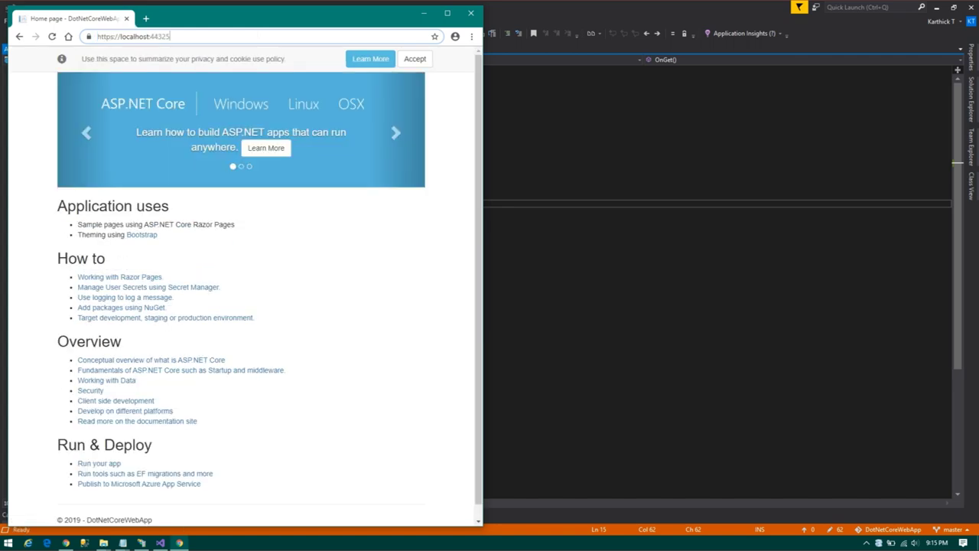
text(/about)
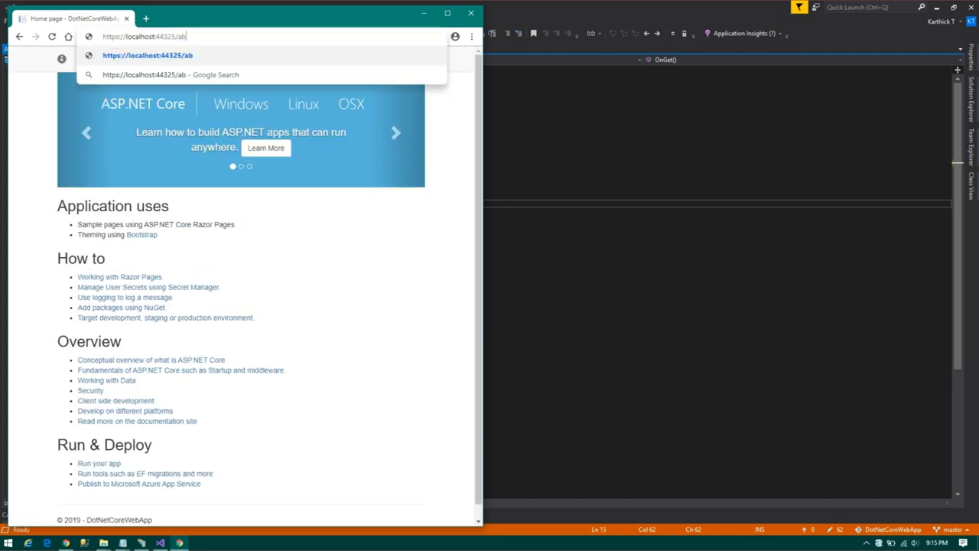
key(Return)
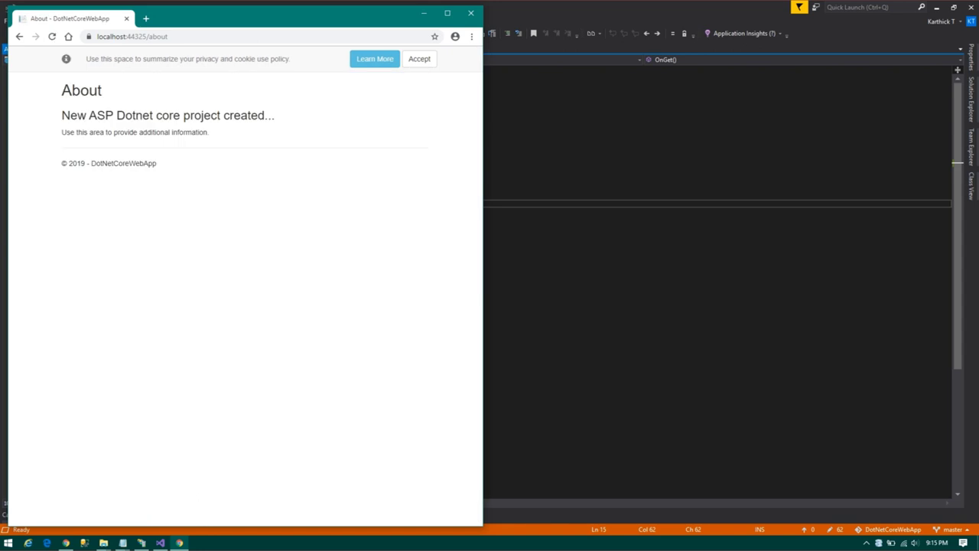
double_click(239, 116)
click(341, 140)
click(472, 15)
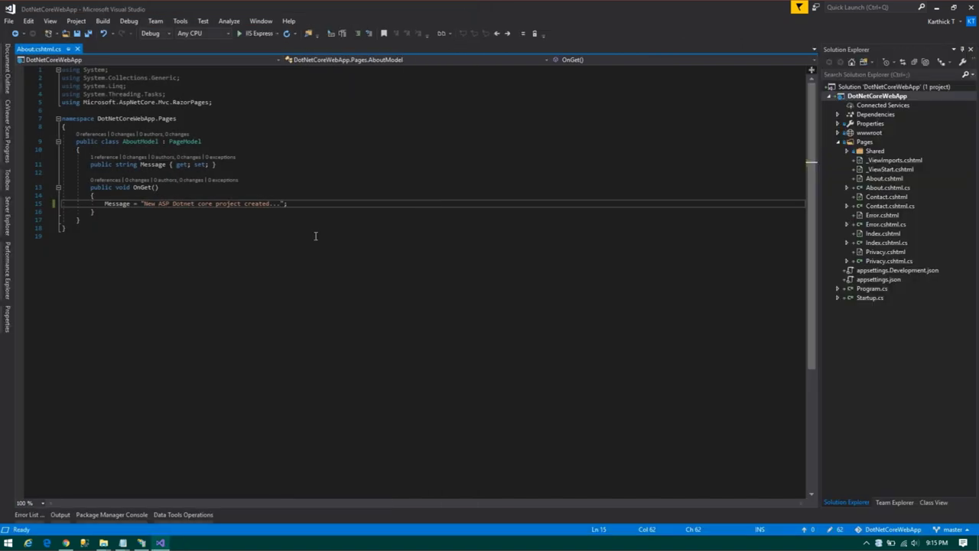
Add step 6 'Now Sync the local project into Github repository' to the Notepad notes
key(alt+Tab)
key(alt+Tab)
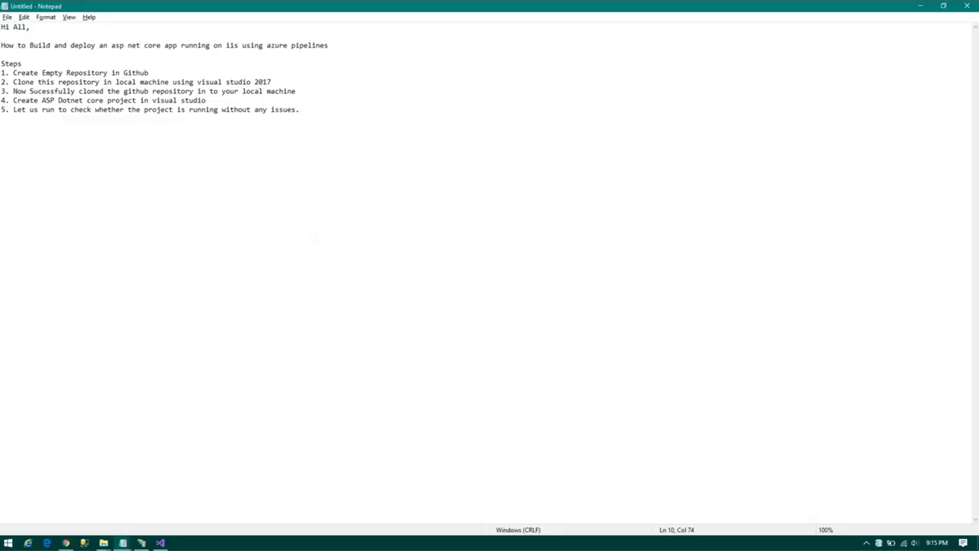
key(Return)
text(6. )
text(Now )
text(Sync the local )
text(project into )
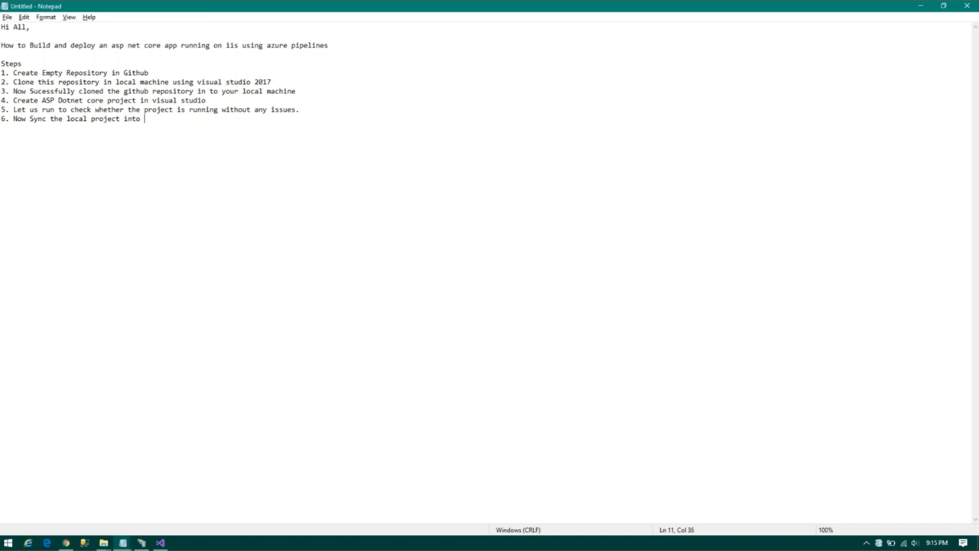
text(Github repository)
click(160, 542)
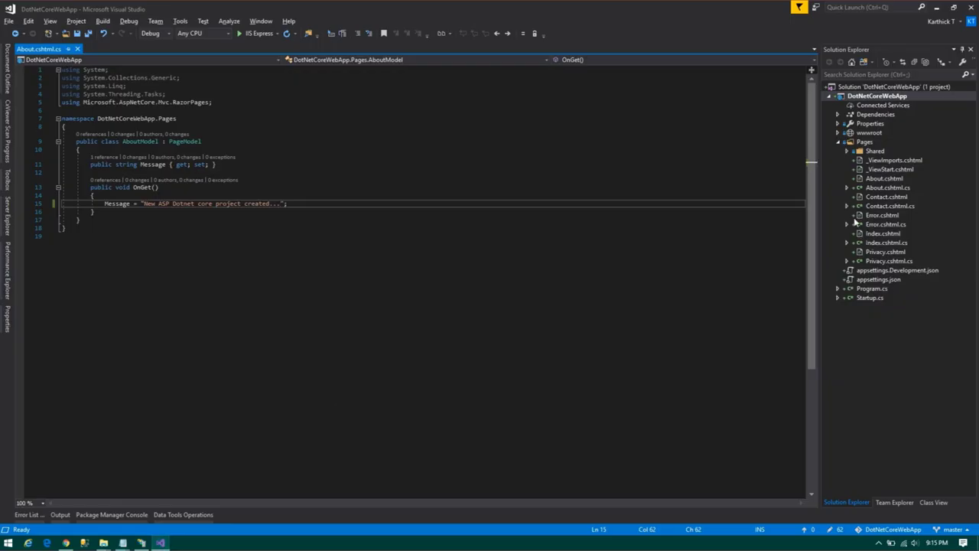
Add the DotNetCoreWebApp solution to Git source control from Solution Explorer
right_click(856, 90)
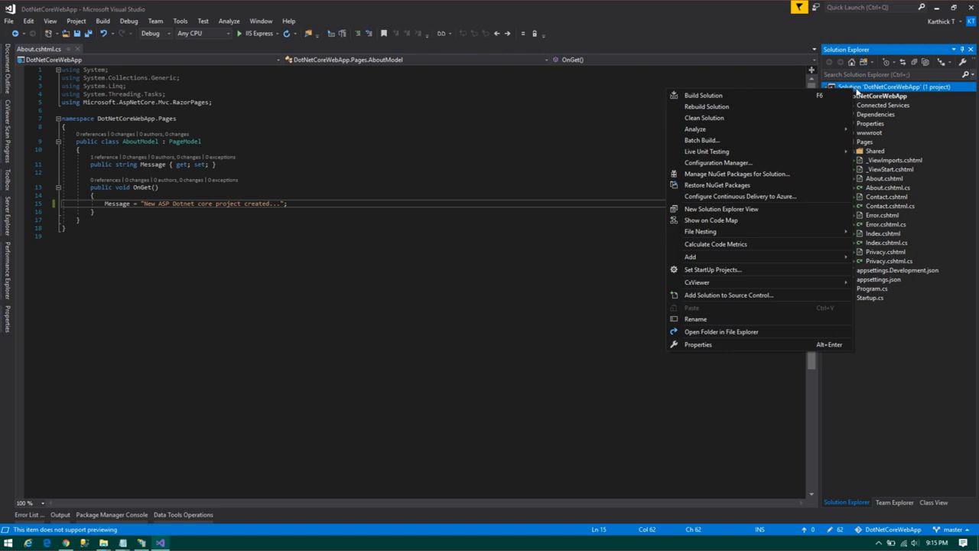
mouse_move(787, 257)
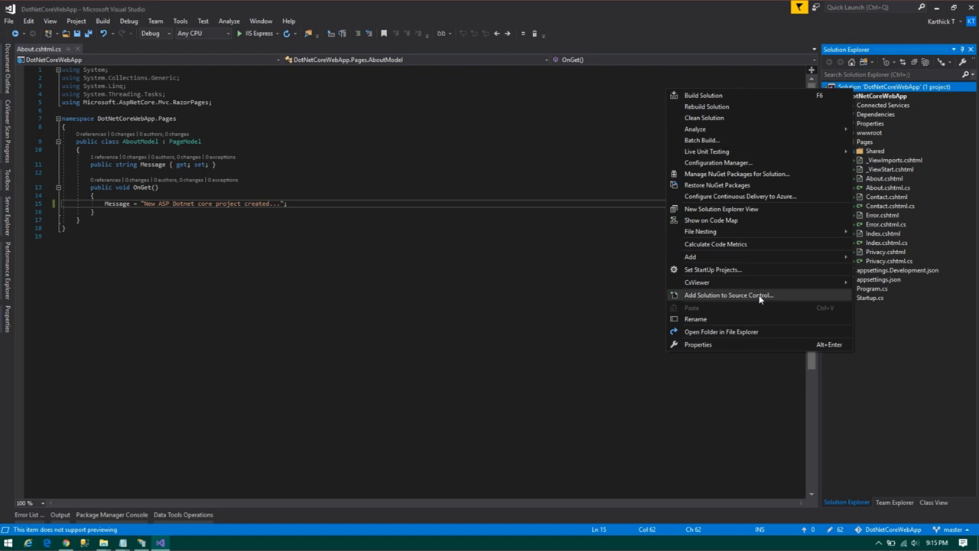
click(897, 502)
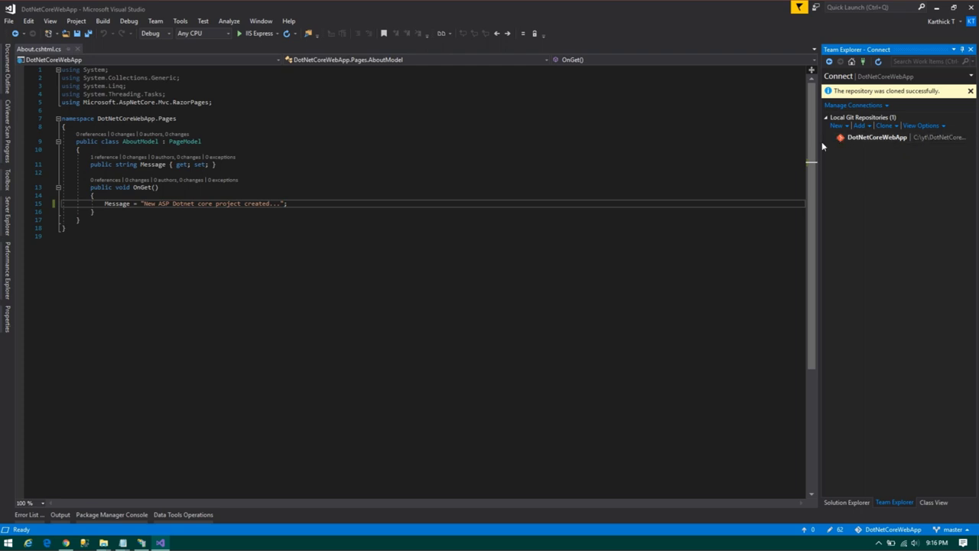
Sync the local DotNetCoreWebApp repository with its remote from Team Explorer's Sync page
drag(820, 143, 659, 149)
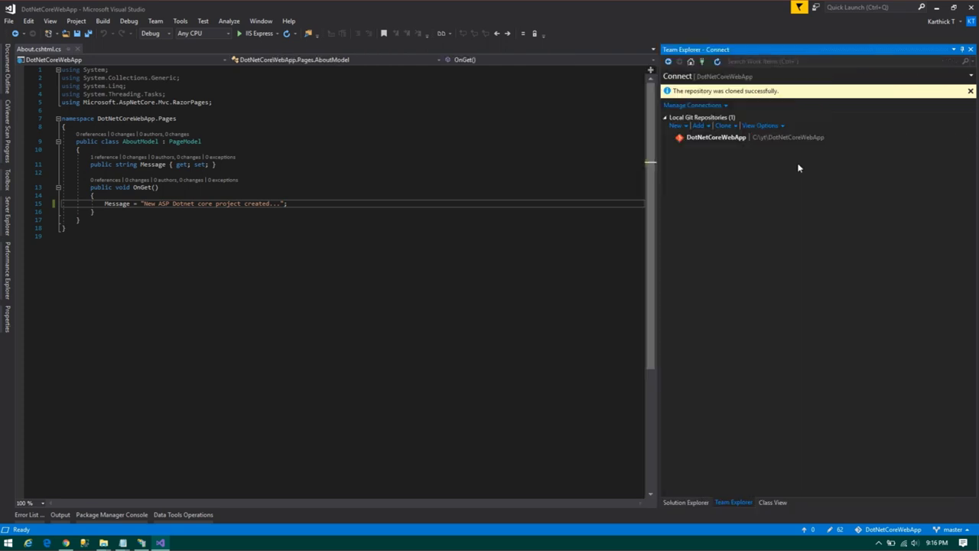
double_click(701, 138)
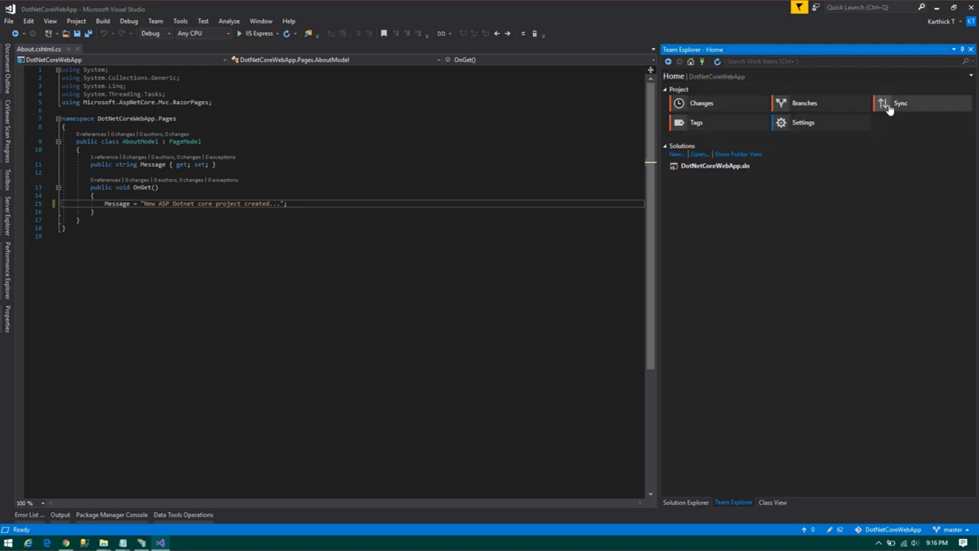
click(891, 106)
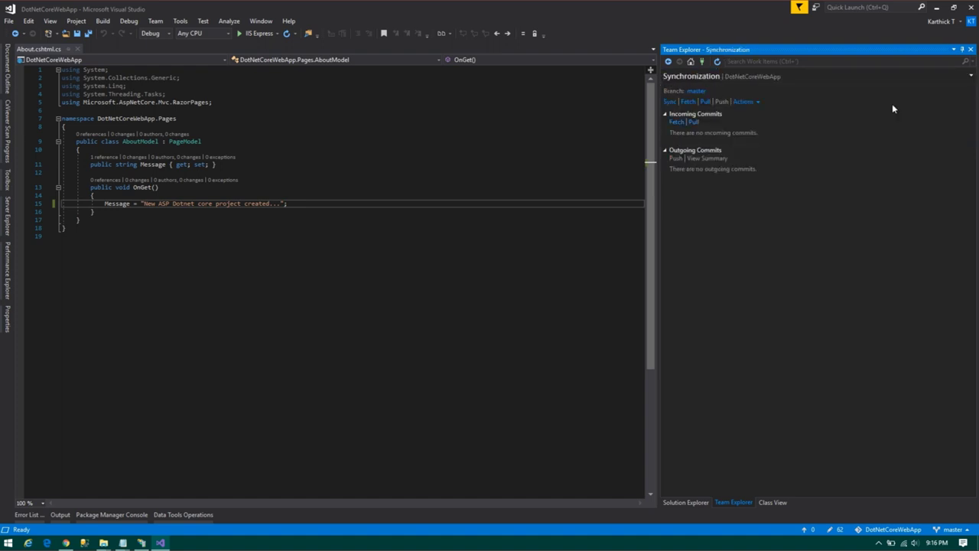
click(673, 100)
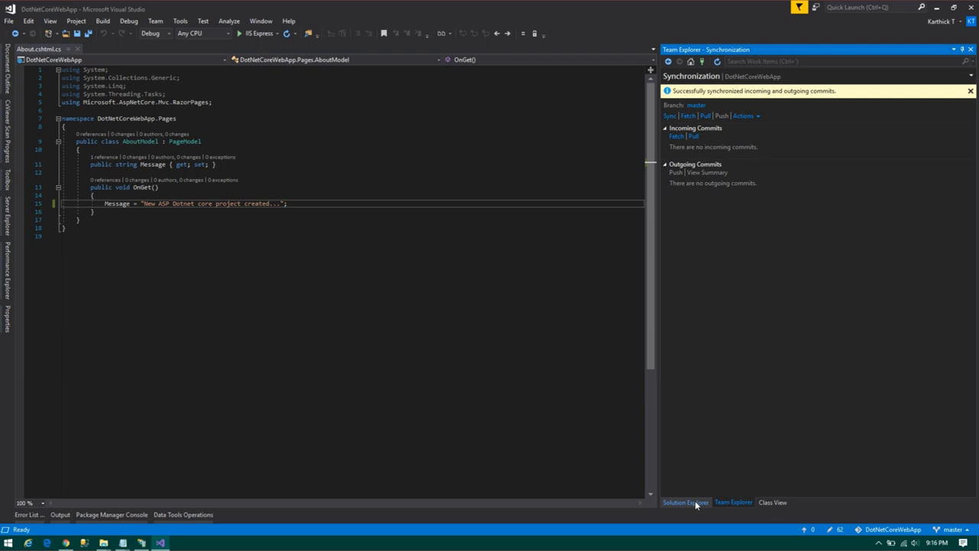
Retry adding the solution to source control and sync the repository with the remote again
click(694, 501)
right_click(707, 89)
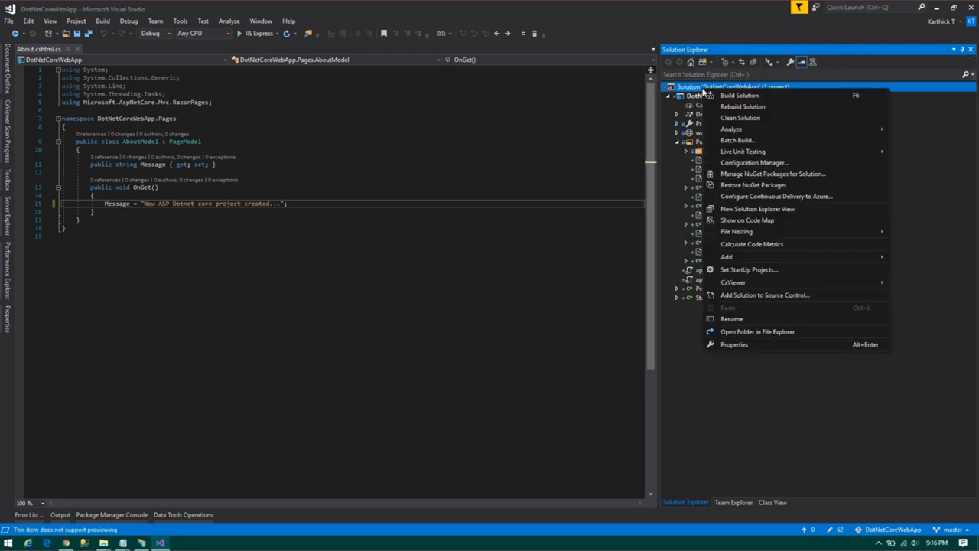
click(749, 299)
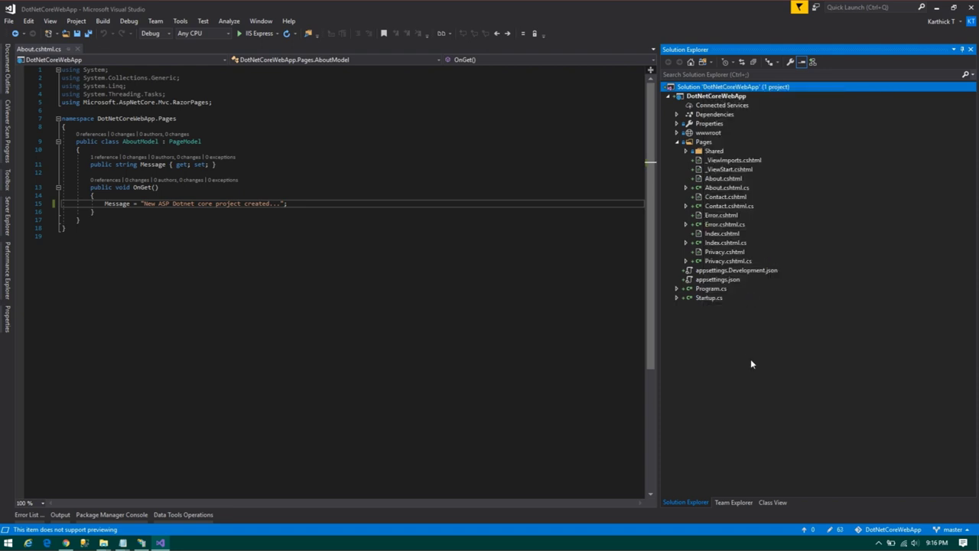
click(729, 505)
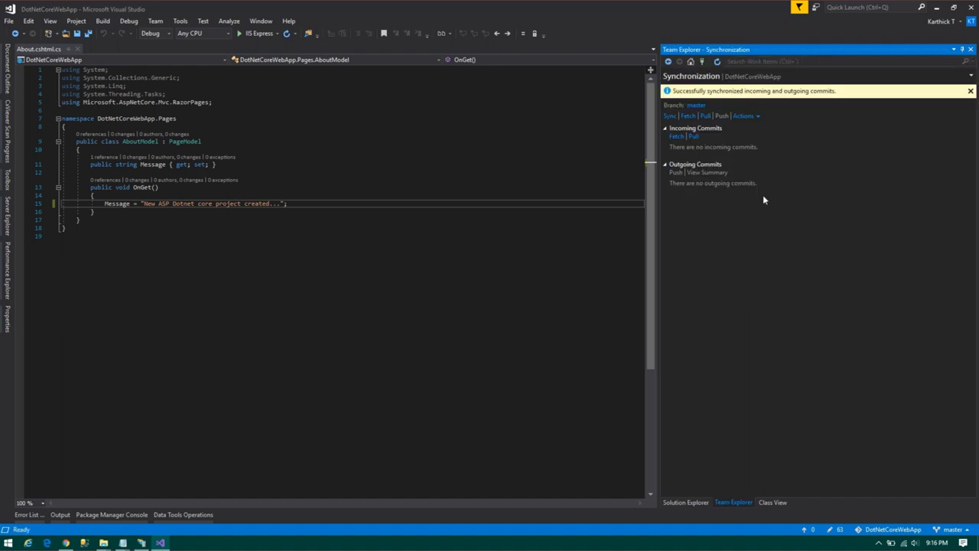
click(756, 116)
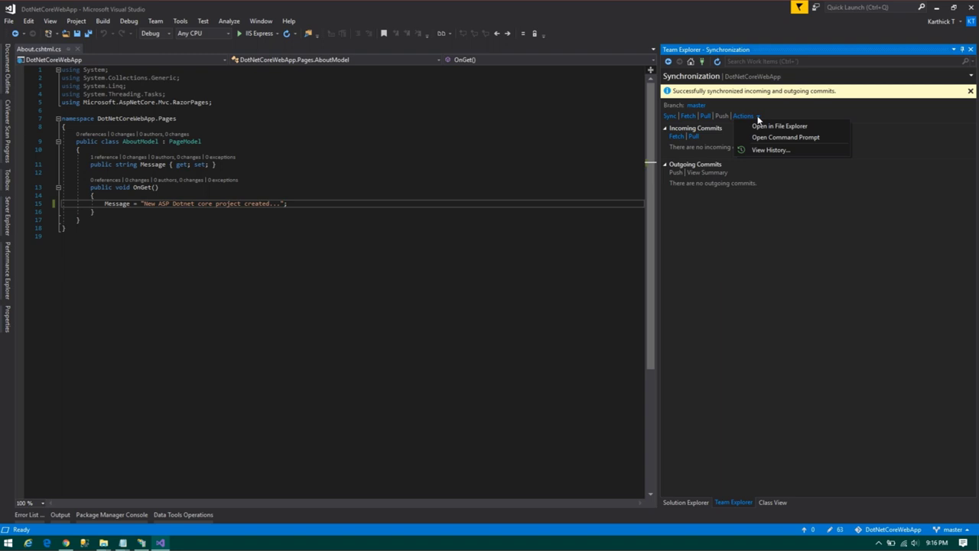
click(757, 119)
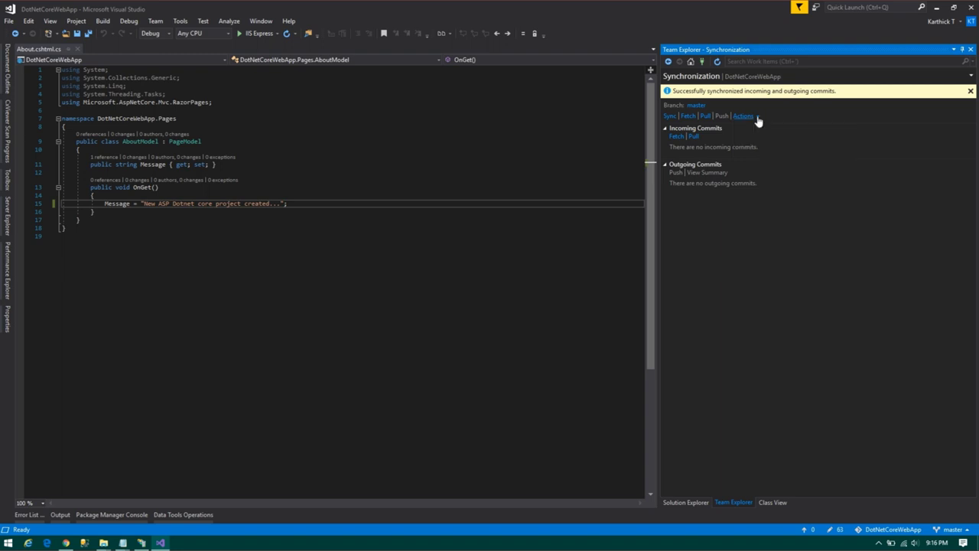
click(672, 117)
Browse the solution tree and its context menus without running any command
click(697, 500)
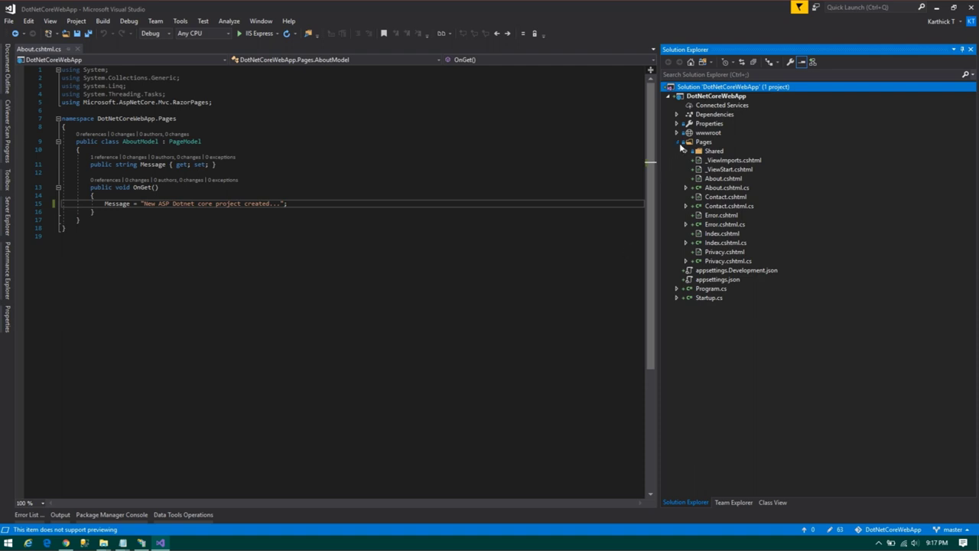
click(714, 97)
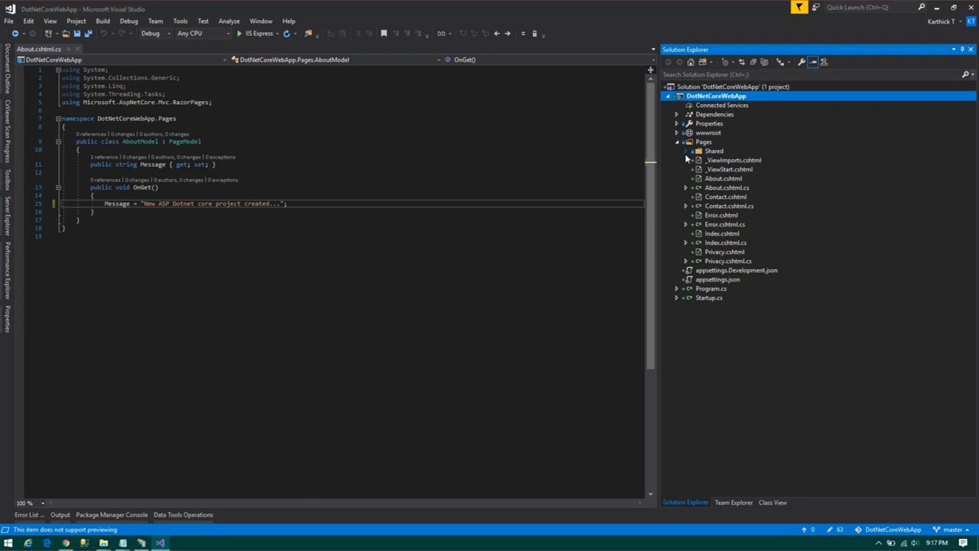
click(678, 145)
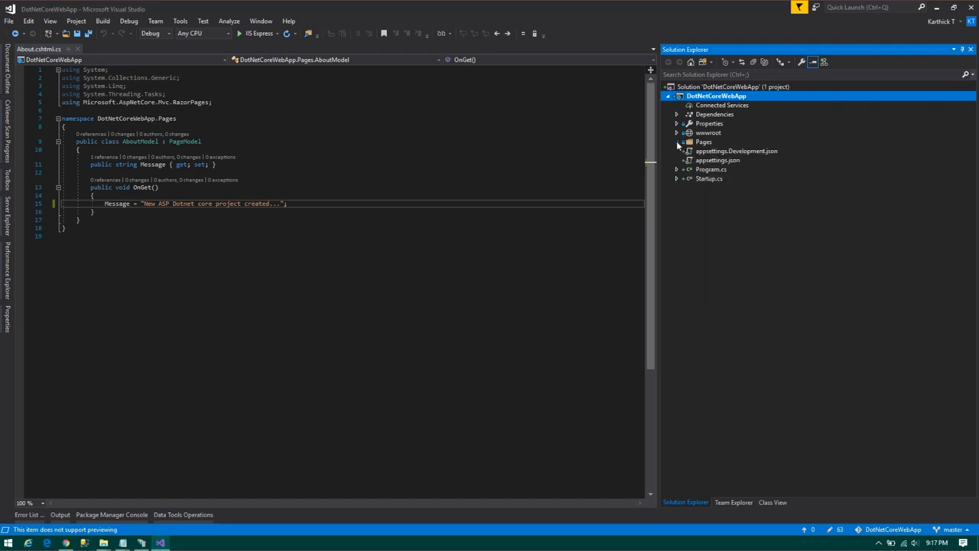
click(694, 143)
right_click(693, 143)
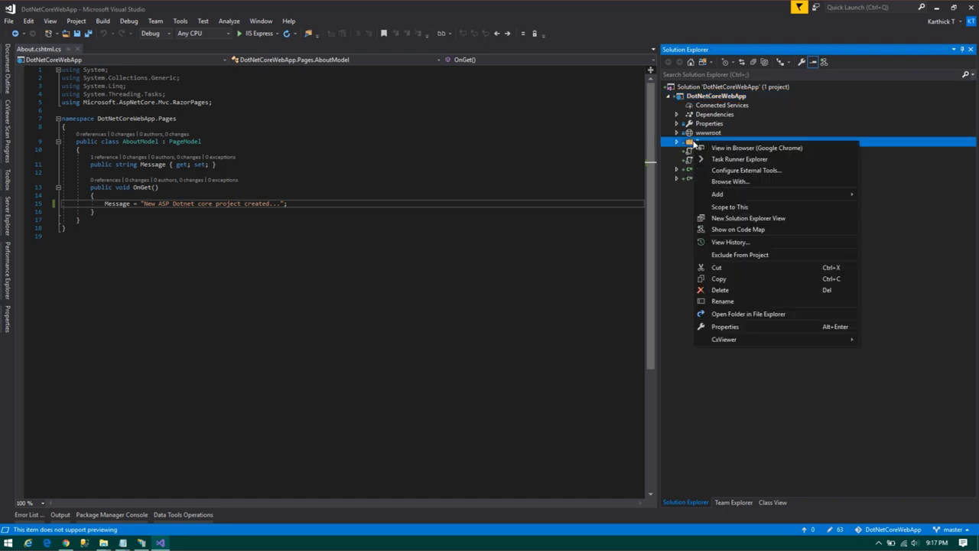
right_click(723, 100)
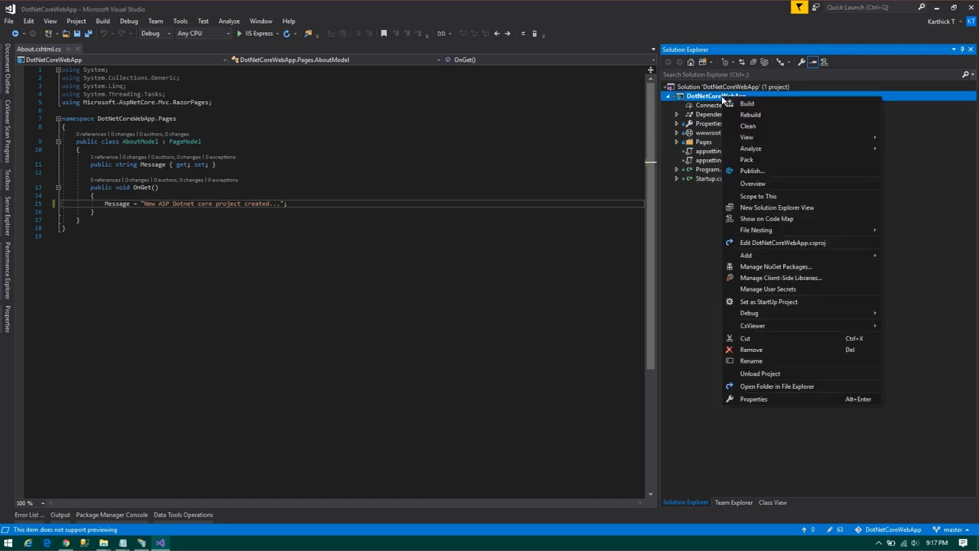
right_click(697, 89)
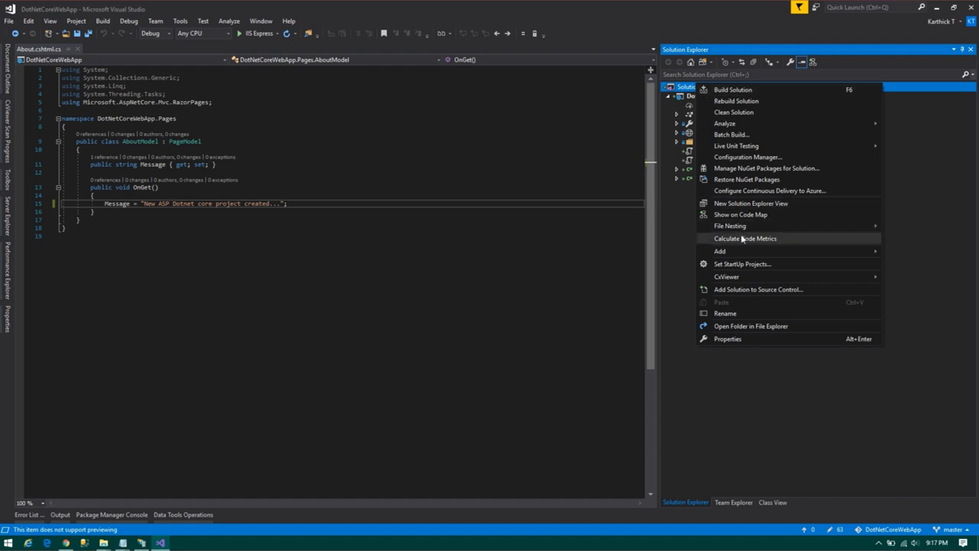
click(750, 372)
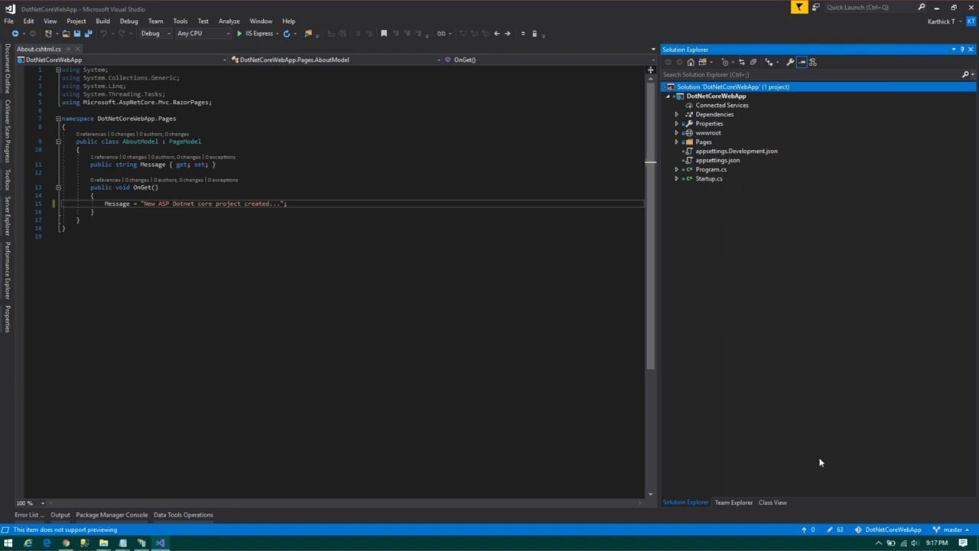
Push the master branch to origin/master and confirm the push in Team Explorer
click(966, 533)
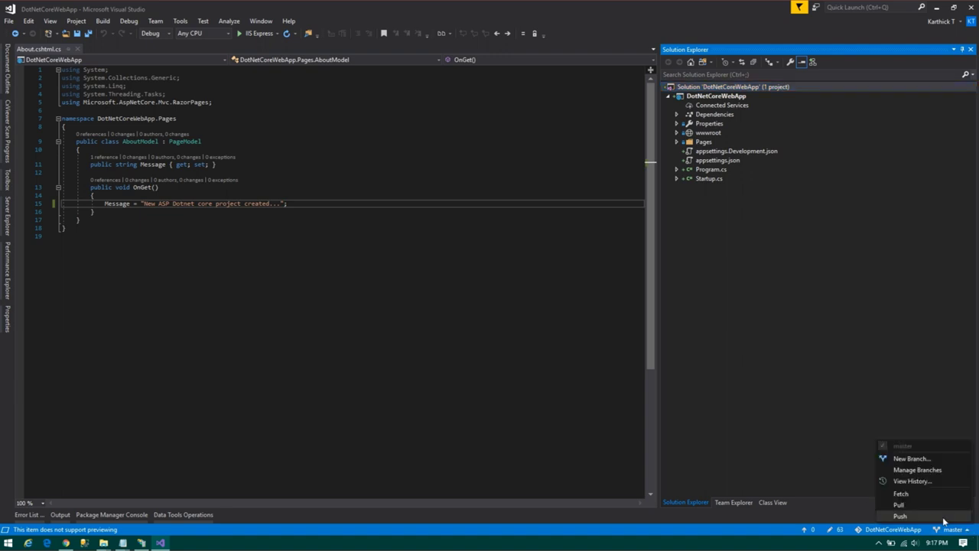
click(943, 520)
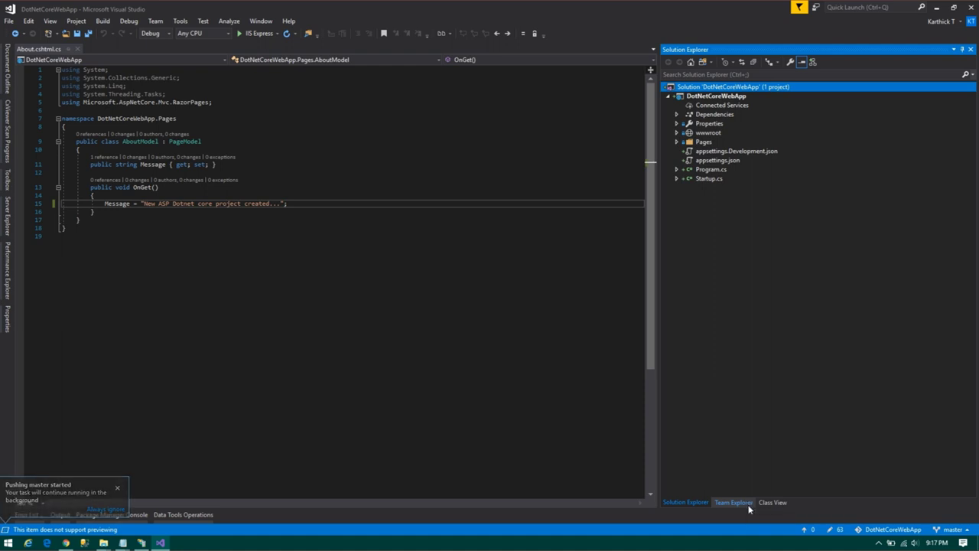
click(727, 503)
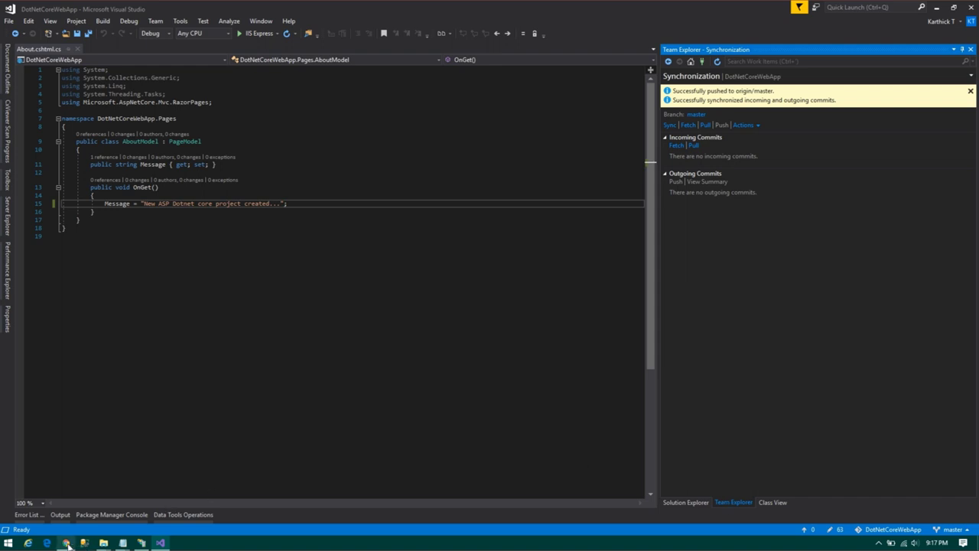
Reload the GitHub DotNetCoreWebApp page, still showing only the .gitignore commit, then return to Visual Studio
mouse_move(66, 542)
click(65, 512)
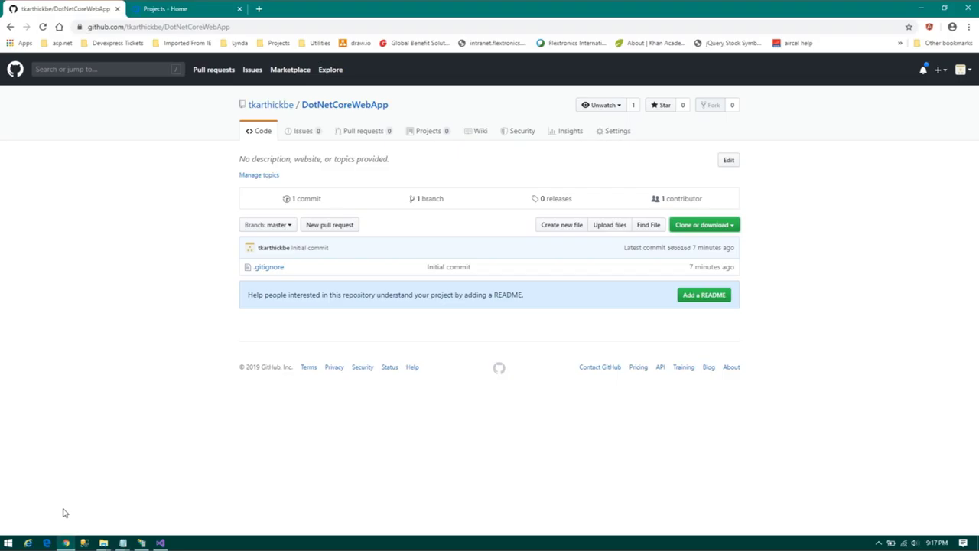
key(F5)
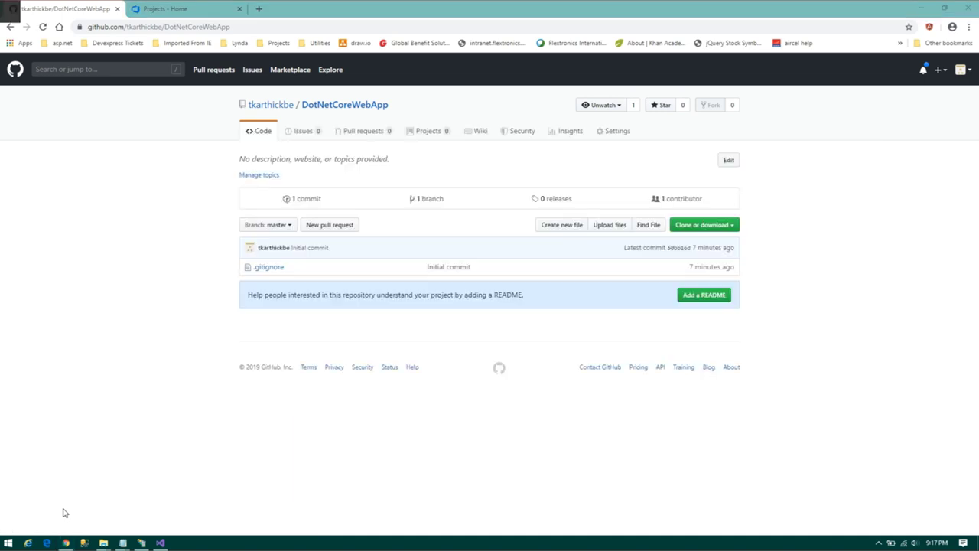
key(alt+Tab)
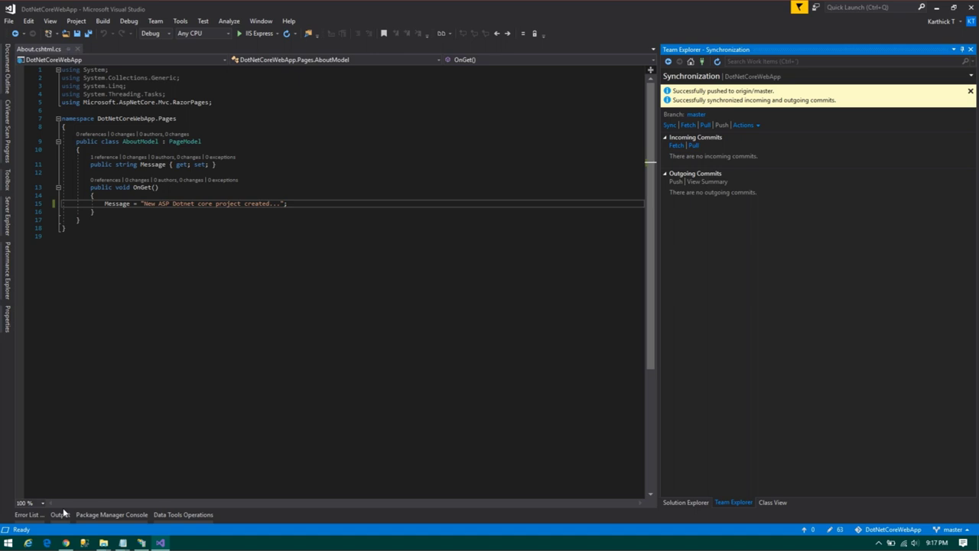
click(685, 502)
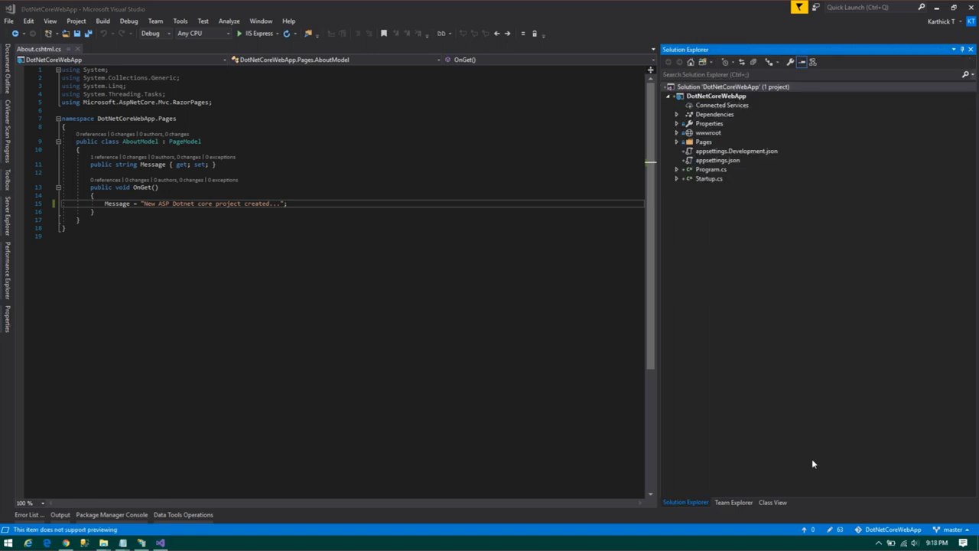
Commit all pending changes with the message 'Draft version'
click(834, 530)
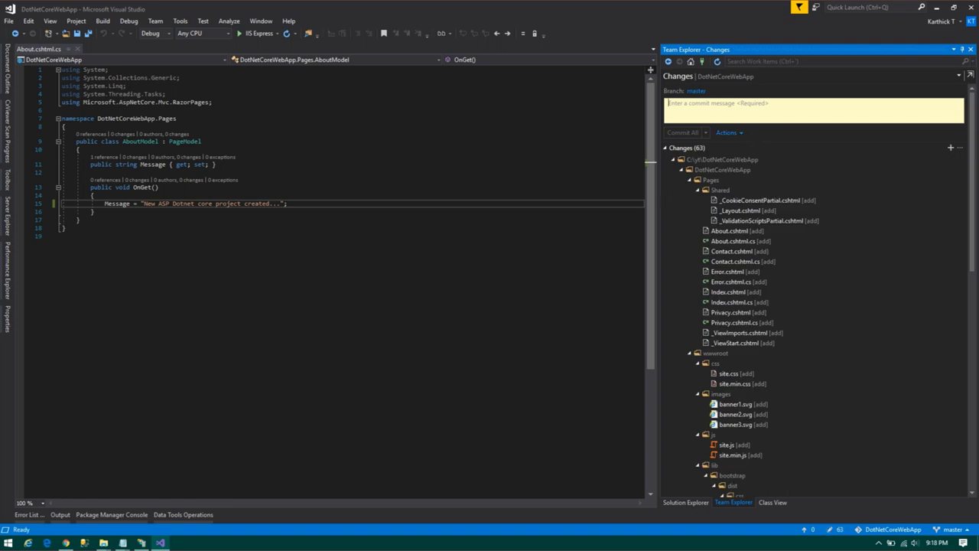
click(764, 110)
text(Draft version)
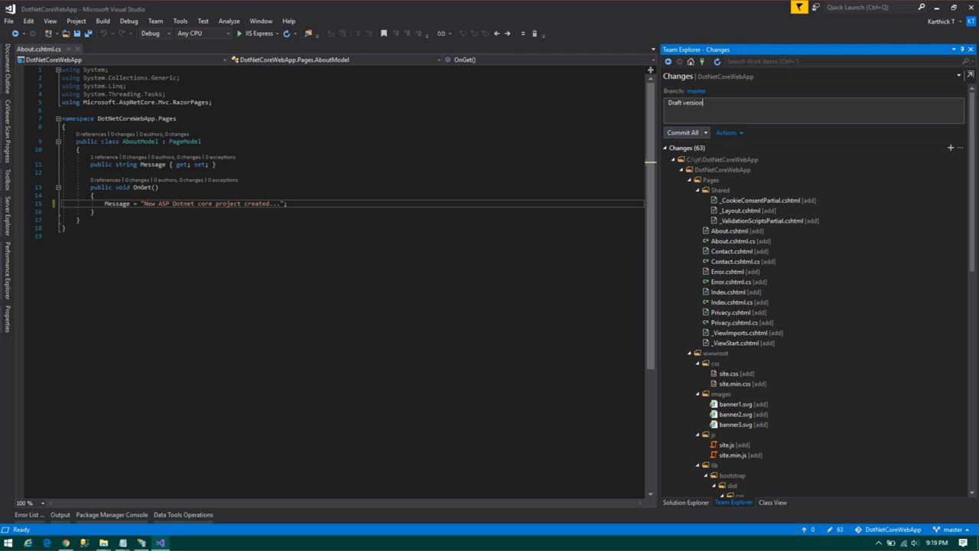
click(683, 132)
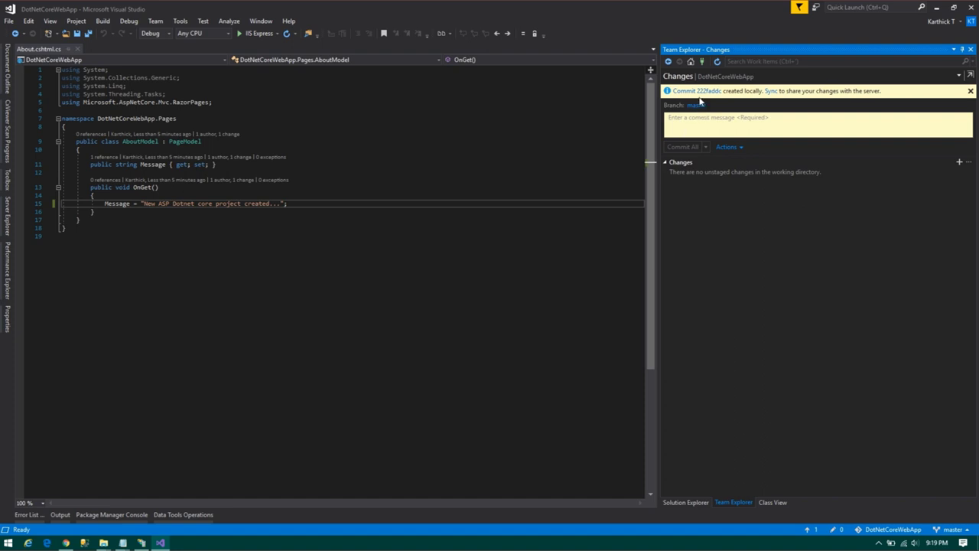
Push the Draft version commit to GitHub from Team Explorer's Sync page
click(686, 91)
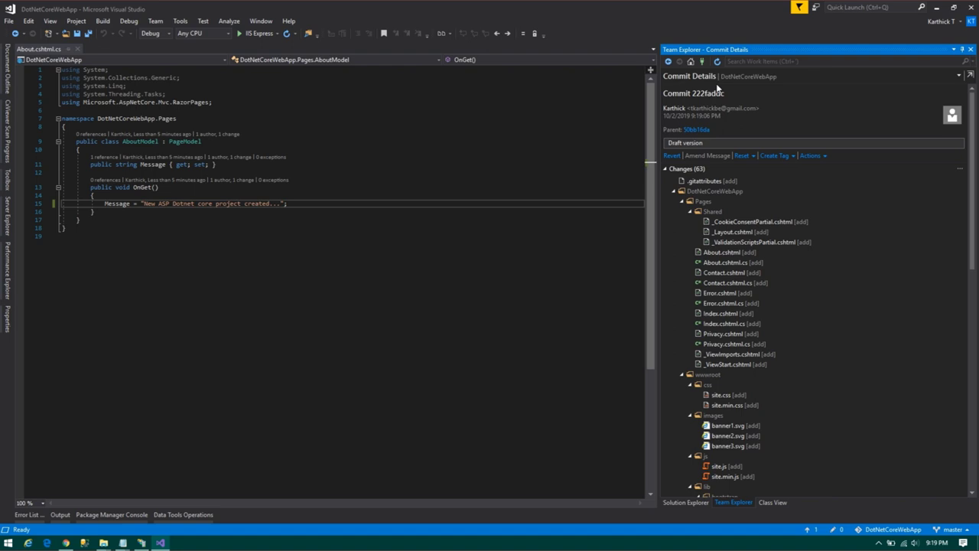
click(668, 62)
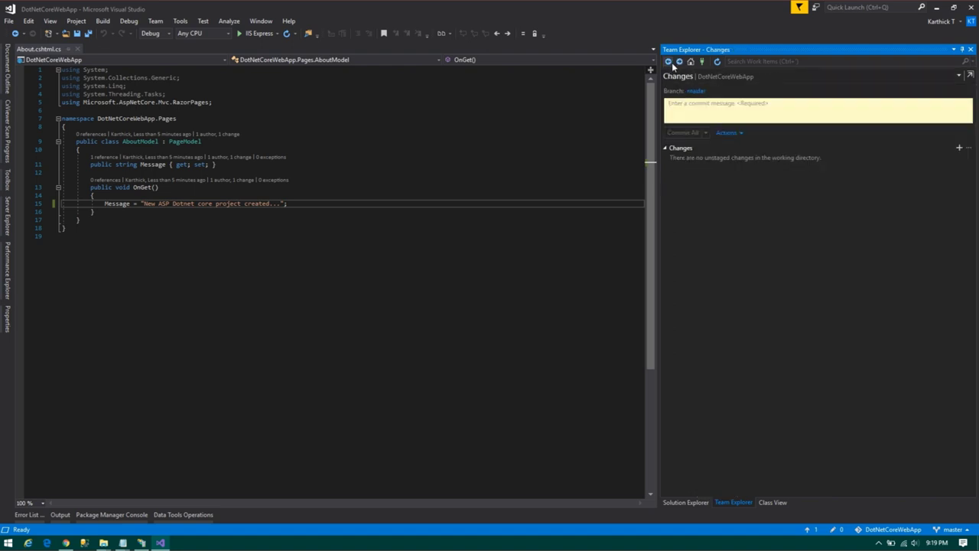
click(740, 134)
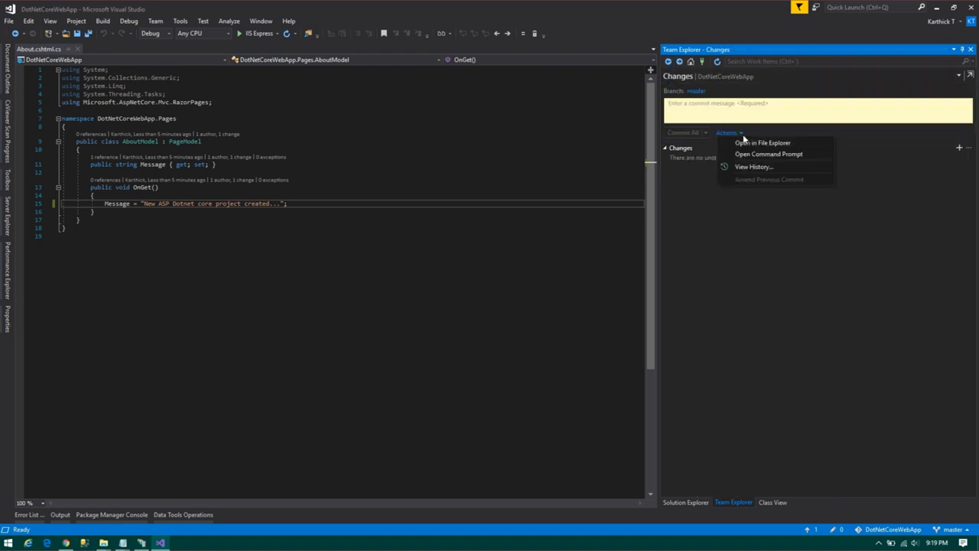
click(742, 137)
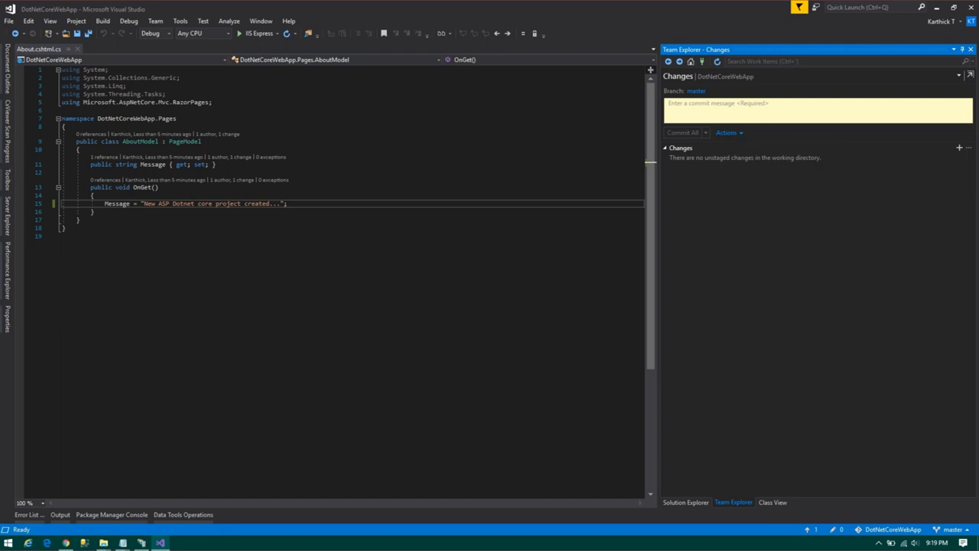
click(720, 77)
click(691, 61)
click(691, 61)
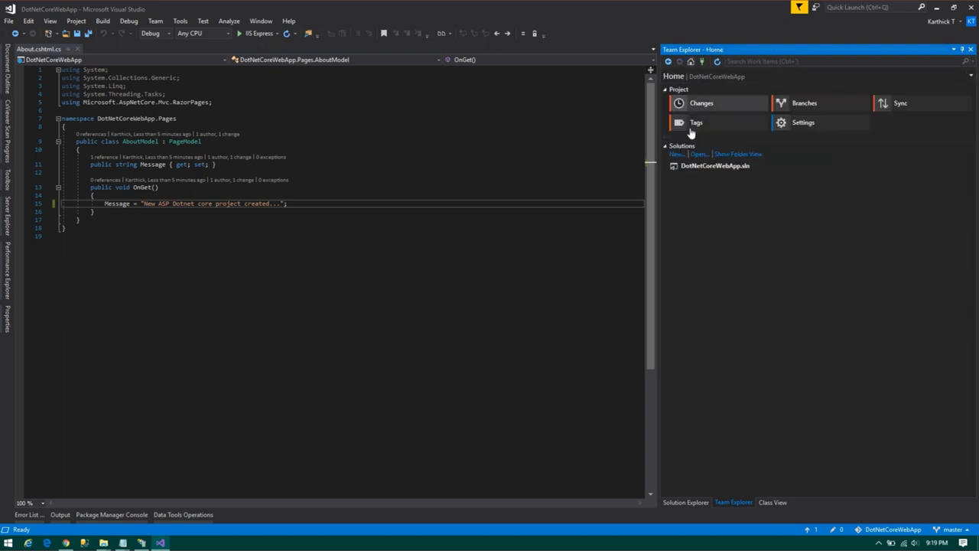
click(887, 105)
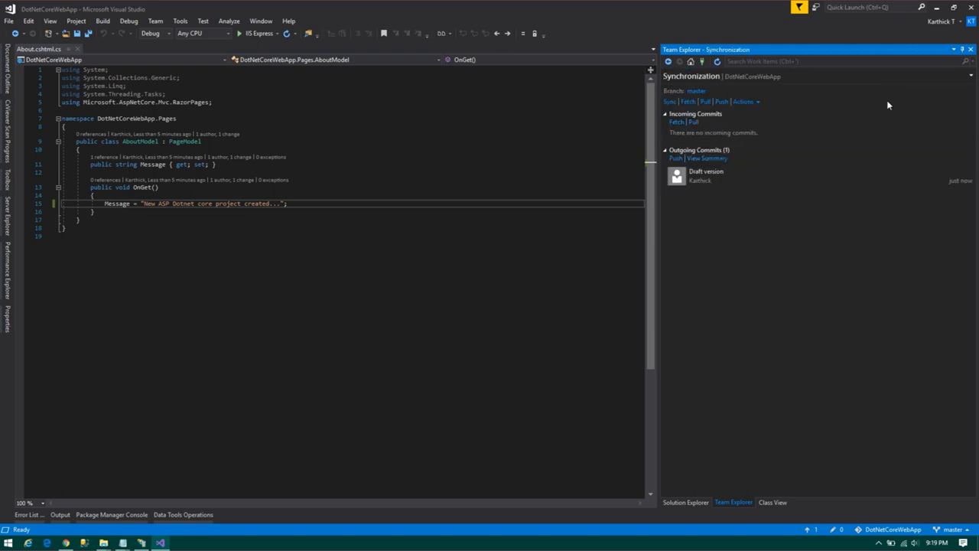
click(669, 103)
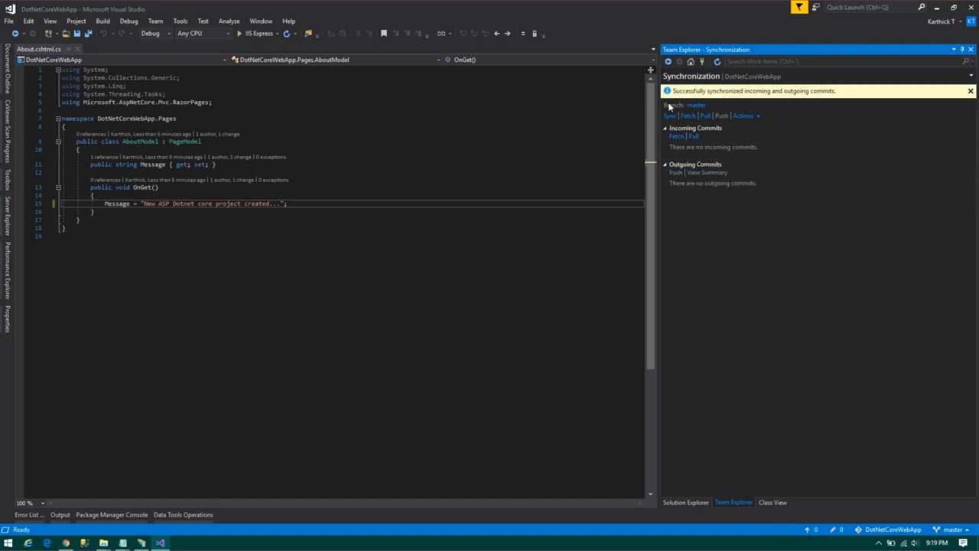
Reload GitHub to see 2 commits including 'Draft version', then return to the Notepad notes
key(alt+Tab)
key(F5)
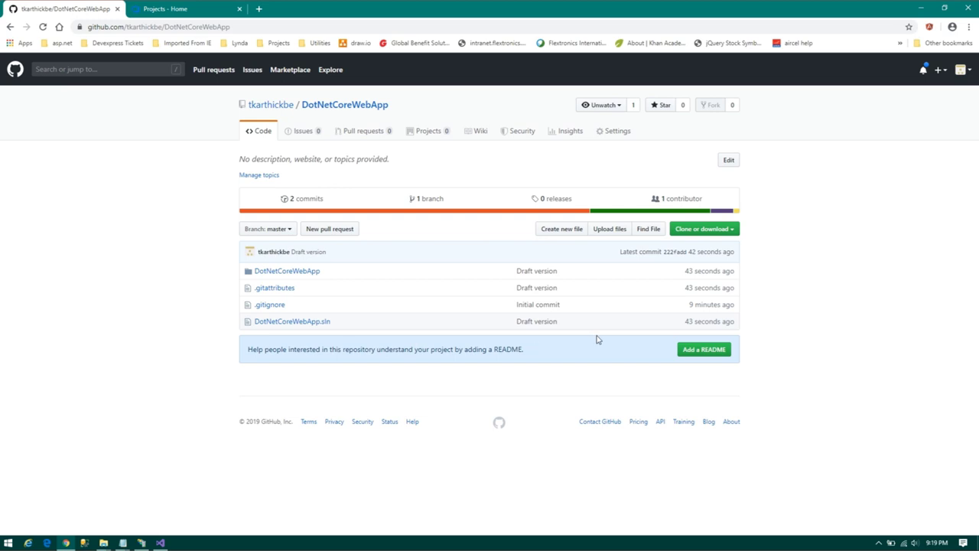
key(alt+Tab)
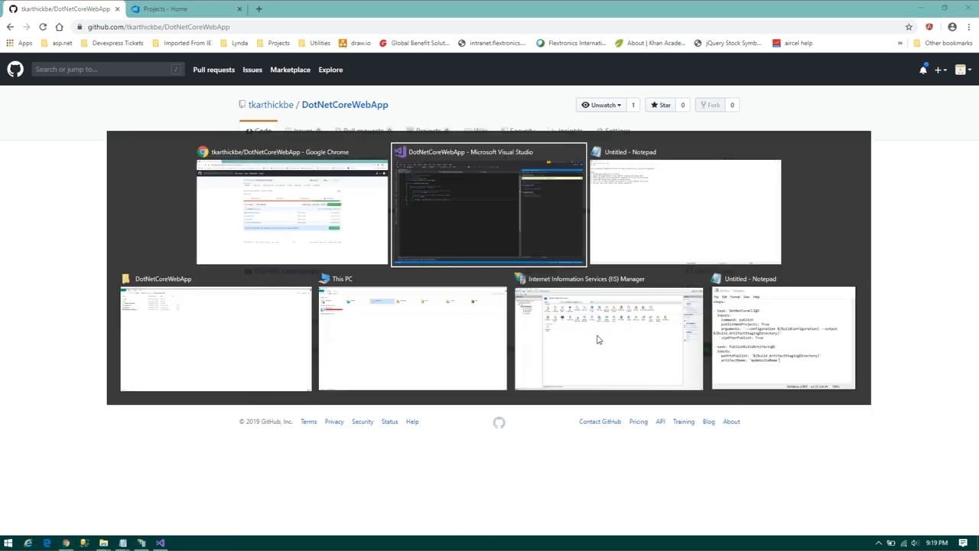
key(alt+Tab)
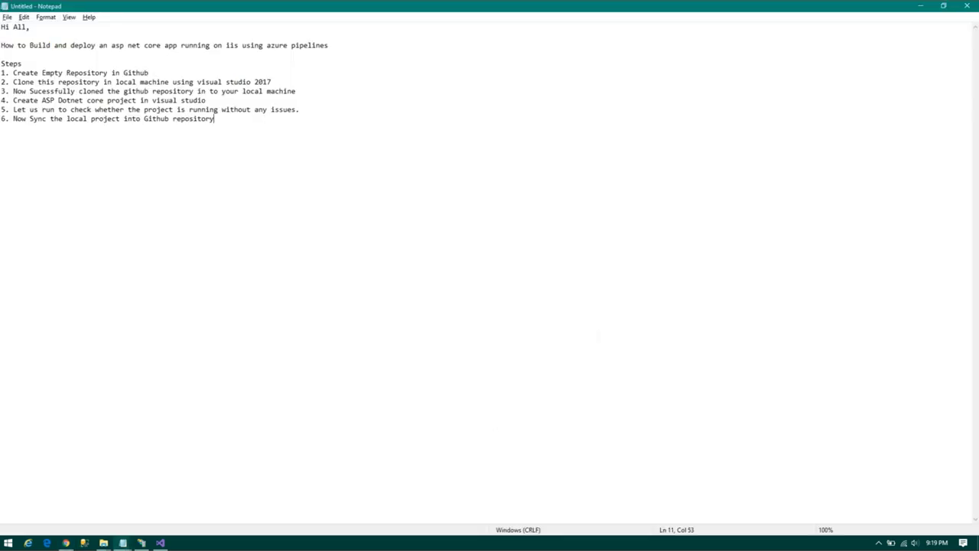
Add step 7 'Sync completed' and step 8 about an Azure DevOps pipeline deploying .NET Core to IIS
key(Return)
text(7. )
text(Sync c)
text(omplete)
text(d)
key(Return)
text(8. )
text(Now )
text(C)
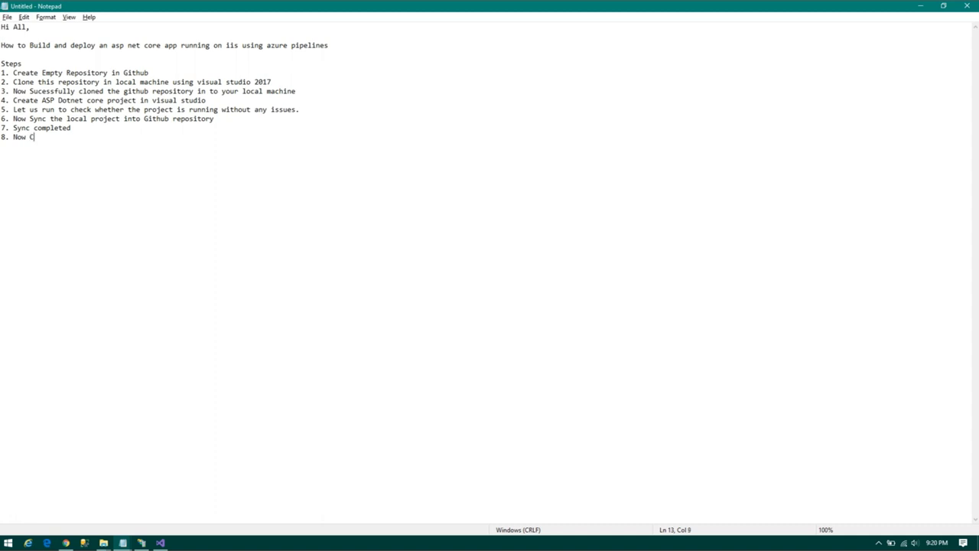
key(BackSpace)
text(go to Azure devops)
text(pipelineand create new pipeline for )
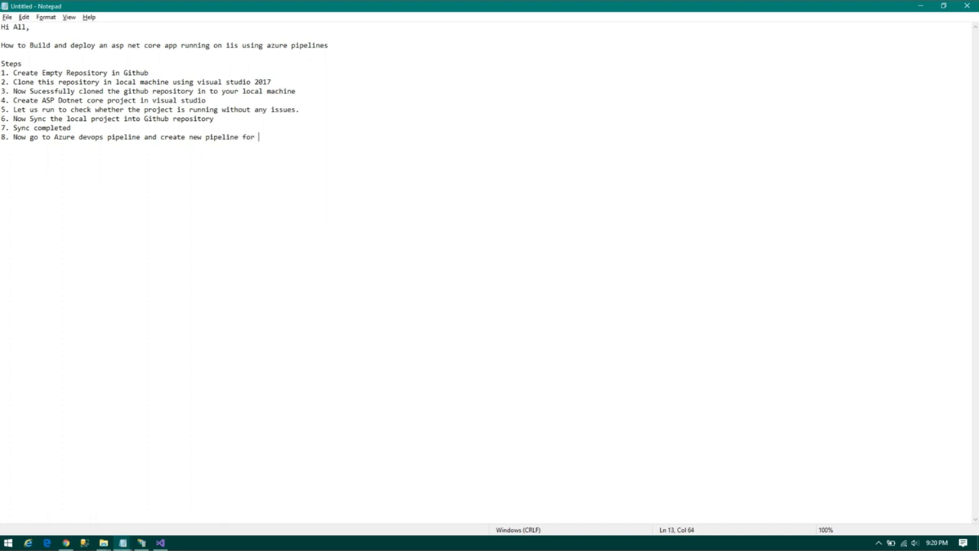
text(build and de)
text(ploy)
key(BackSpace)
key(BackSpace)
text(oy)
text(t)
text(net core project in to )
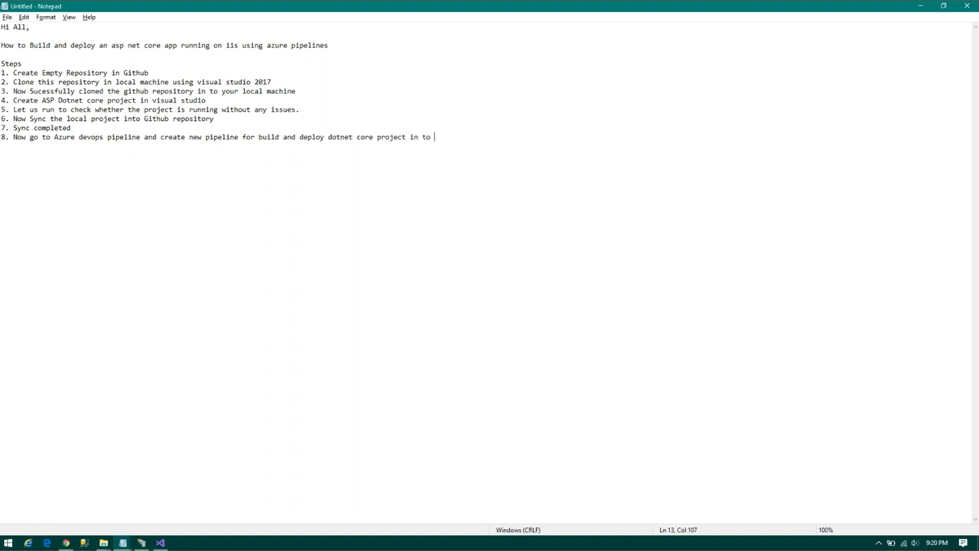
text(IIS web server)
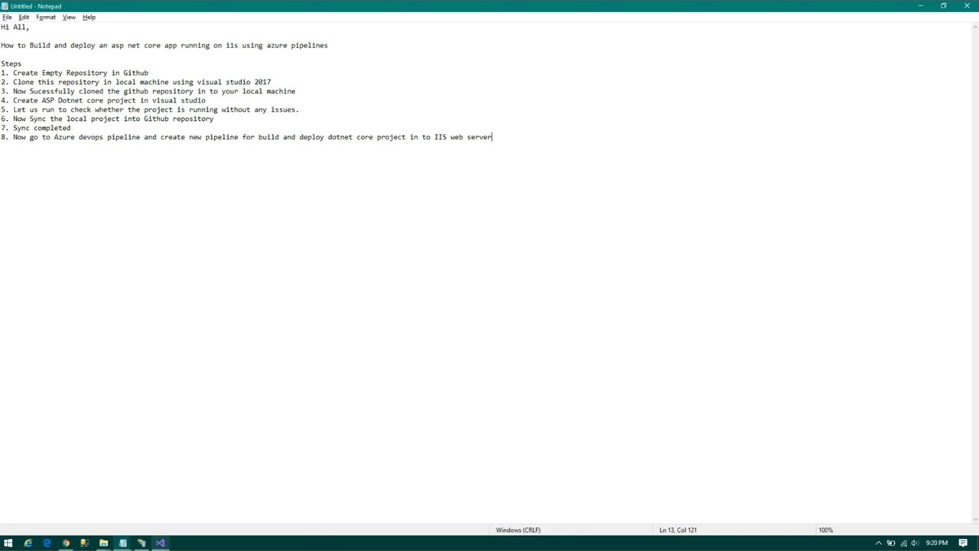
click(65, 542)
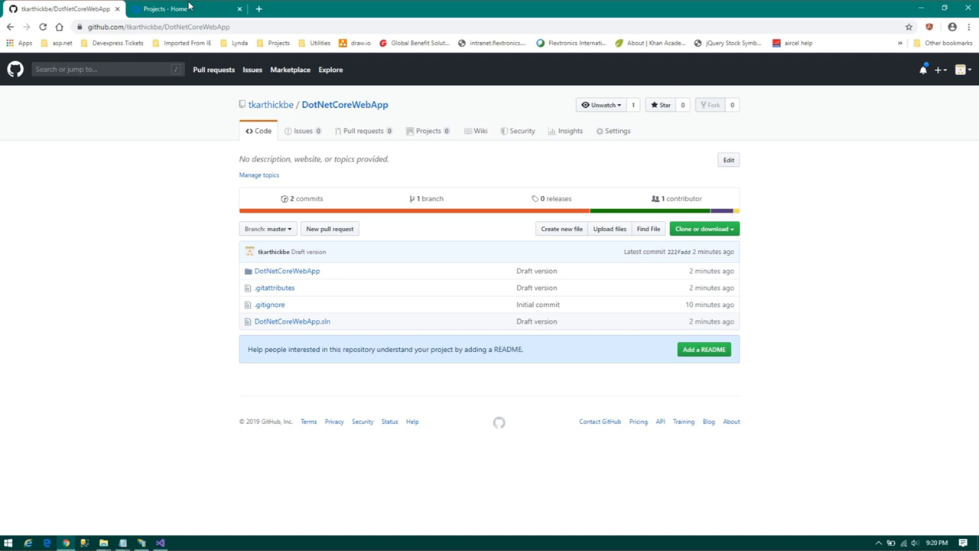
Create a new public Azure DevOps project named DotCorePipeline
click(191, 8)
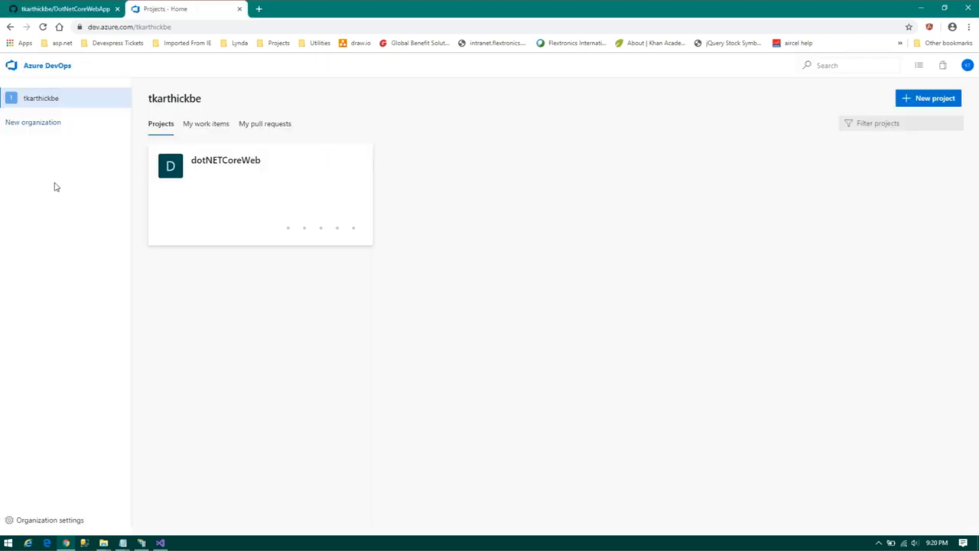
click(919, 100)
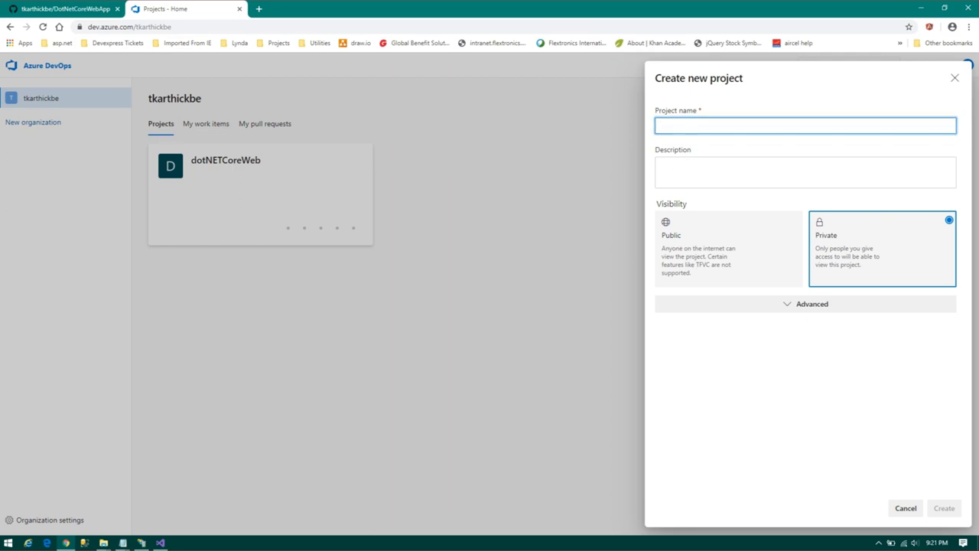
text(DotCorePipeline)
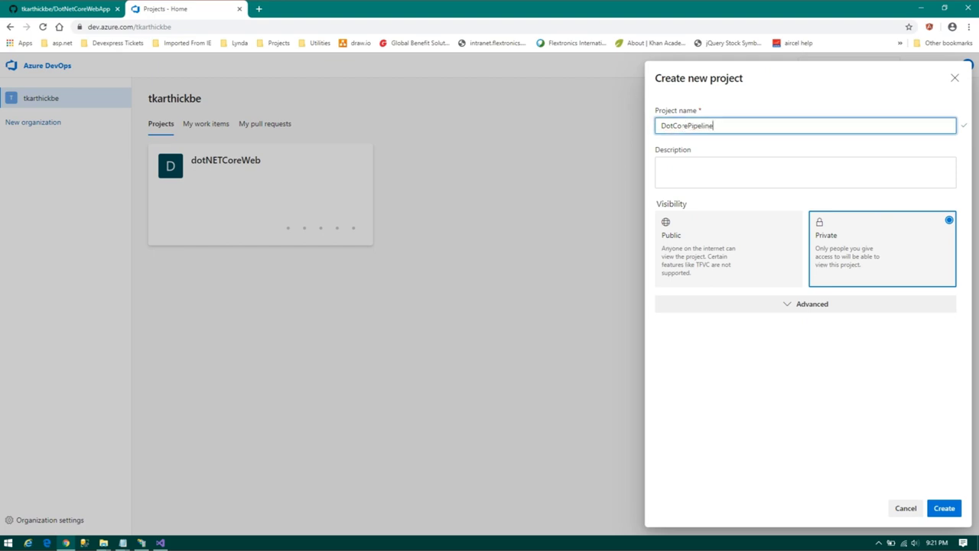
click(734, 260)
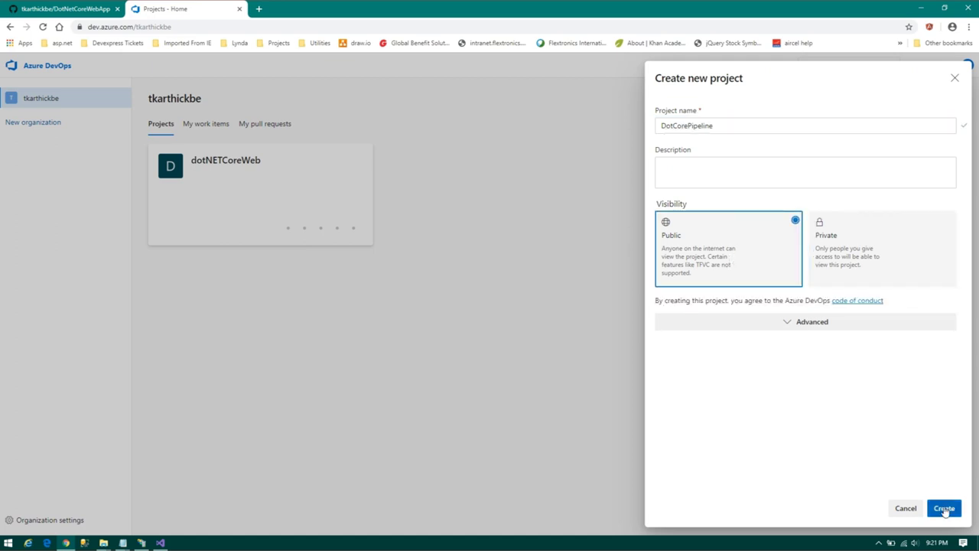
click(942, 509)
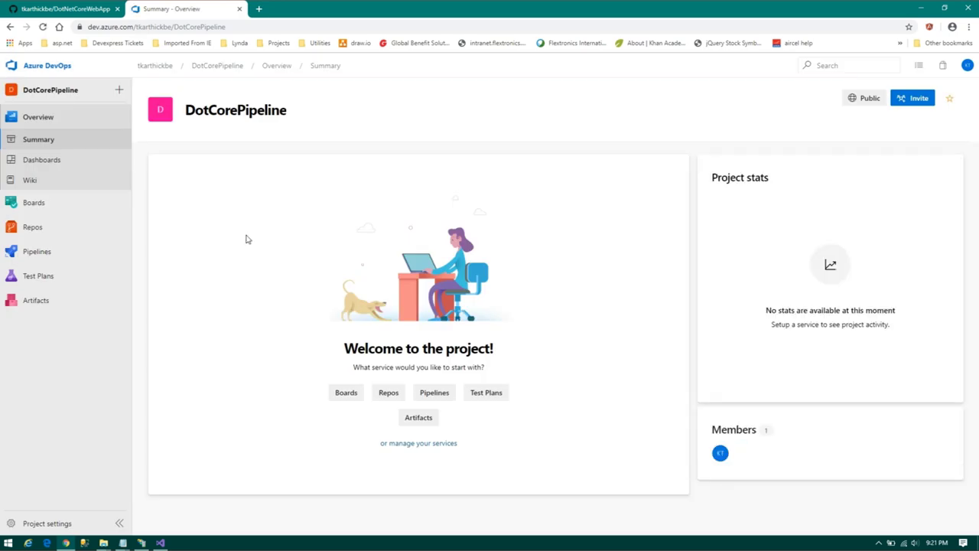
Go through Pipelines > Builds to the DotCorePipeline Deployment groups page
mouse_move(93, 244)
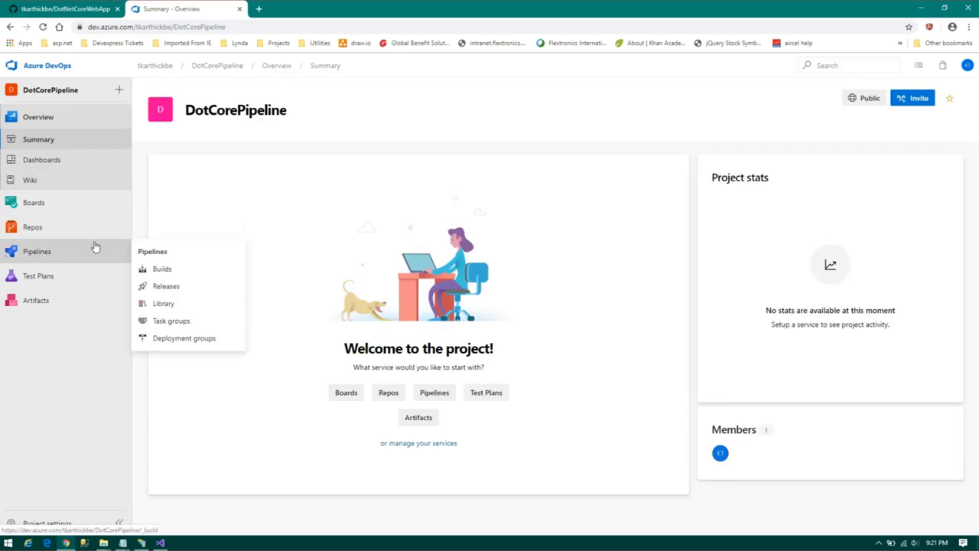
click(44, 255)
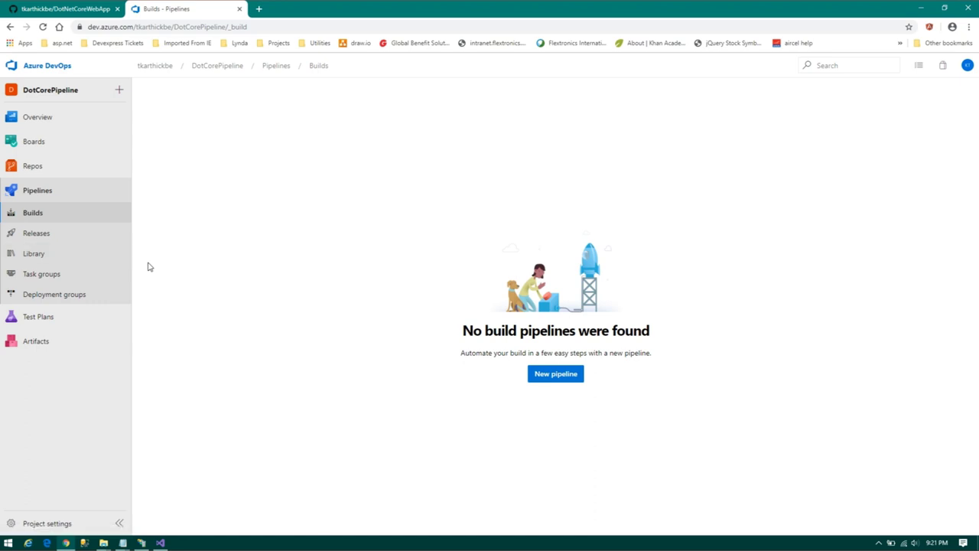
click(69, 295)
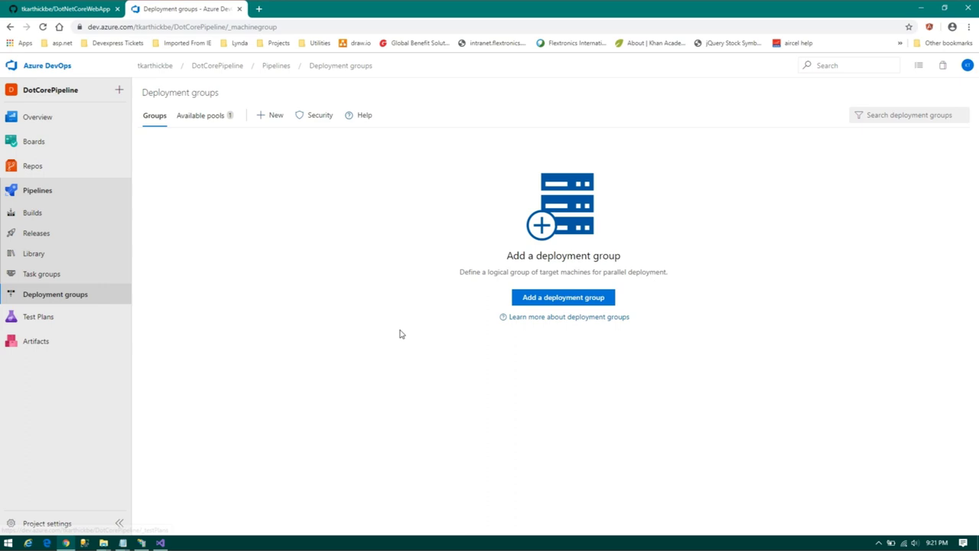
key(alt+Tab)
Type step 9: 'First create new deployment group, this will create a bridge between azure and IIS web server'
key(Return)
text(9.)
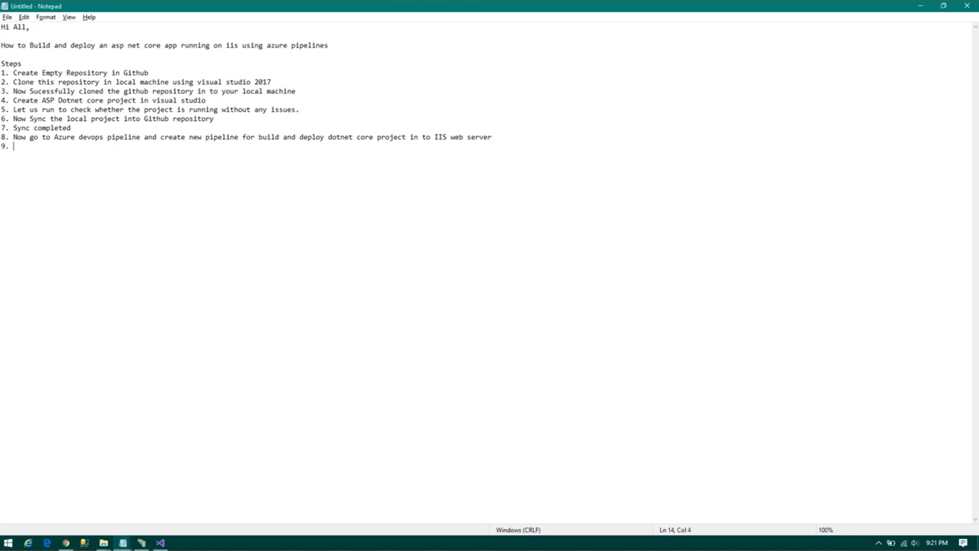
text(Final)
key(BackSpace)
key(BackSpace)
key(BackSpace)
text(rst create new)
key(alt+Tab)
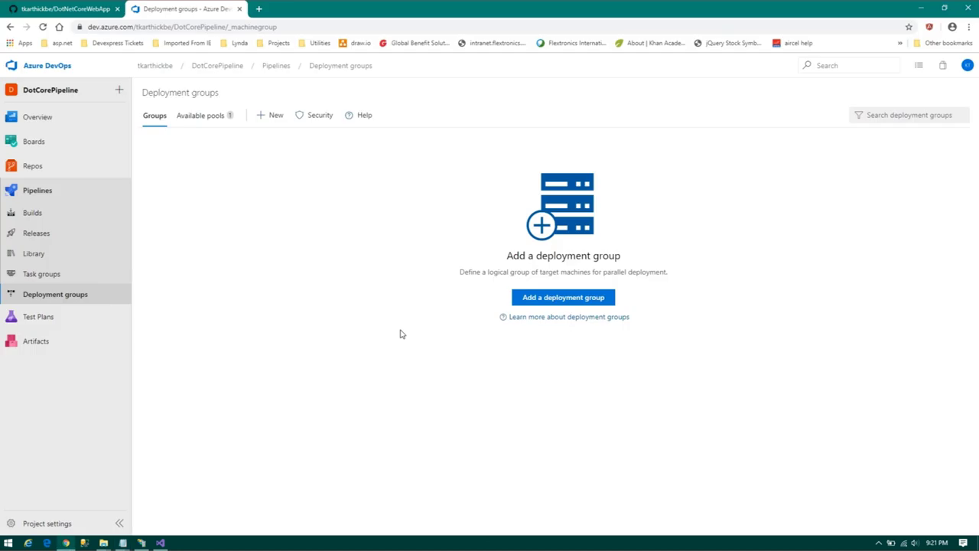
key(alt+Tab)
text(deployment g)
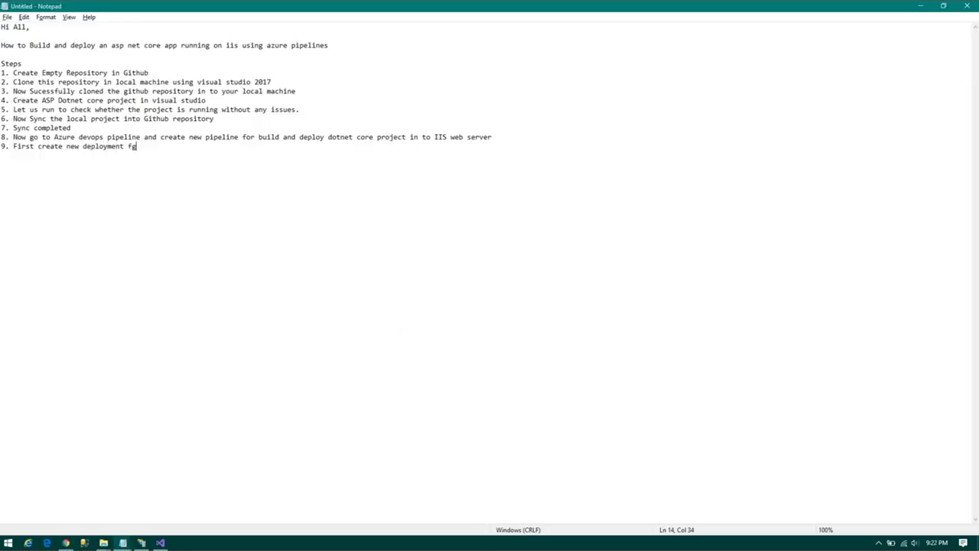
text(roup, this will )
text(create a bridge between )
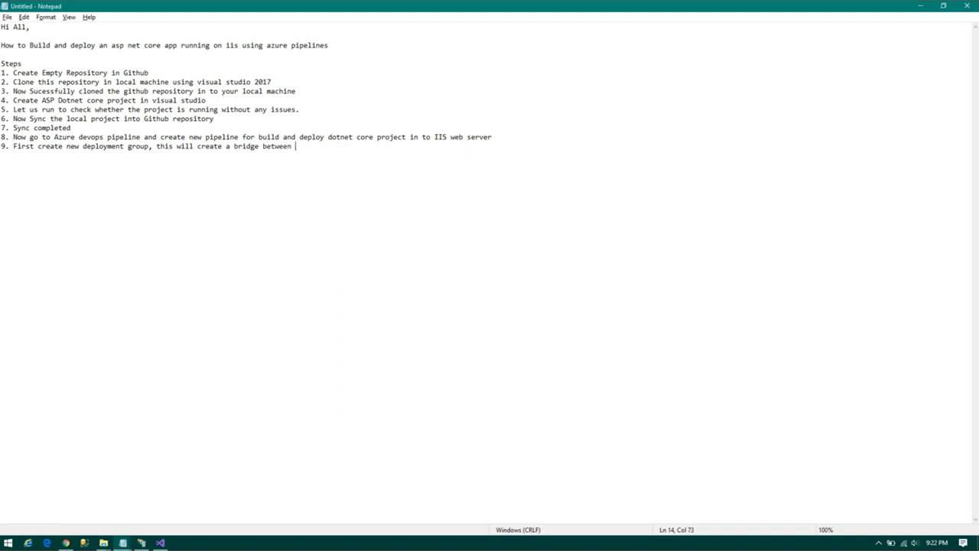
text(azure and )
text(IIS web server)
Switch back to the Azure DevOps deployment groups page in the browser
key(alt+Tab)
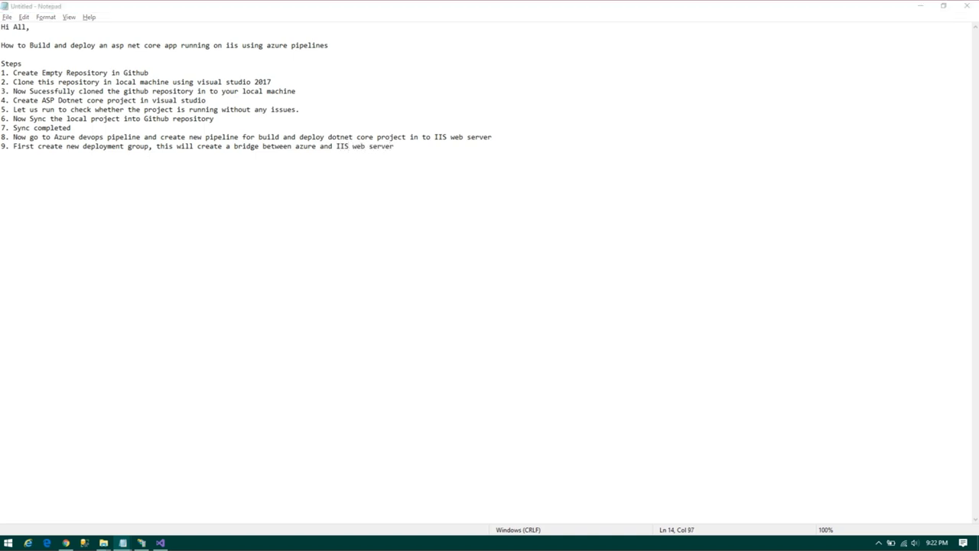
Add a new deployment group named 'IIS Webserver' and create it
click(597, 298)
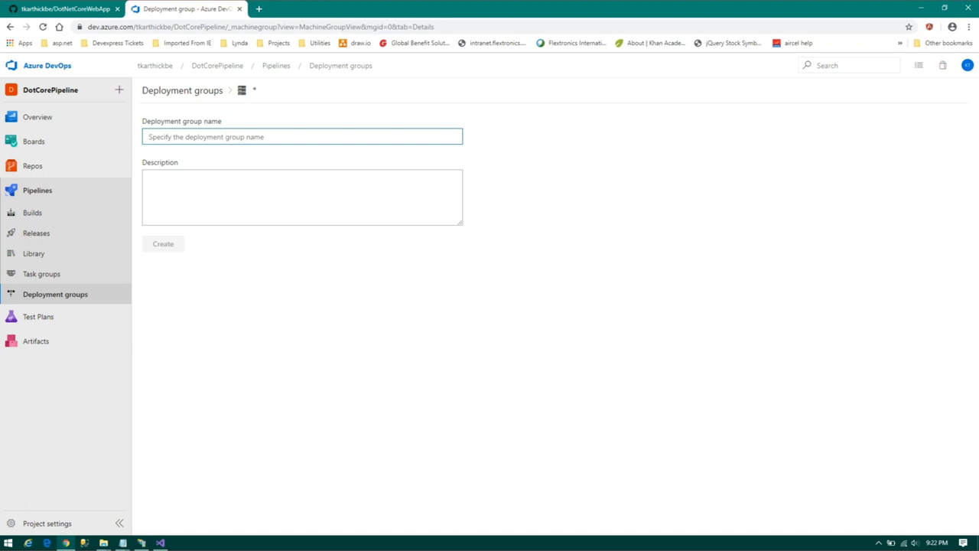
text(IIS Webserver)
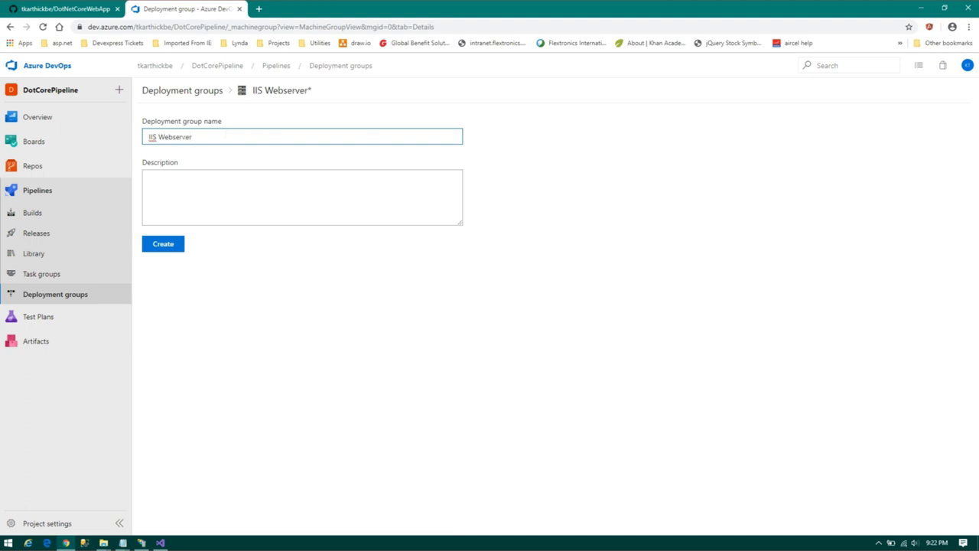
click(162, 247)
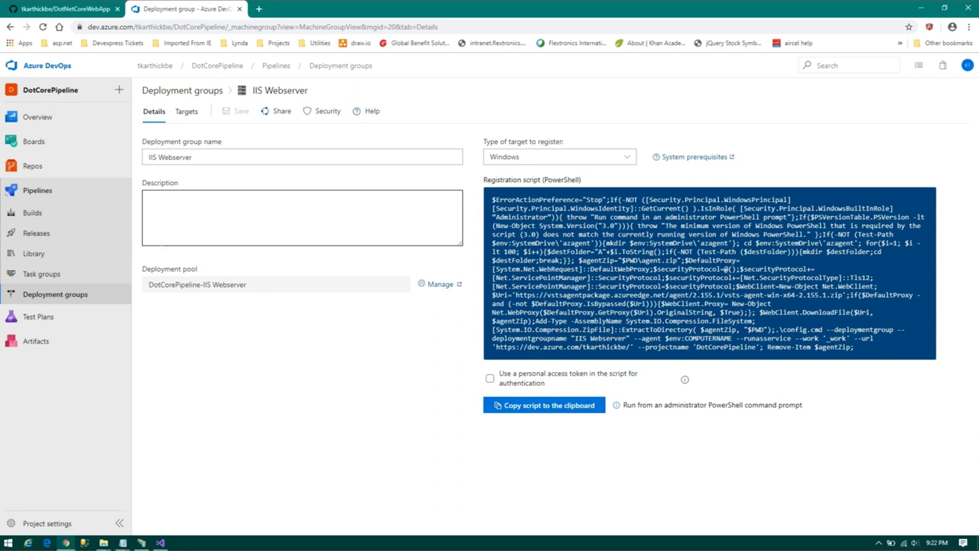
key(alt+Tab)
Enable the personal access token option and quote its label in step 10 of the notes
key(Return)
text(10)
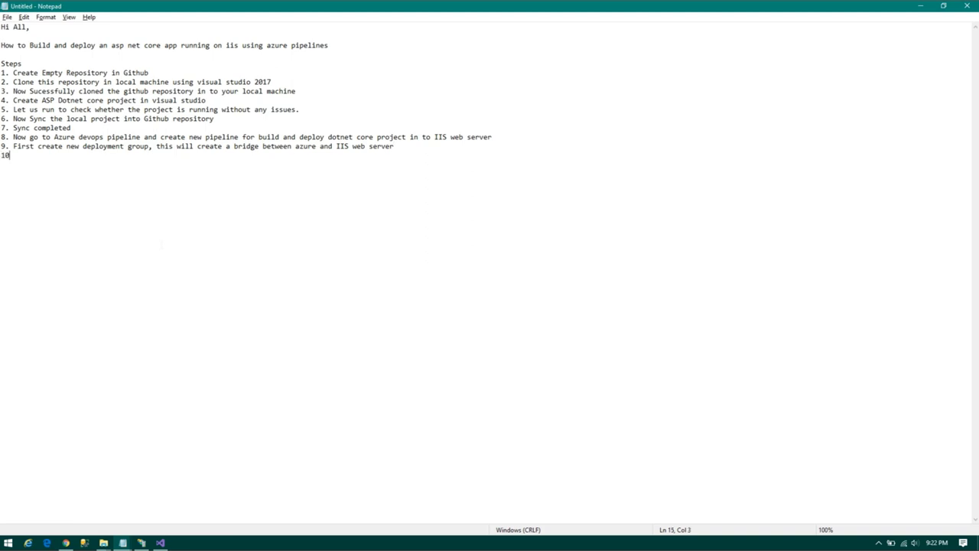
text(. Tick the check)
key(BackSpace)
text(box for)
key(BackSpace)
key(BackSpace)
key(BackSpace)
key(alt+Tab)
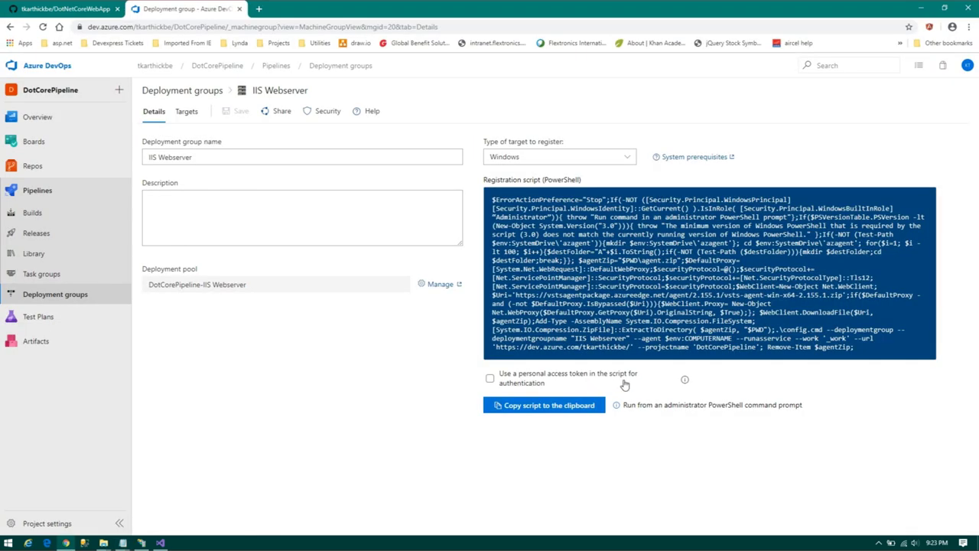
drag(546, 383, 501, 378)
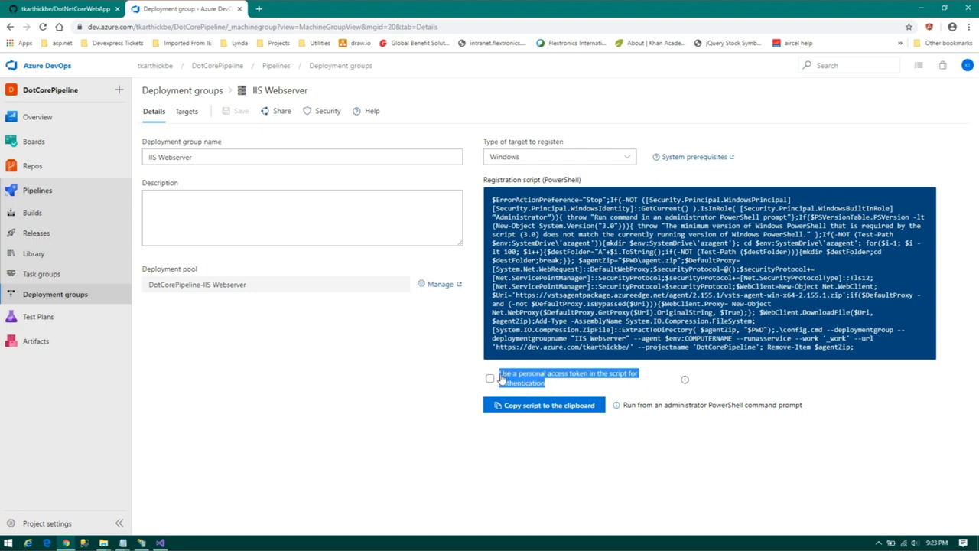
key(alt+Tab)
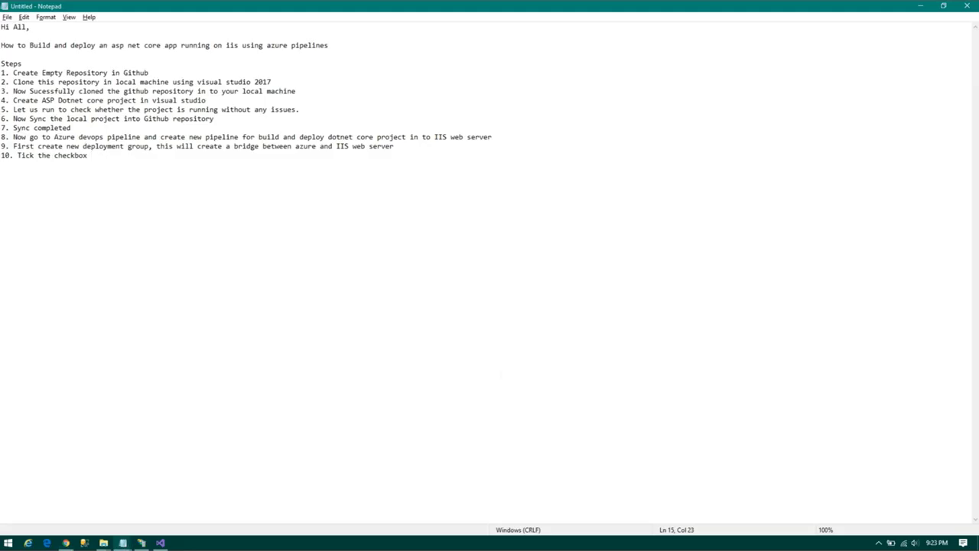
text(")
key(ctrl+v)
text(")
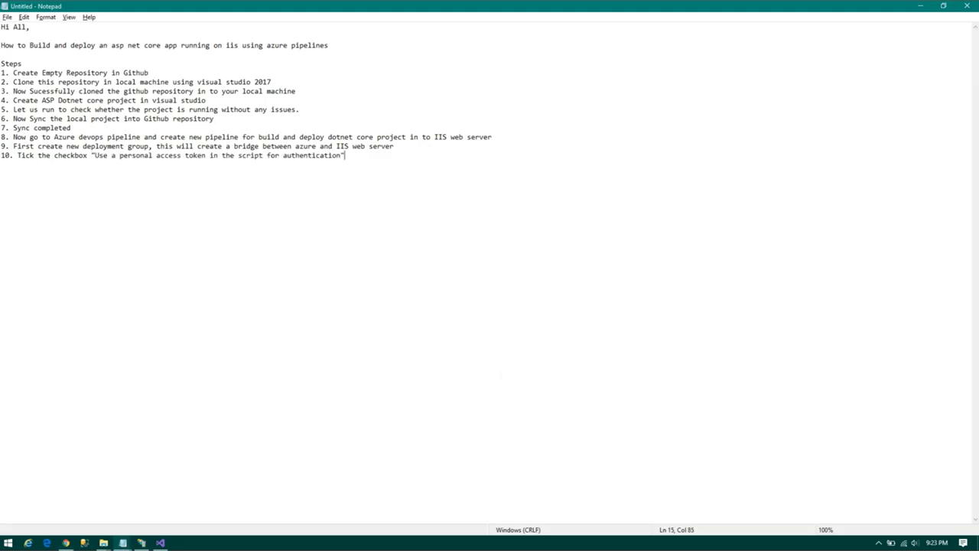
Finish step 10 with 'and then copy the script' and copy the registration script
key(alt+Tab)
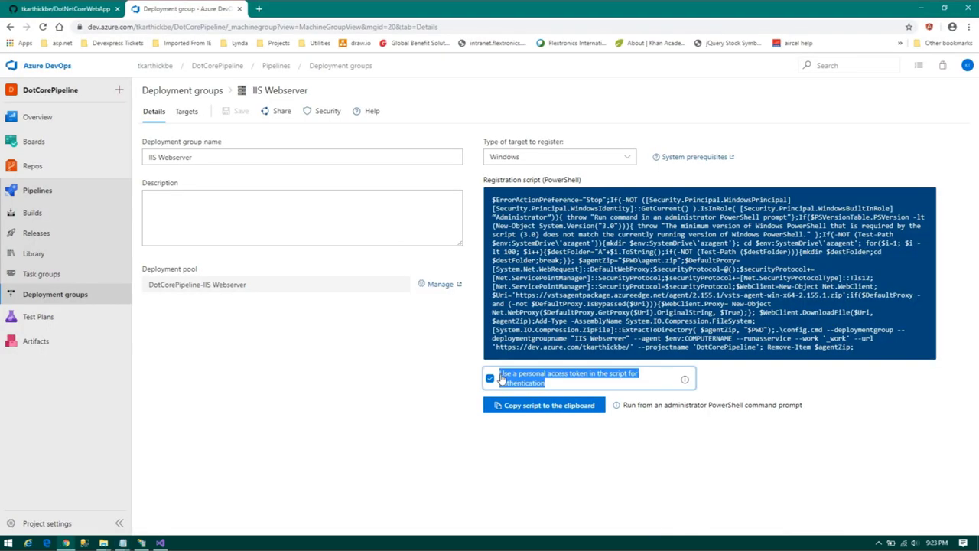
click(462, 437)
key(alt+Tab)
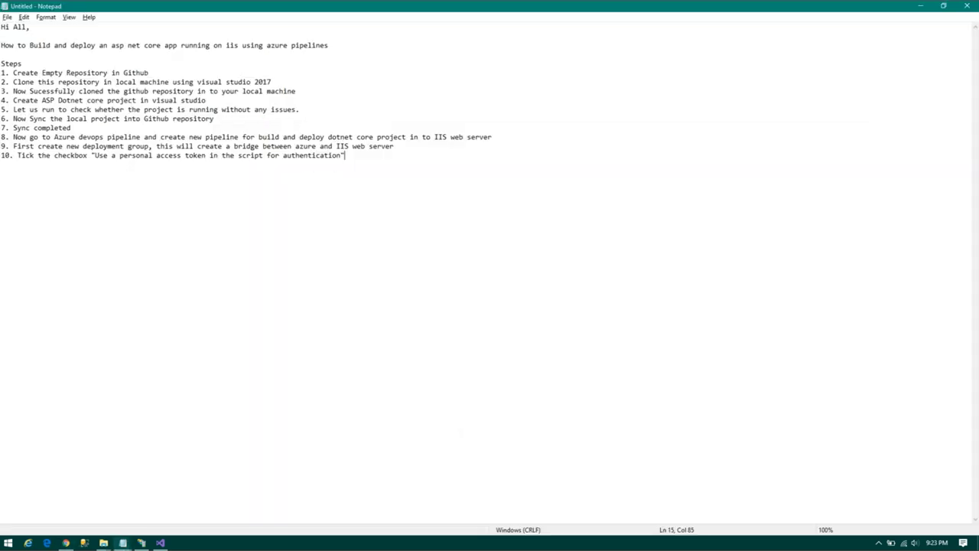
text(and then copy the script)
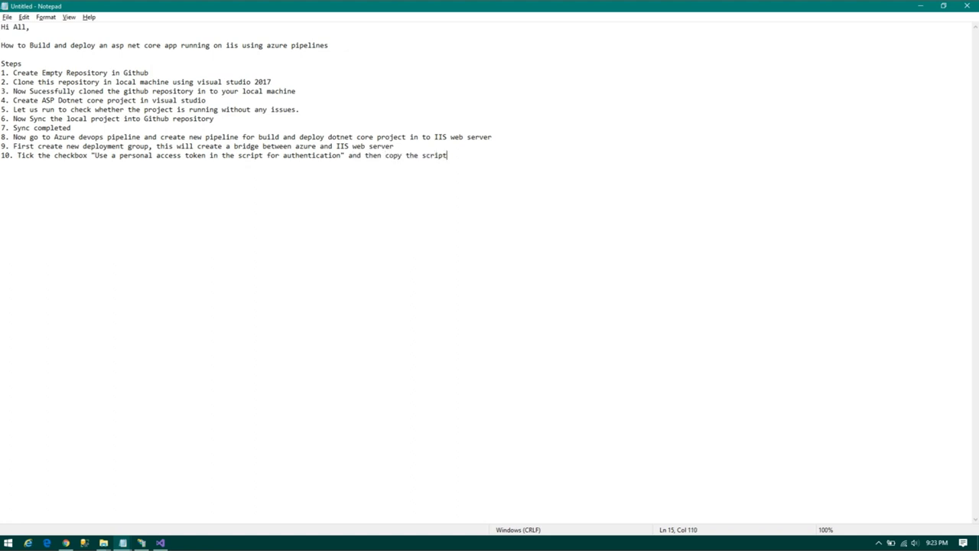
key(alt+Tab)
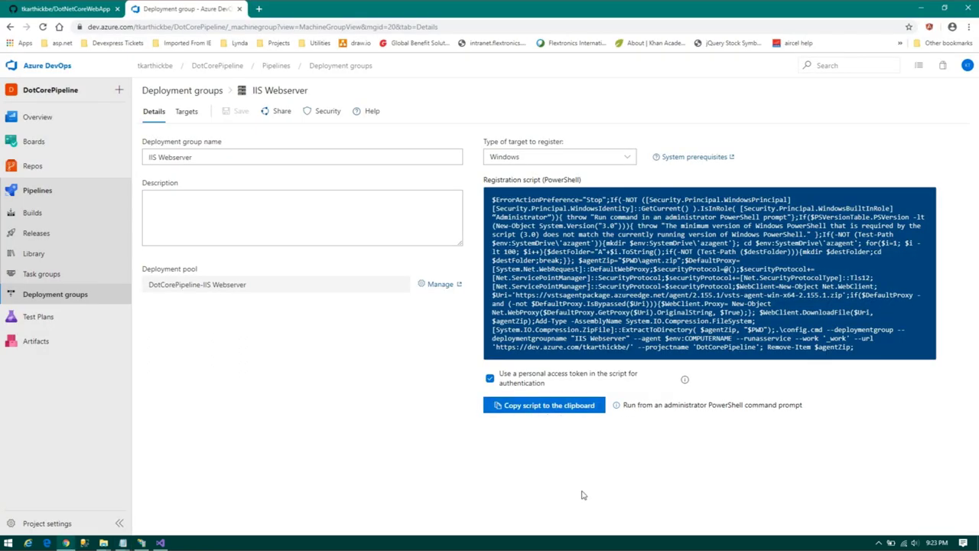
key(alt+Tab)
Add step 11: open PowerShell in administrator mode and then run the script
key(Return)
text(11. Open )
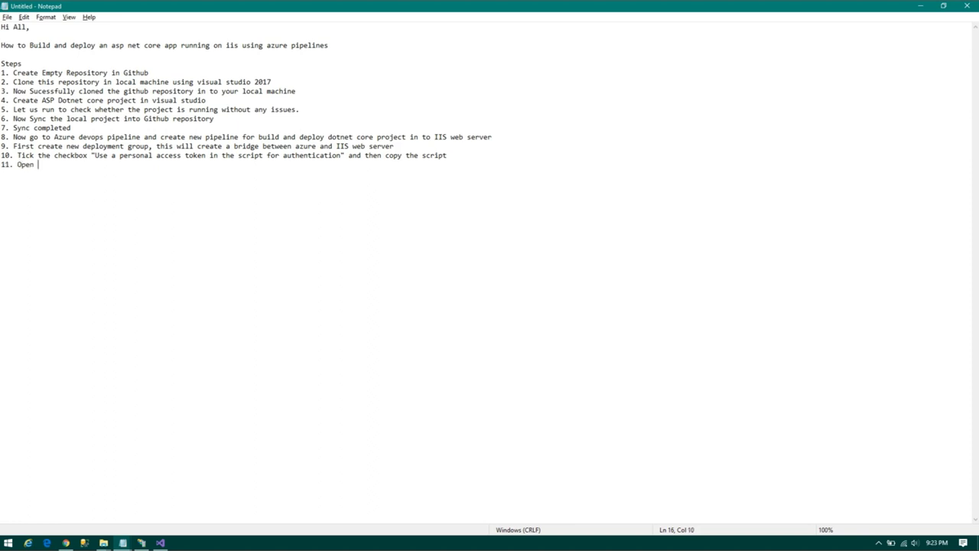
text(powersheel)
key(BackSpace)
key(BackSpace)
text(ll in administratormode and the n run the sc)
text(ipt)
Launch Windows PowerShell as administrator and paste in the registration script to run it
key(super)
text(po)
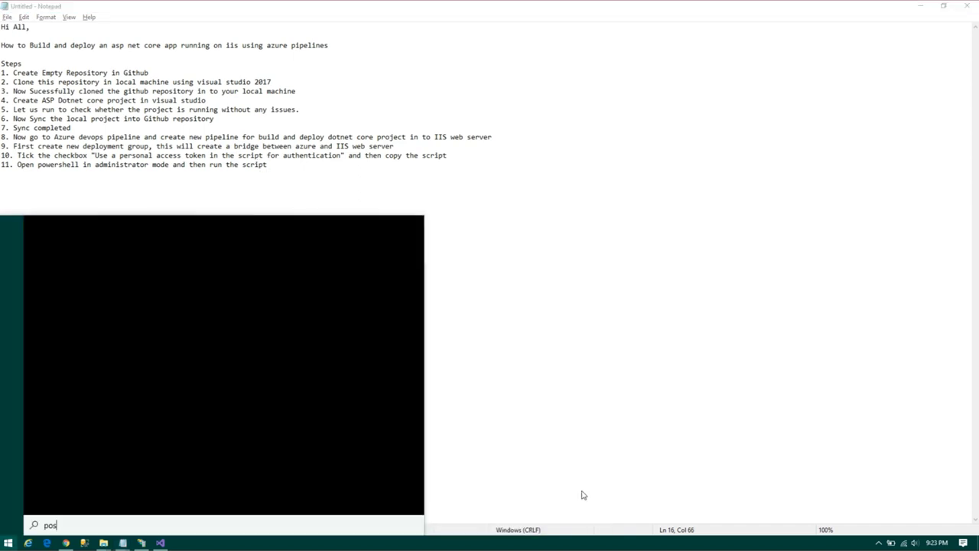
text(we)
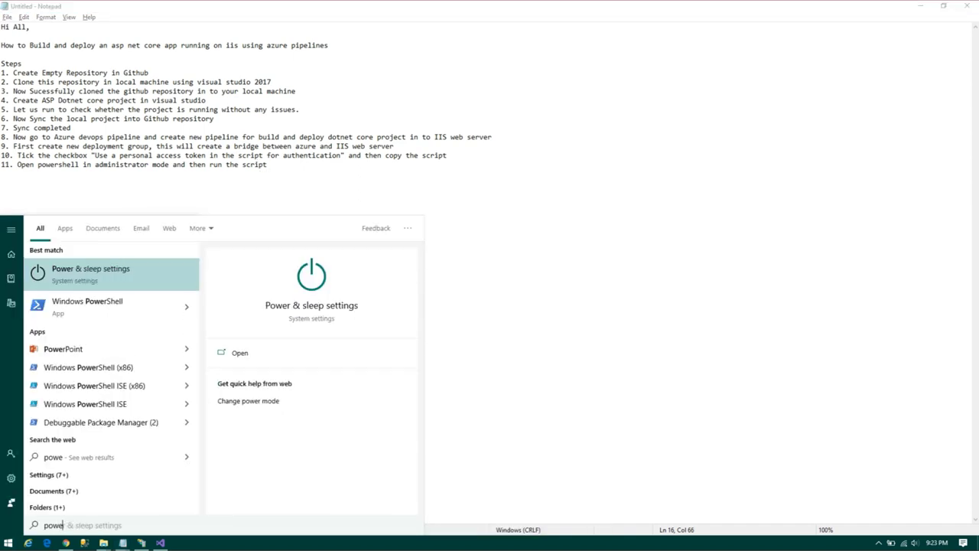
key(Down)
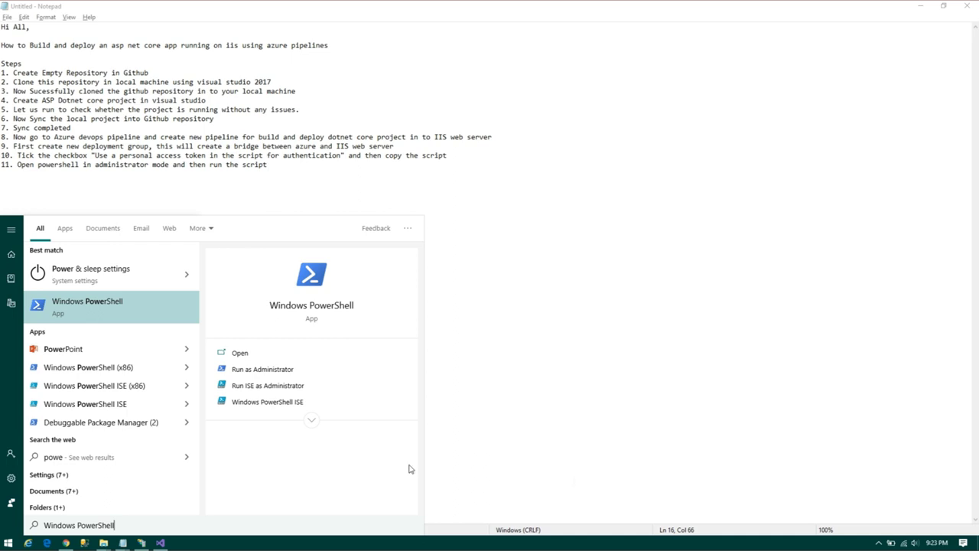
click(257, 370)
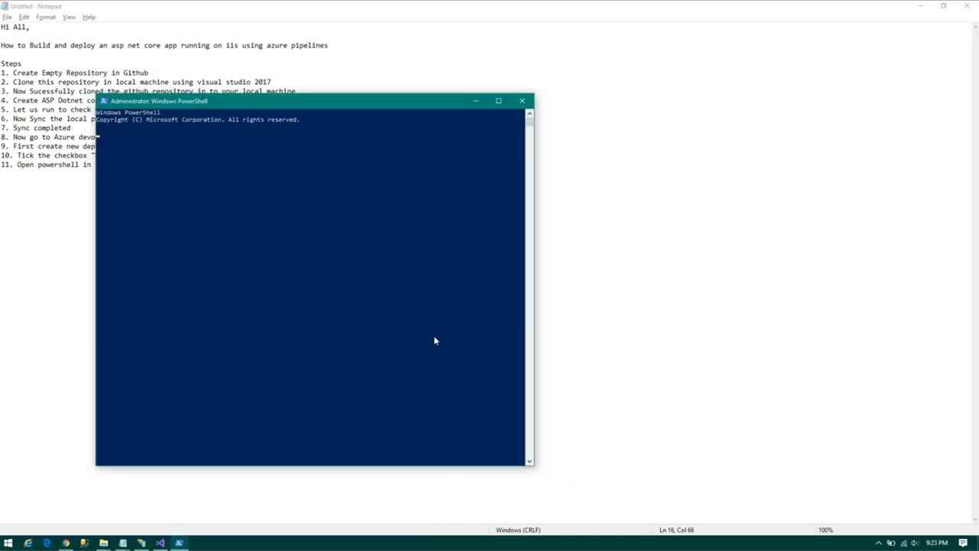
right_click(257, 173)
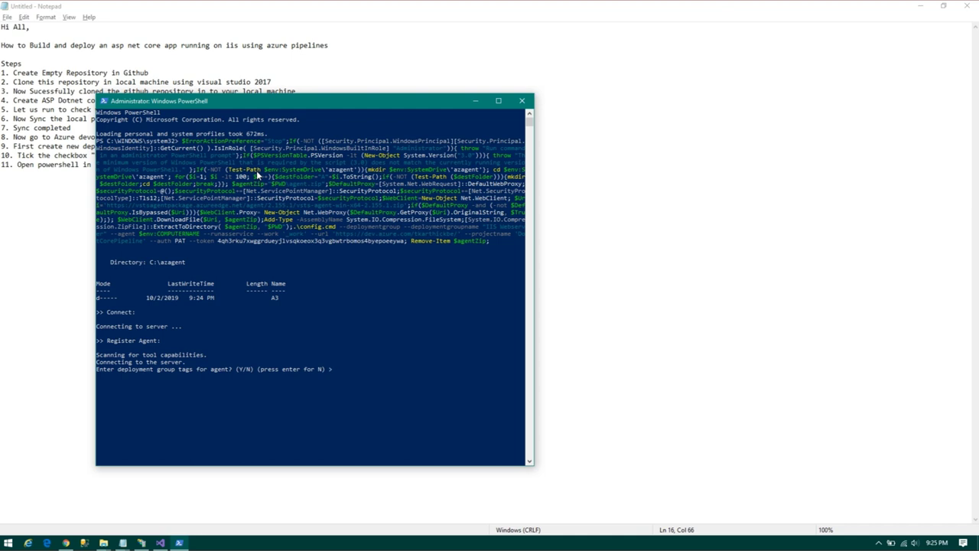
Answer n for deployment group tags and set NT AUTHORITY\SYSTEM as the service account
text(n)
key(Return)
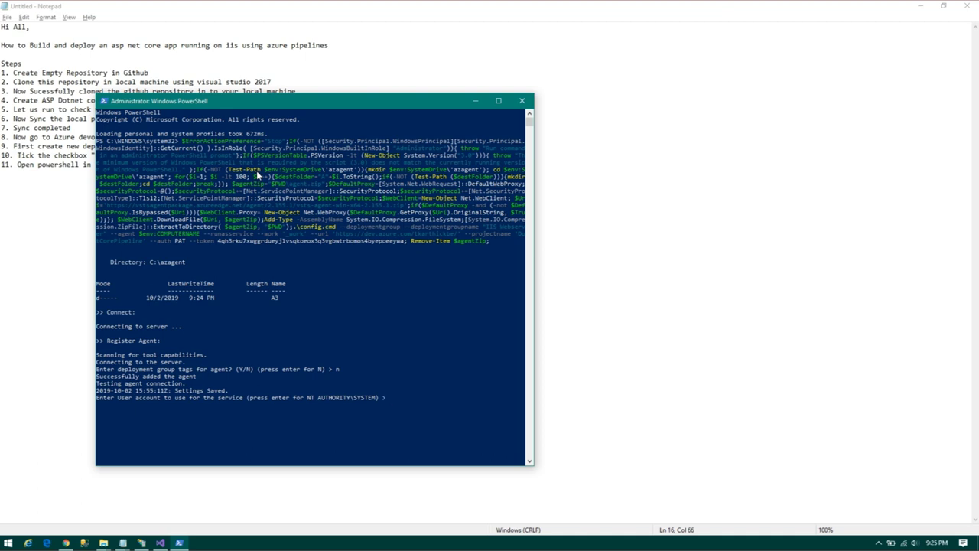
click(376, 398)
drag(375, 398, 310, 403)
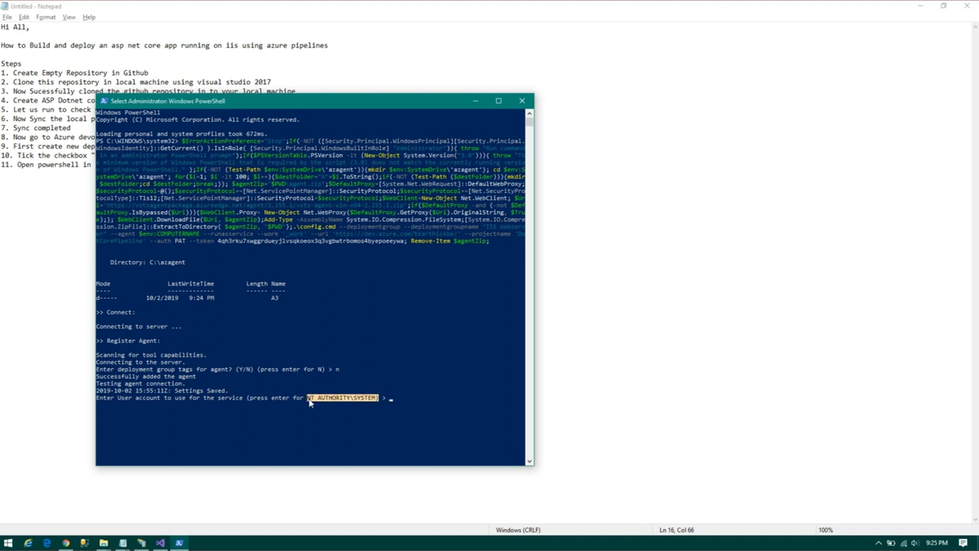
right_click(315, 401)
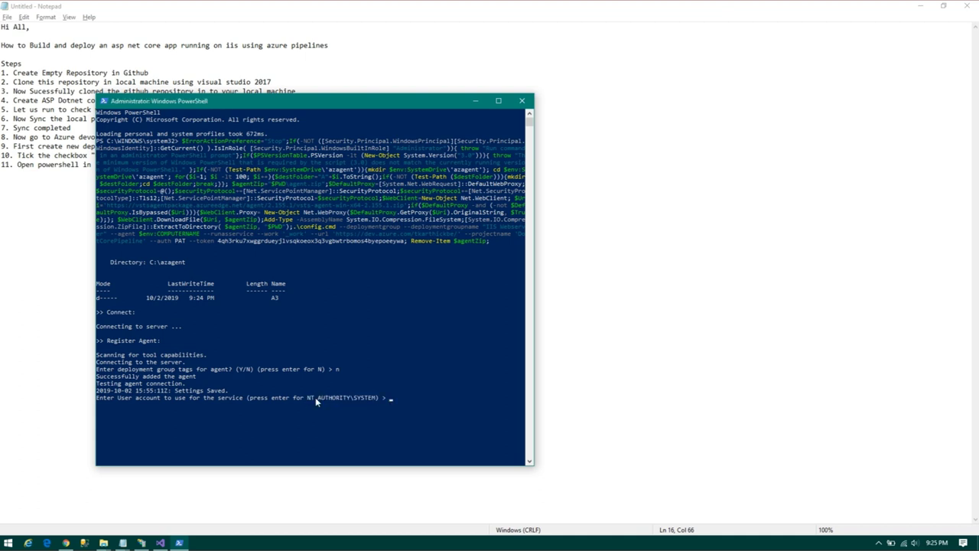
right_click(390, 398)
key(BackSpace)
key(Return)
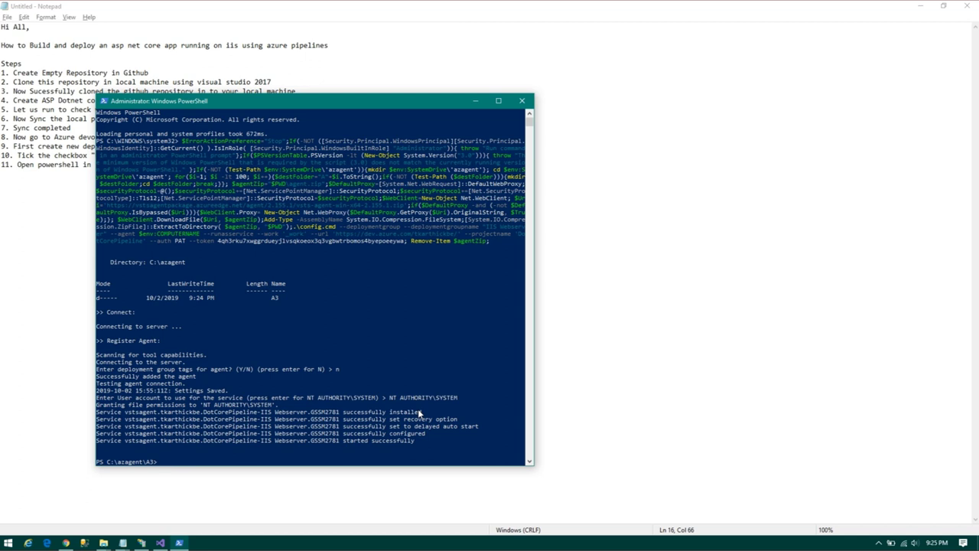
Add step 12 to the notes: 'Now the machine is pared with azure'
key(alt+Tab)
key(Return)
text(12. Now the machine is pared with azure)
Note step 13 'Let us create a new build process', check the online target, then open Builds
key(Return)
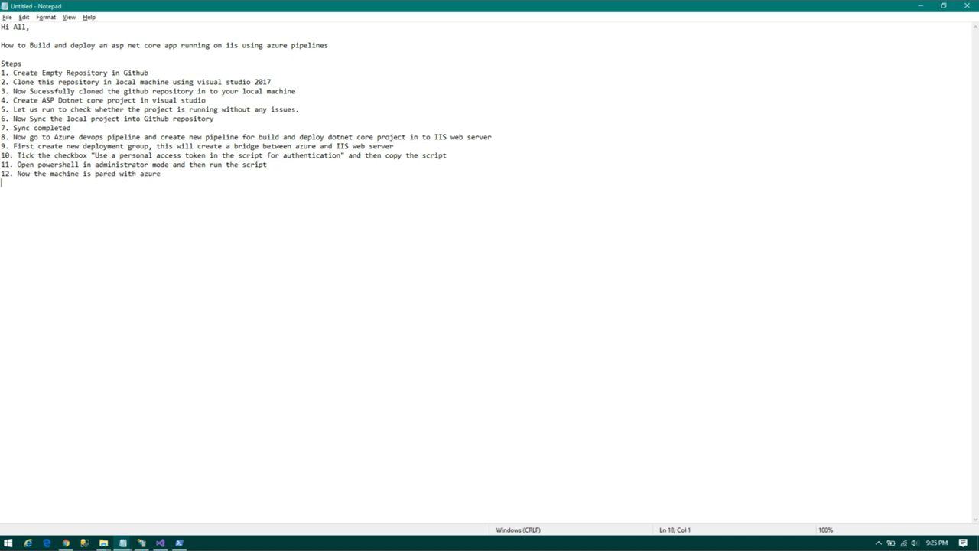
text(13. Let )
text(us create)
text( a new build process)
key(alt+Tab)
key(alt+Tab)
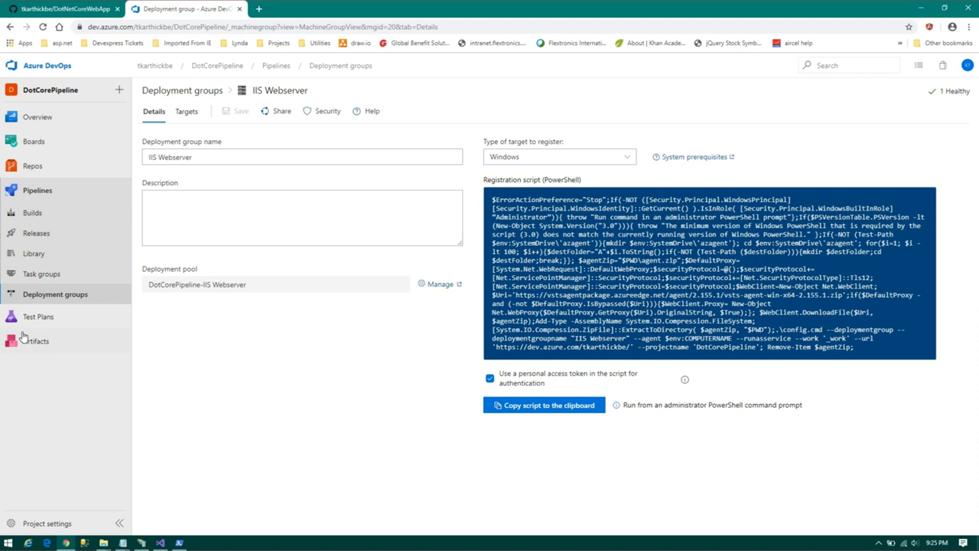
click(48, 299)
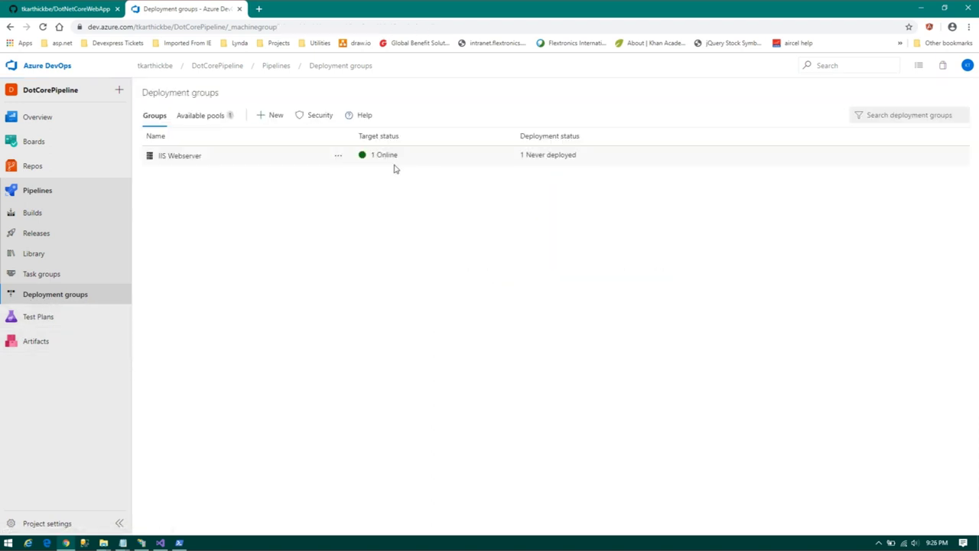
click(35, 214)
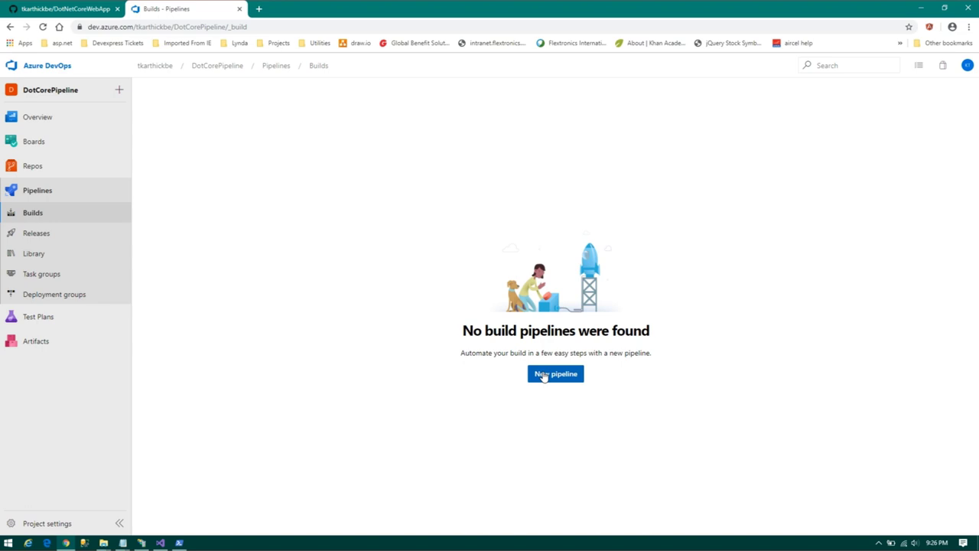
Create a new build pipeline using GitHub's DotNetCoreWebApp repository as the source
click(543, 374)
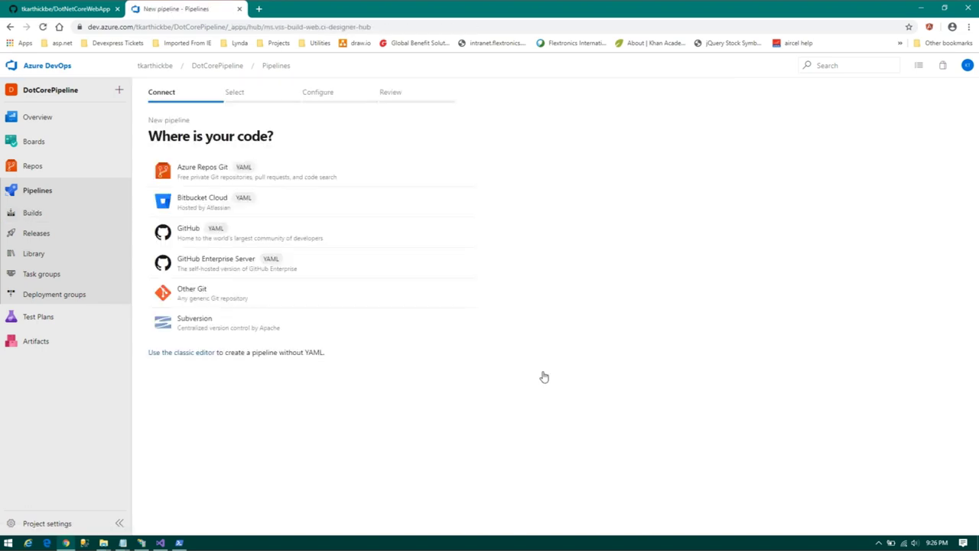
click(193, 236)
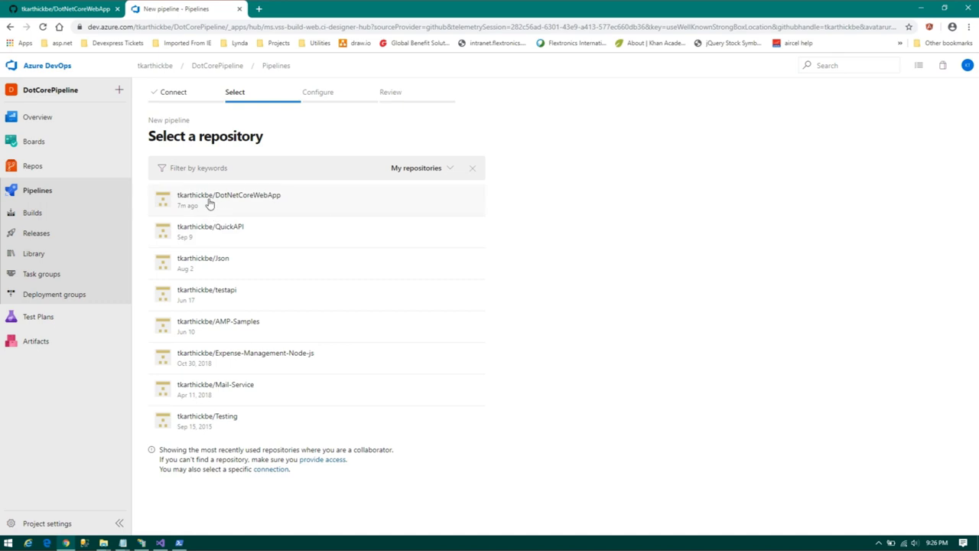
click(208, 202)
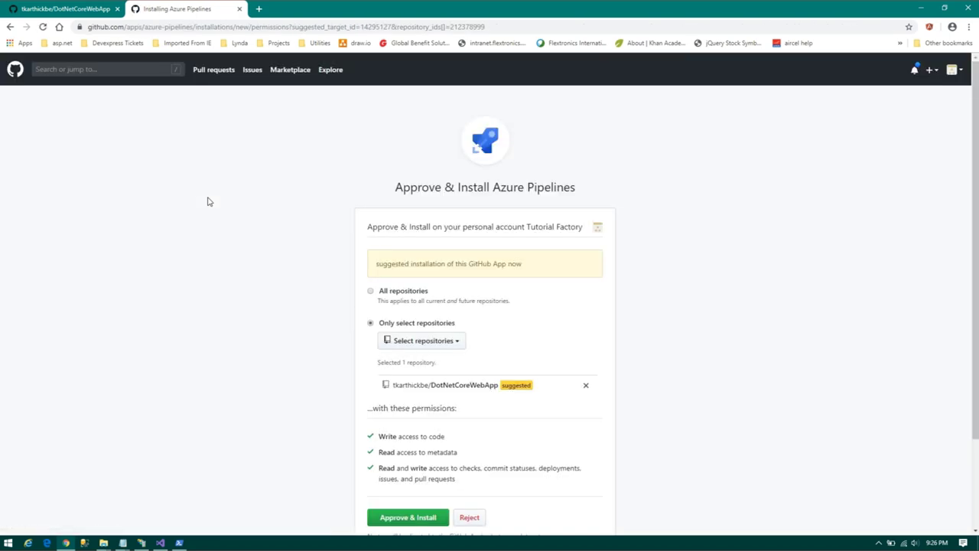
Restrict the Azure Pipelines installation to the DotNetCoreWebApp repository and approve it
scroll(564, 301, down, 1)
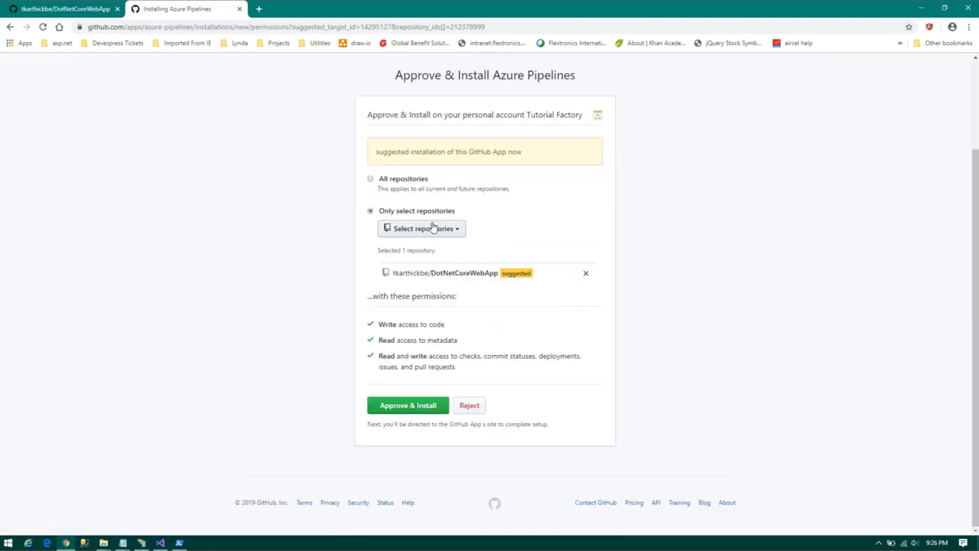
click(433, 227)
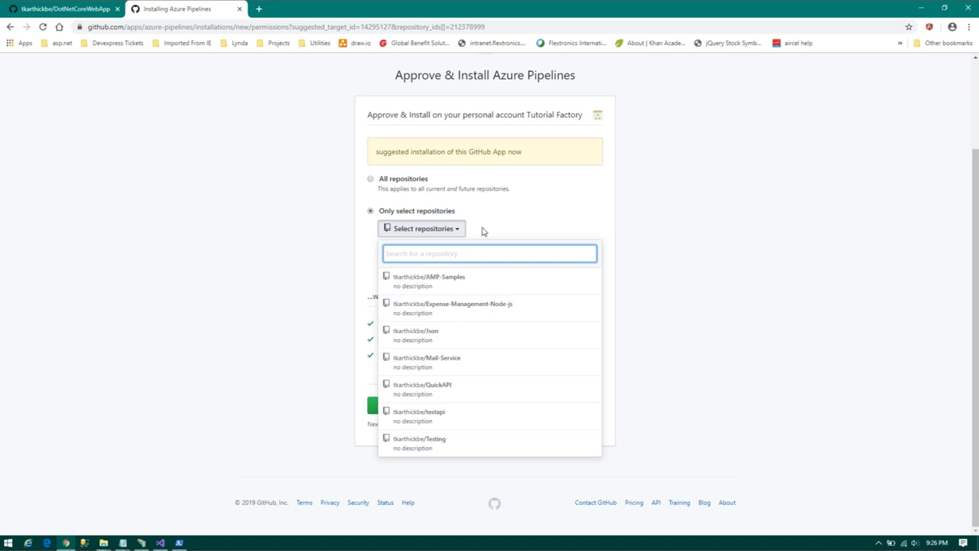
click(283, 249)
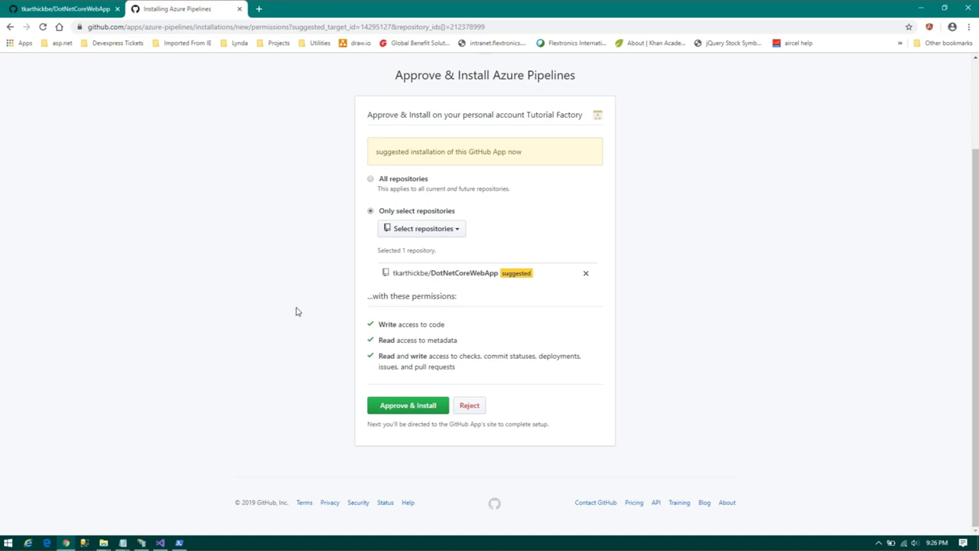
click(407, 411)
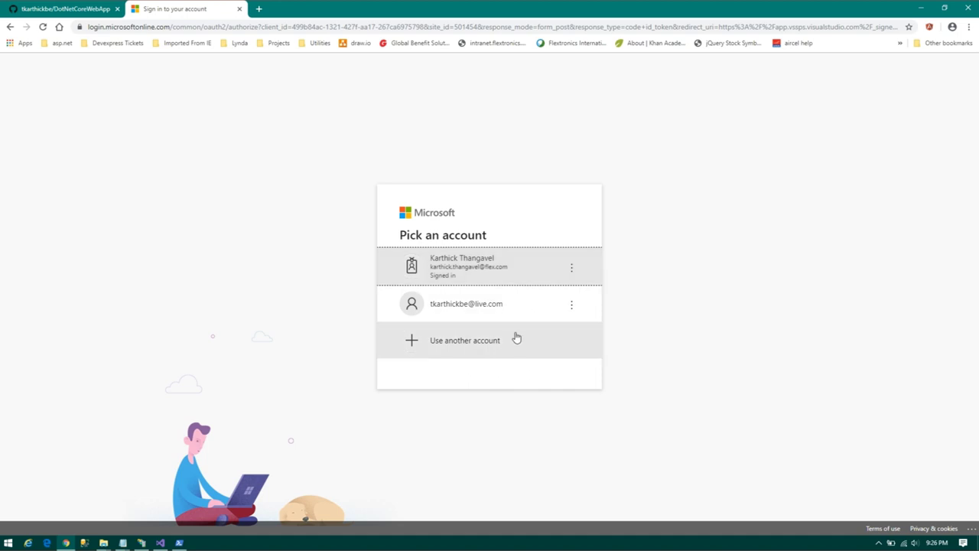
Sign out and forget the work account, then go back to the GitHub approval page
click(570, 269)
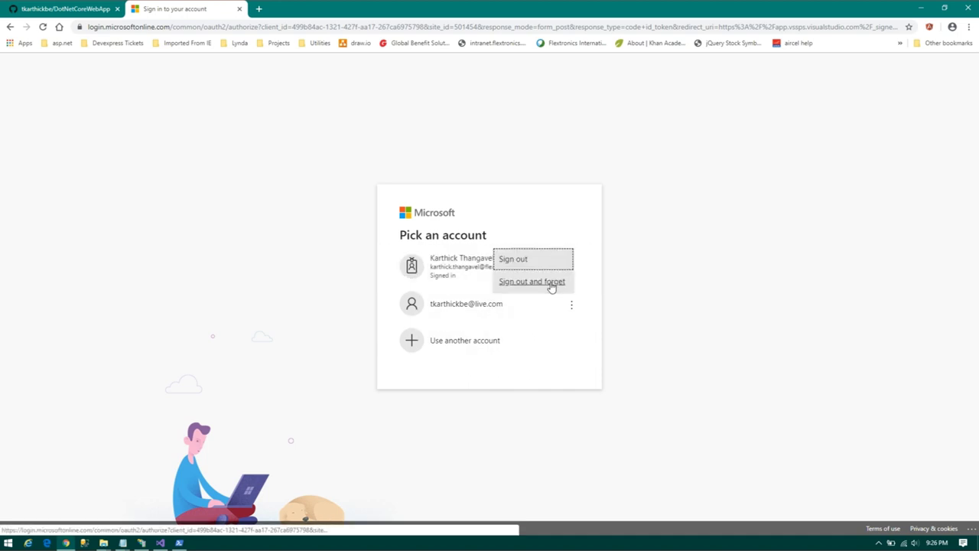
click(550, 285)
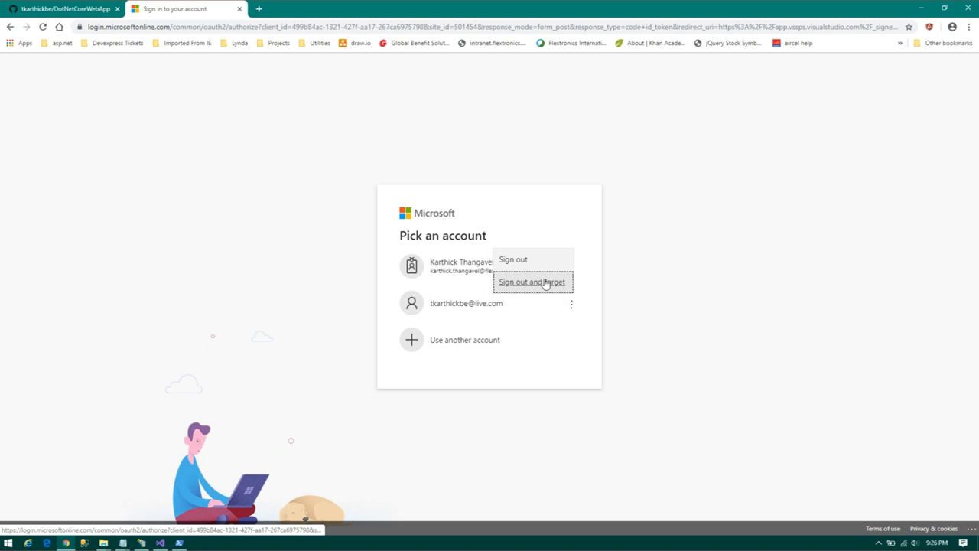
click(545, 284)
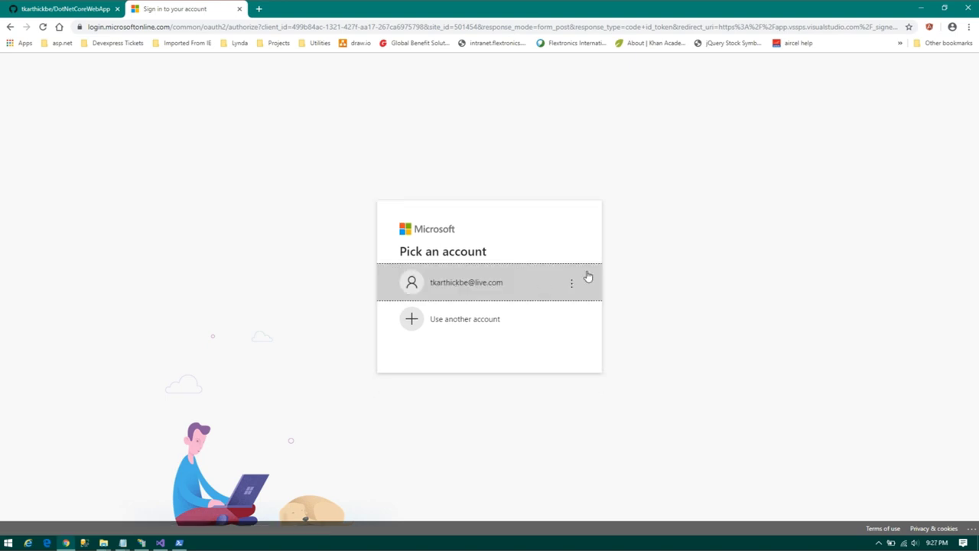
click(10, 28)
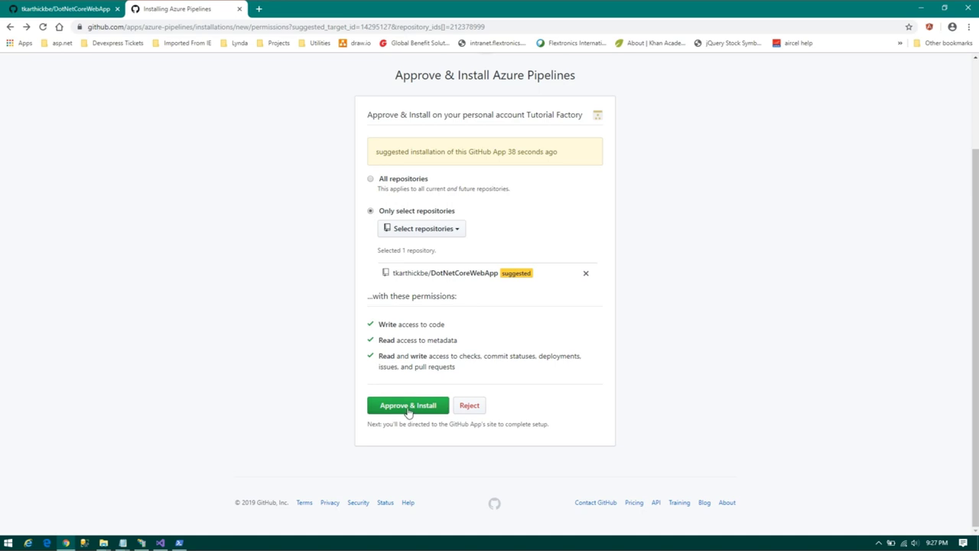
Approve the Azure Pipelines GitHub installation and continue with the remaining Microsoft account
click(409, 408)
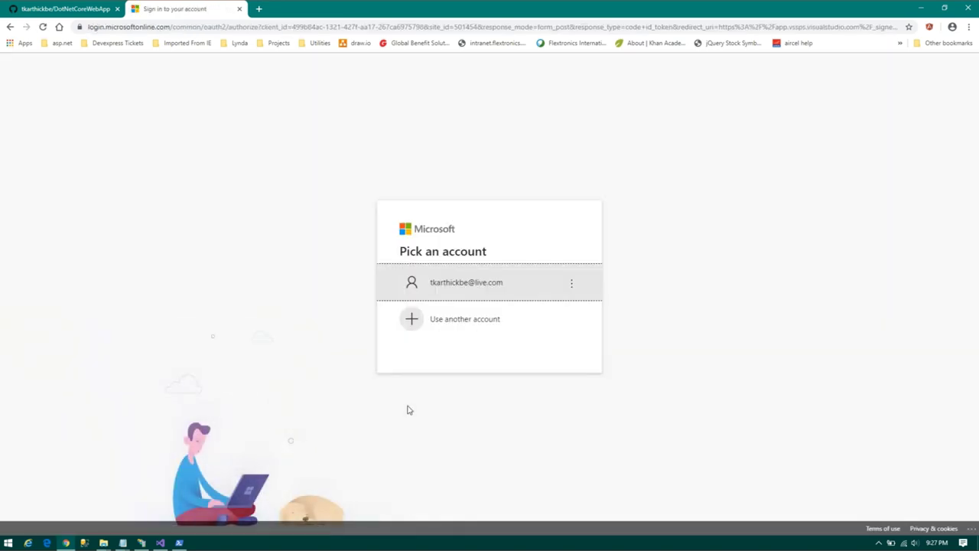
click(462, 284)
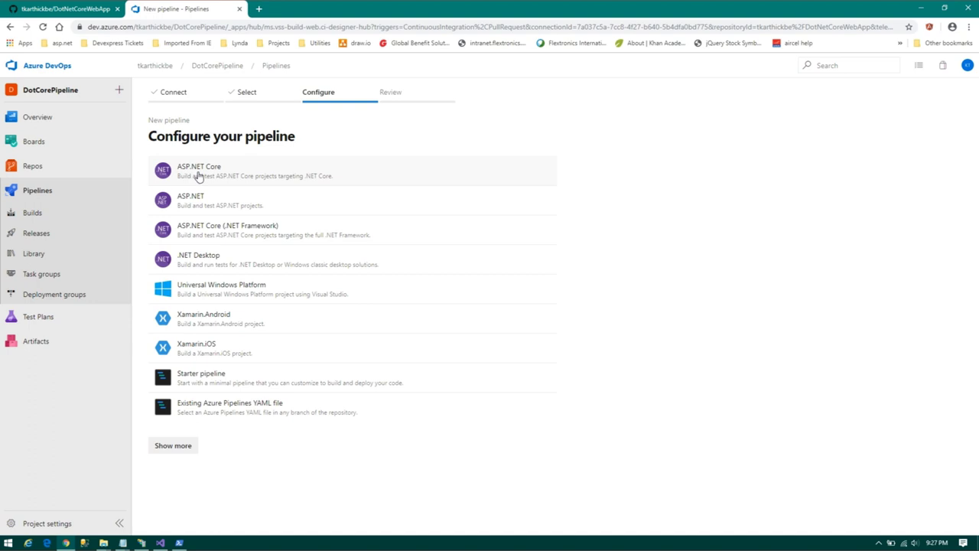
Choose the ASP.NET Core template, then note step 14 'Change the steps section in to following'
click(198, 175)
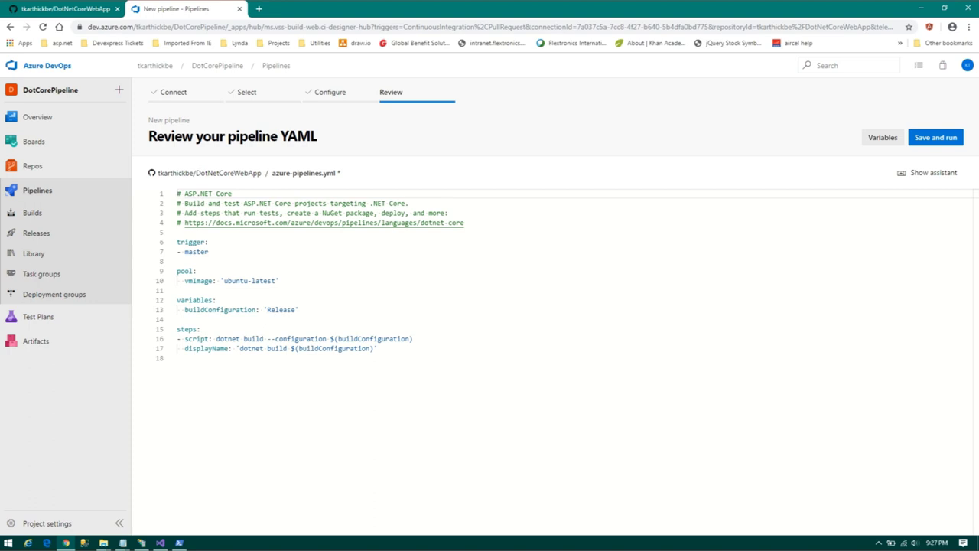
key(alt+Tab)
key(Return)
text(14.)
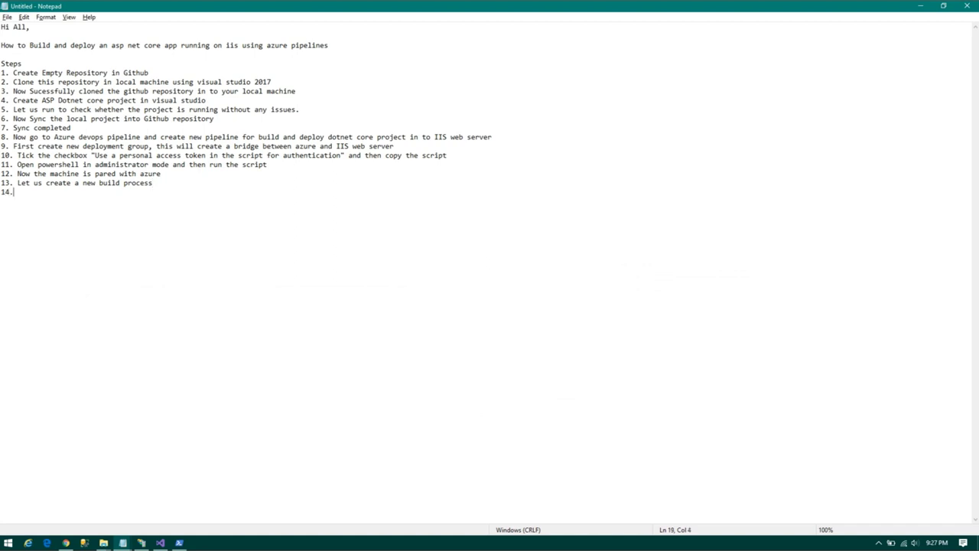
key(alt+Tab)
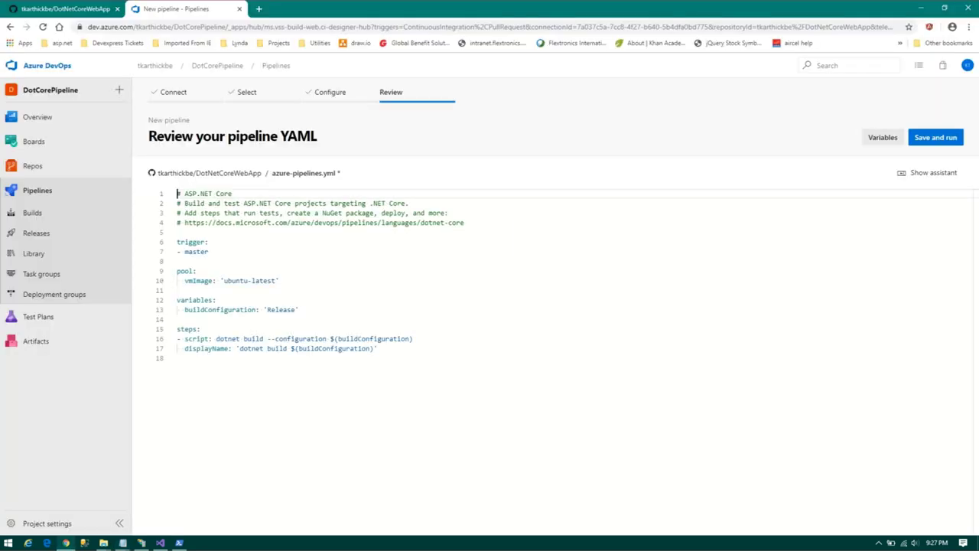
drag(272, 173, 338, 173)
key(alt+Tab)
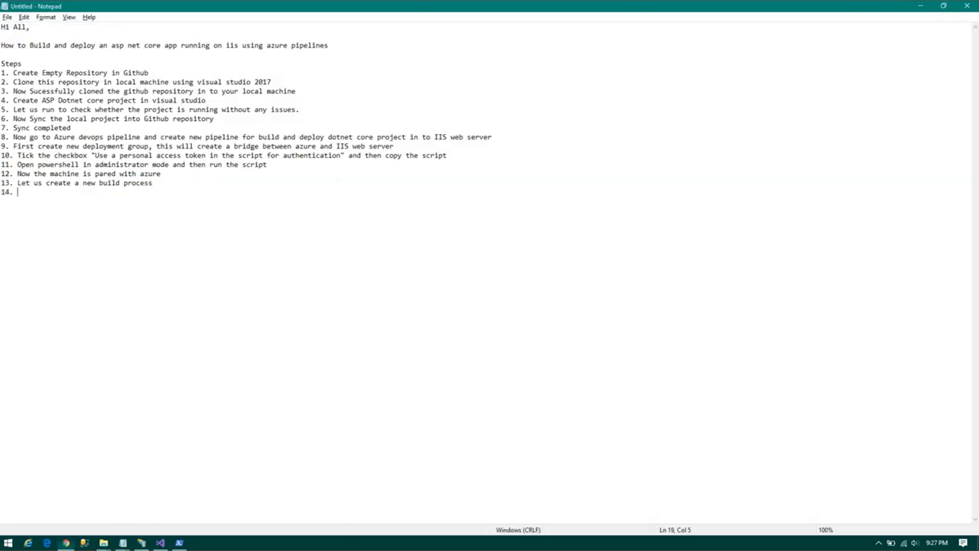
text(Change the steps )
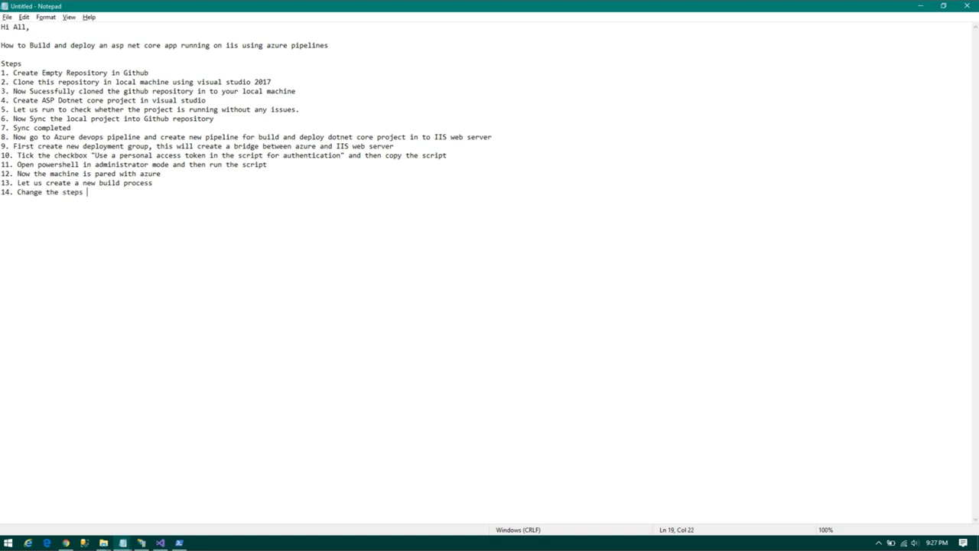
text(section )
text(in to)
text(follwo)
key(BackSpace)
key(BackSpace)
text(owing)
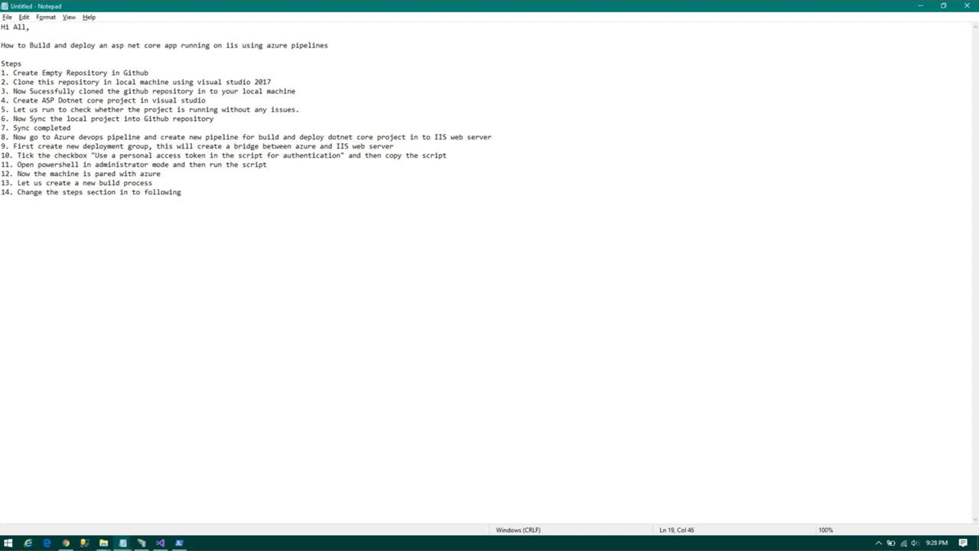
Copy the publish-task YAML snippet and paste it into the notes below step 14
key(alt+Tab)
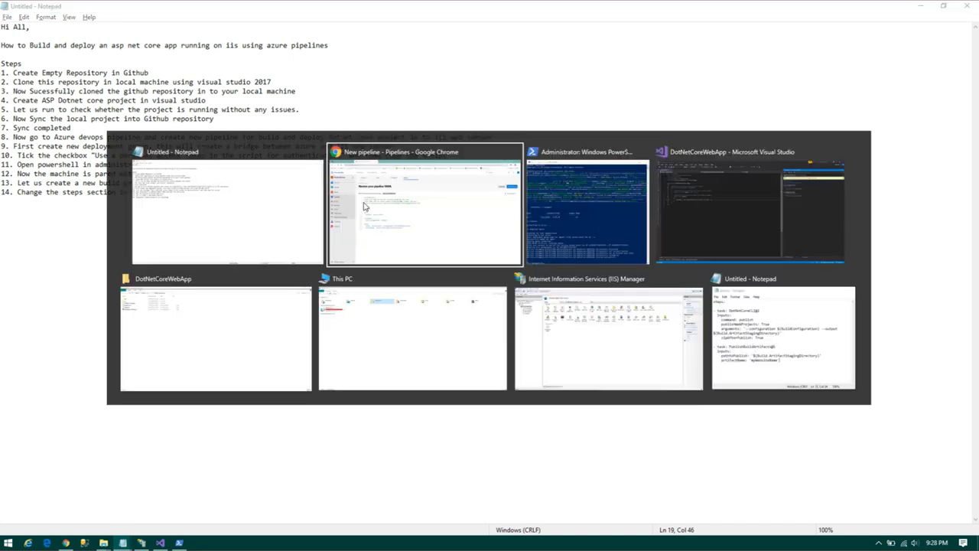
key(alt+Tab)
key(alt+Tab)
key(alt+Tab)
key(alt+Tab)
key(alt+Tab)
key(alt+Tab)
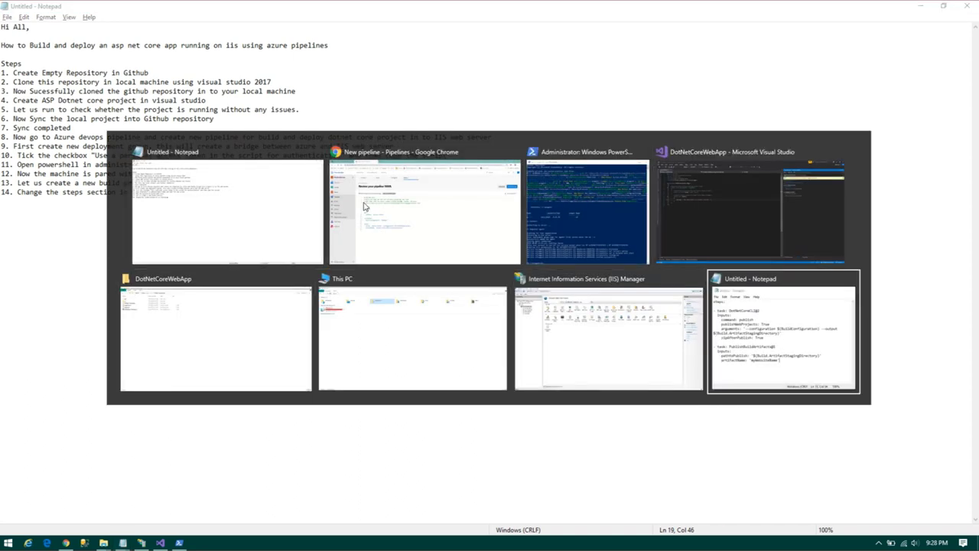
key(ctrl+a)
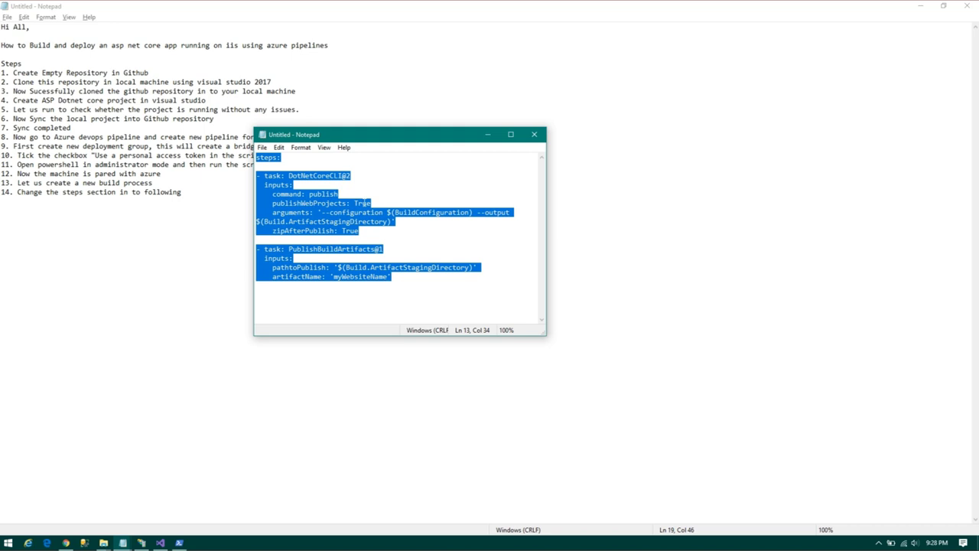
key(ctrl+c)
key(alt+Tab)
key(Return)
key(ctrl+v)
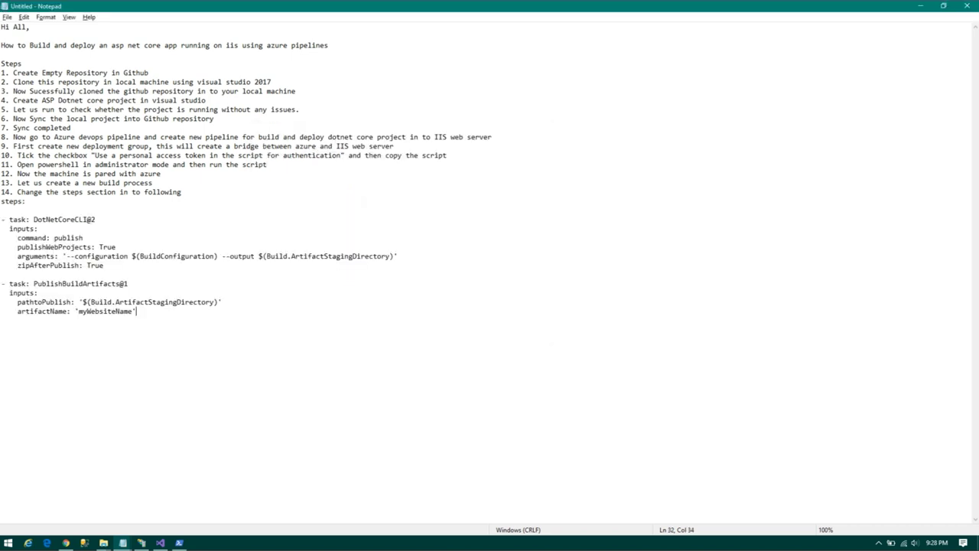
Replace the dotnet build steps in azure-pipelines.yml with the DotNetCoreCLI@2 and PublishBuildArtifacts@1 tasks
key(alt+Tab)
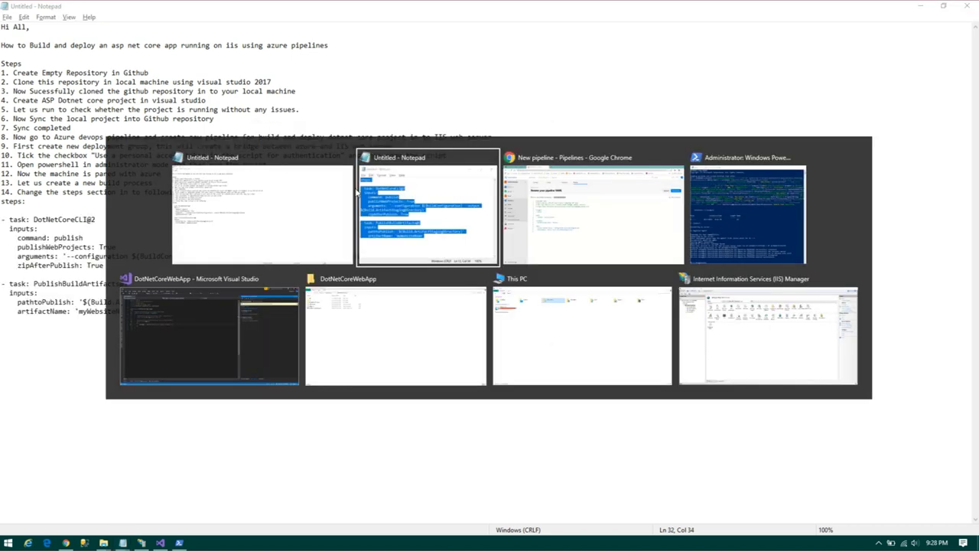
key(Tab)
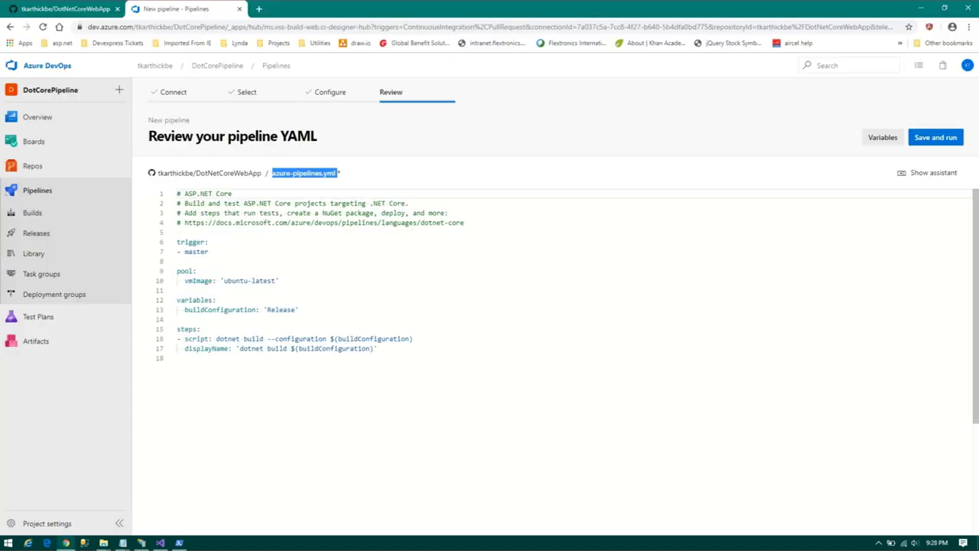
drag(379, 348, 174, 333)
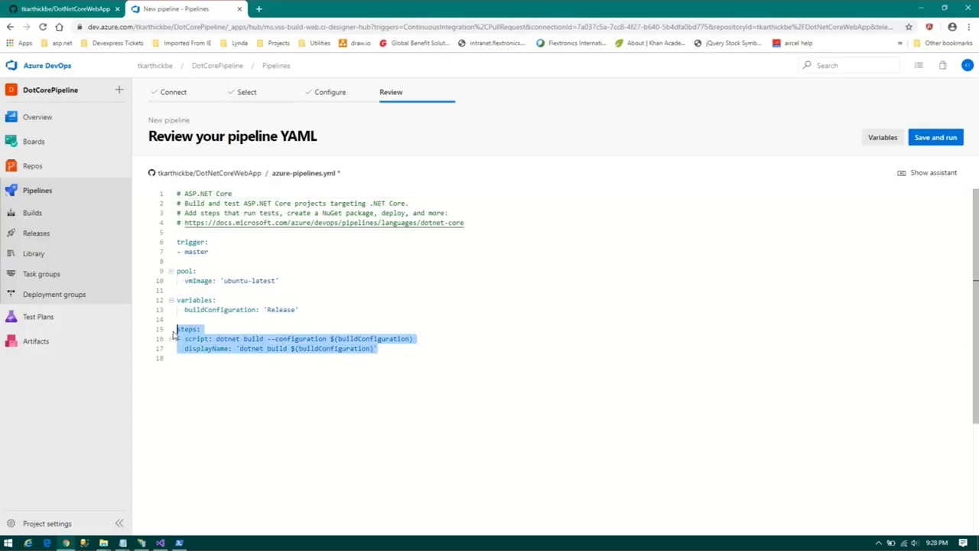
key(ctrl+v)
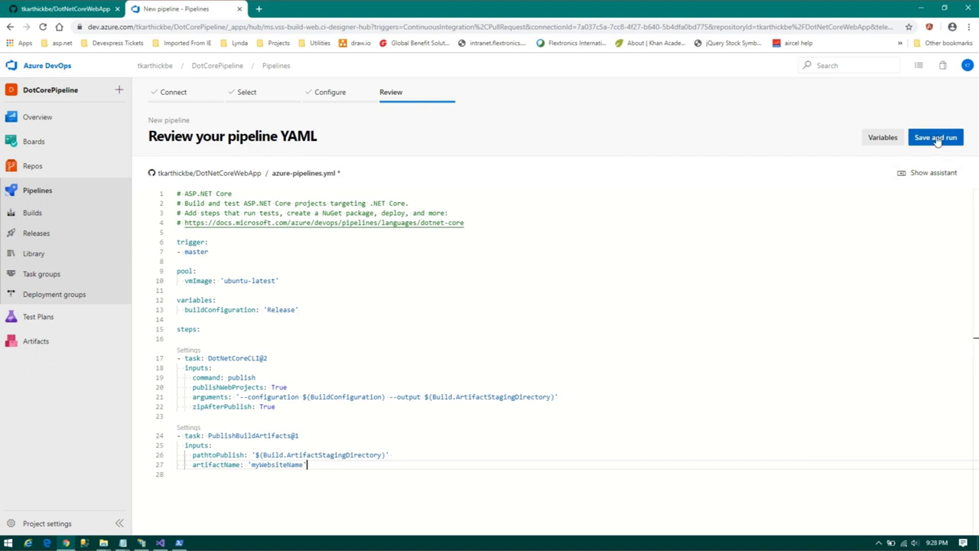
Commit azure-pipelines.yml directly to master and run it, producing build #20191002.1
click(937, 141)
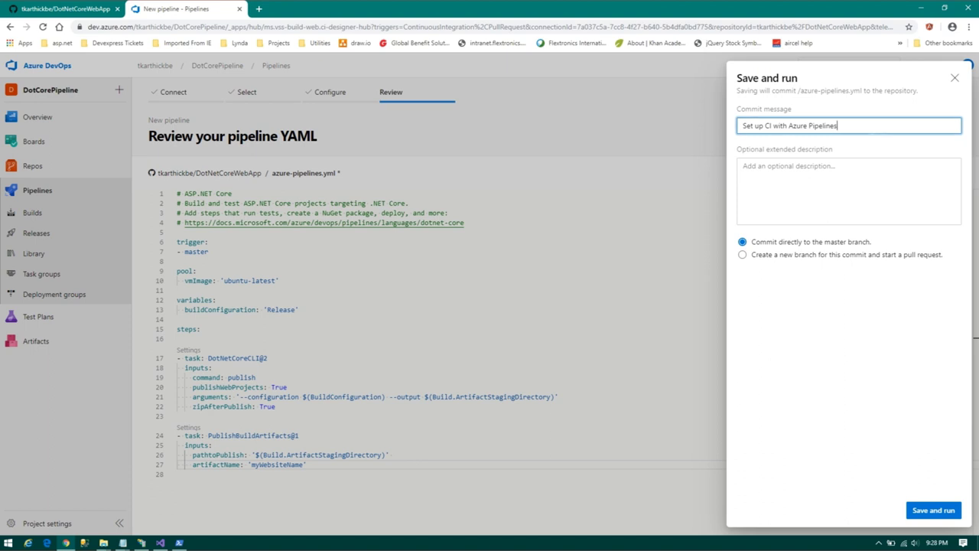
click(935, 511)
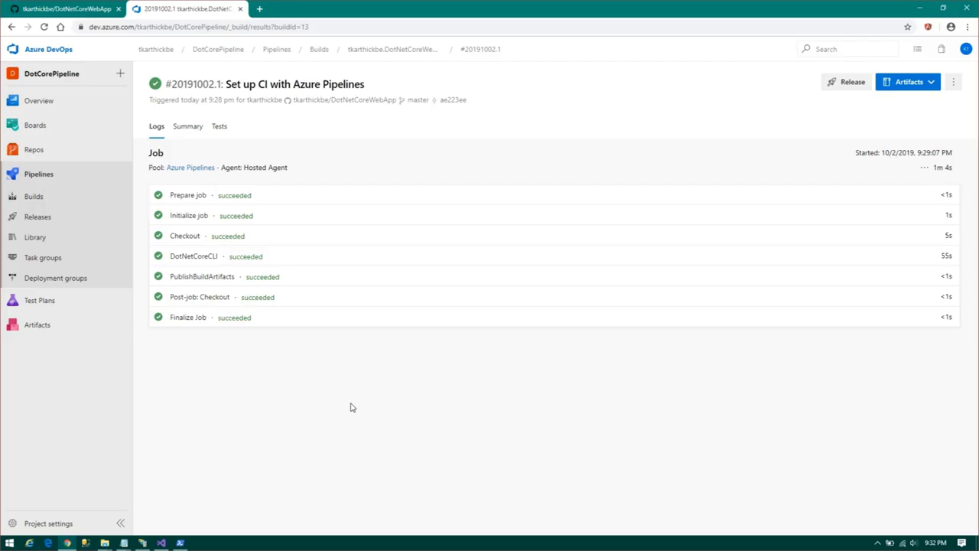
Add notes steps 15 'Now Build process completed' and 16 'Lets create release pipeline'
key(alt+Tab)
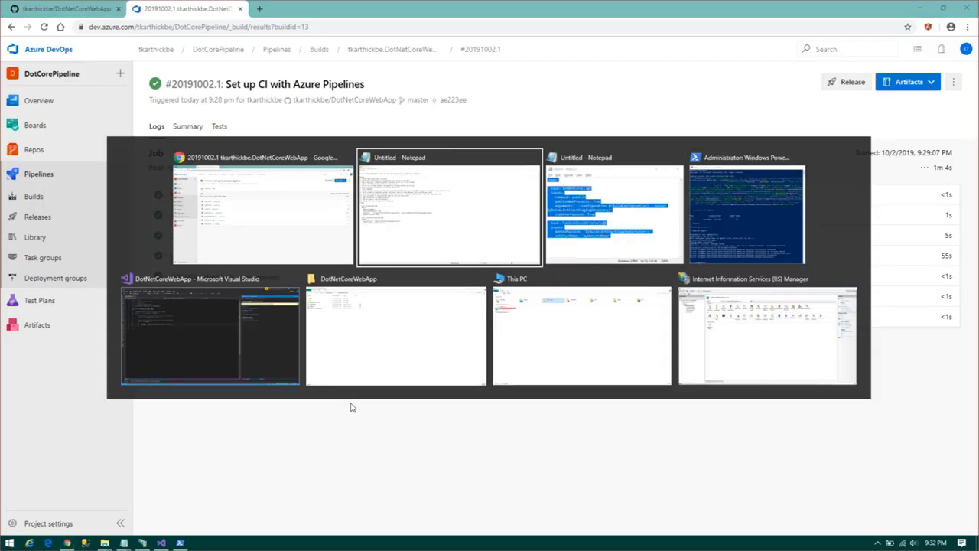
key(Return)
key(Return)
text(15. Now Build )
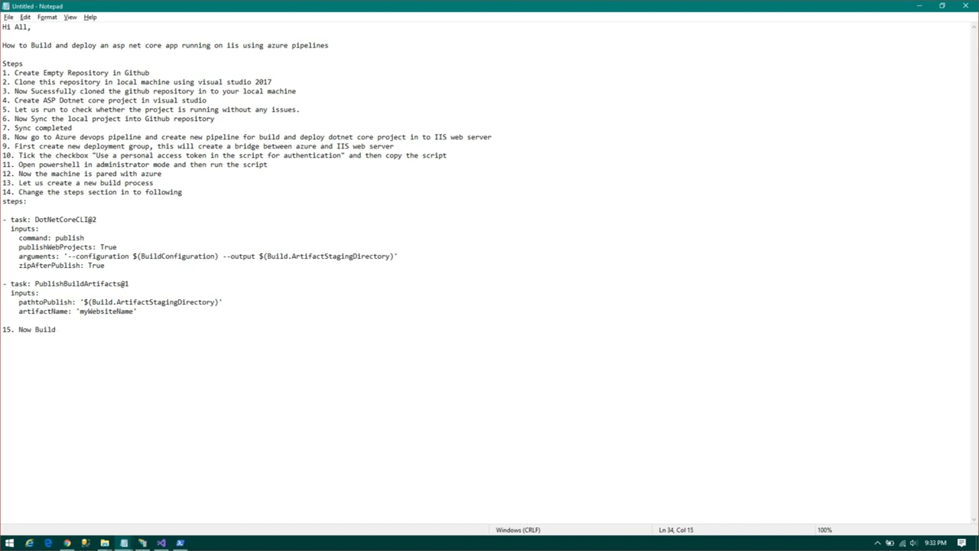
text(process )
text(completed, )
text(lets start re)
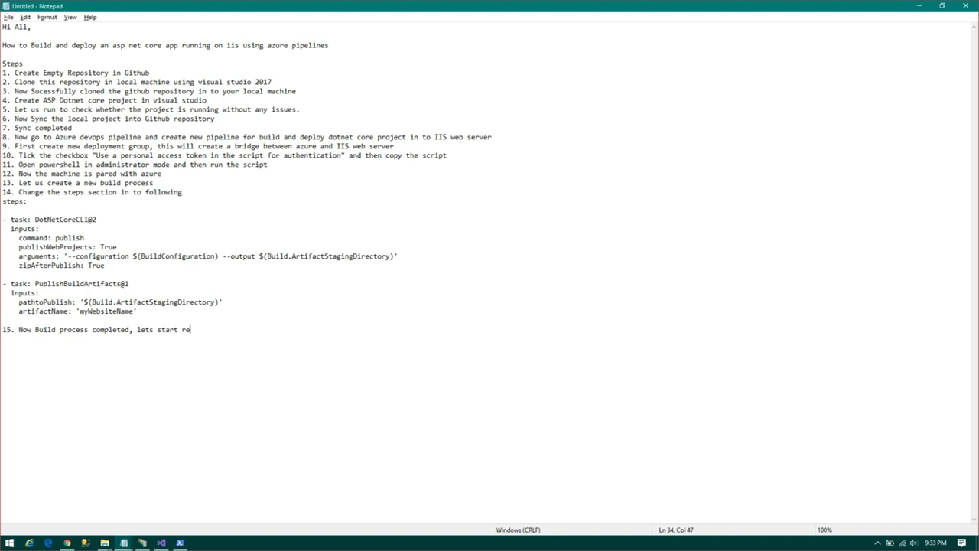
key(BackSpace)
key(BackSpace)
key(BackSpace)
key(BackSpace)
key(BackSpace)
key(BackSpace)
key(BackSpace)
key(BackSpace)
key(BackSpace)
key(BackSpace)
key(BackSpace)
key(Return)
text(16. )
text(Lets)
key(BackSpace)
key(BackSpace)
key(BackSpace)
text(s)
key(BackSpace)
text(ets c)
text(reat)
key(BackSpace)
key(BackSpace)
key(BackSpace)
text(reate )
text(release )
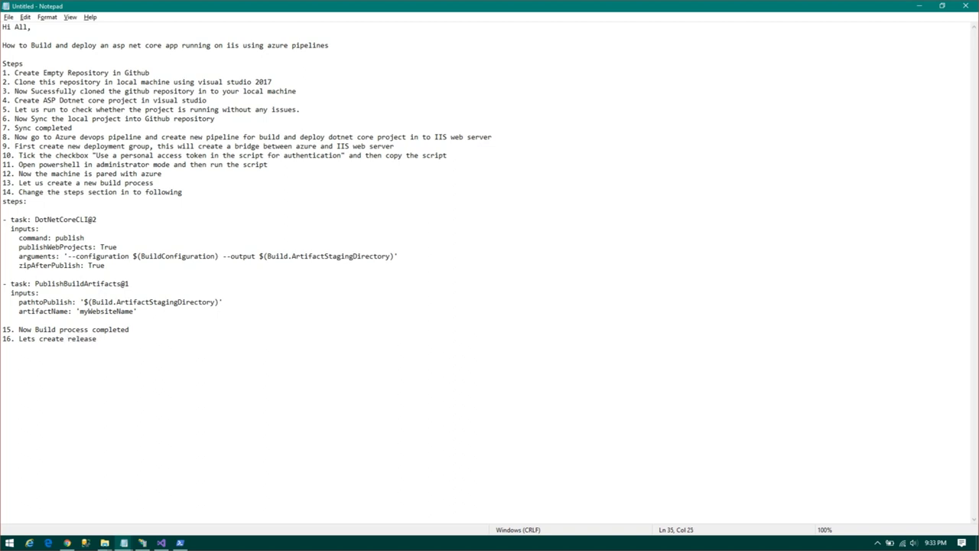
text(pipeline)
key(alt+Tab)
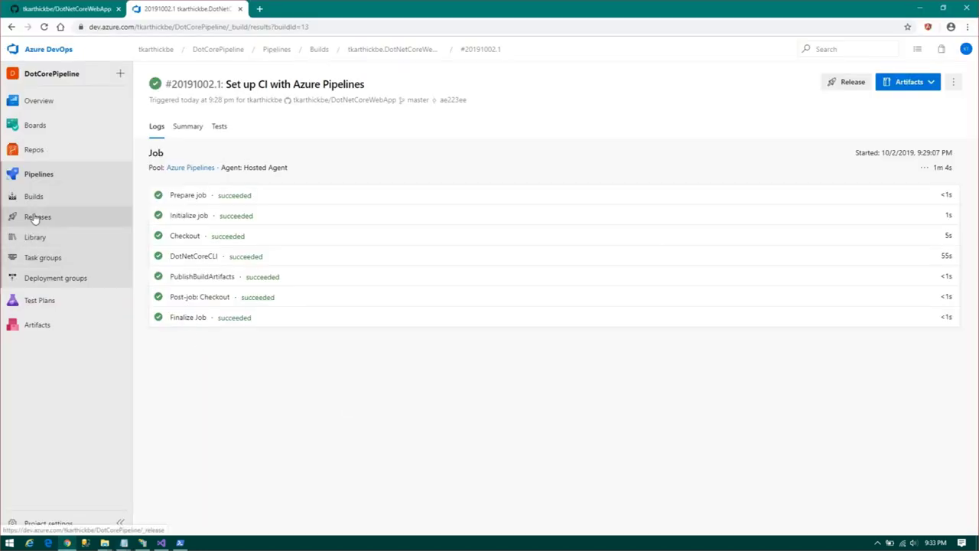
Under Releases, create a new pipeline using the 'IIS website deployment' template
click(35, 217)
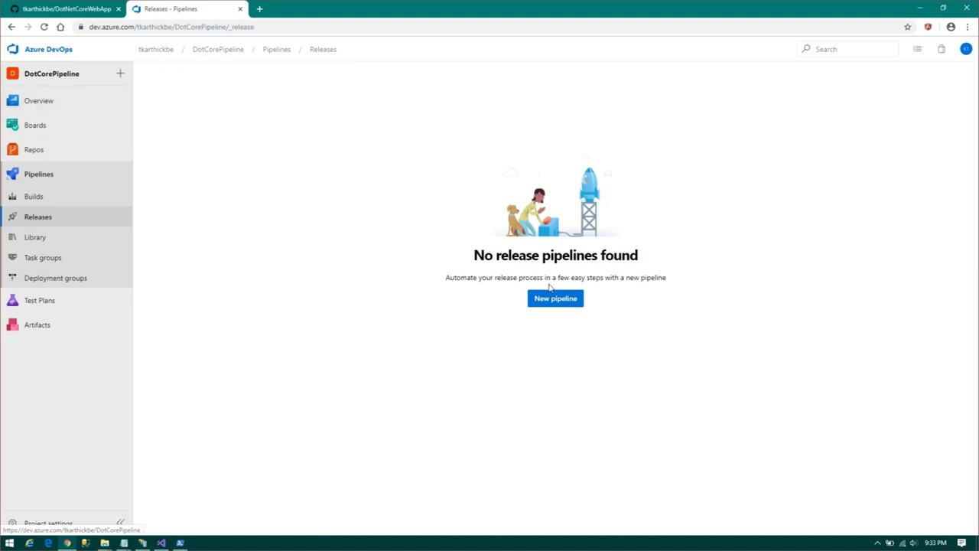
click(555, 302)
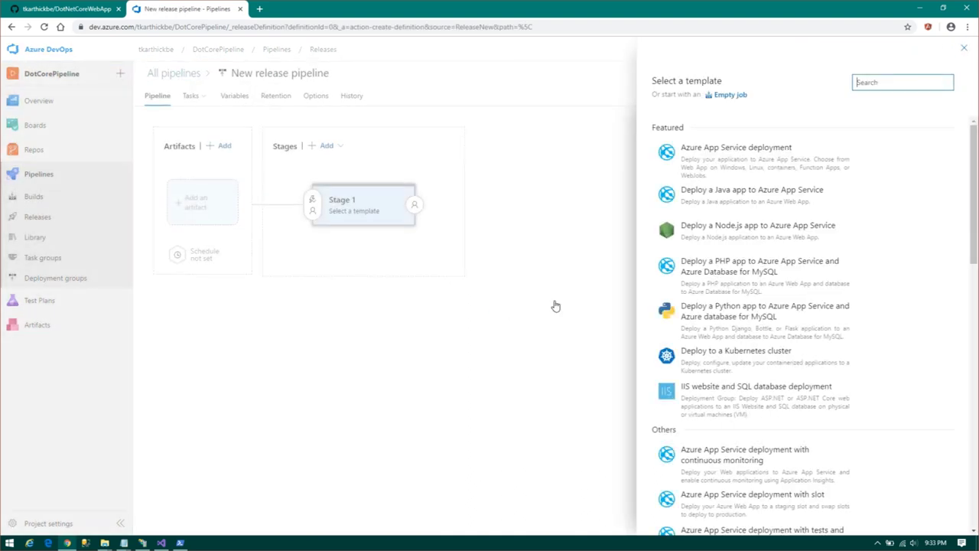
mouse_move(853, 392)
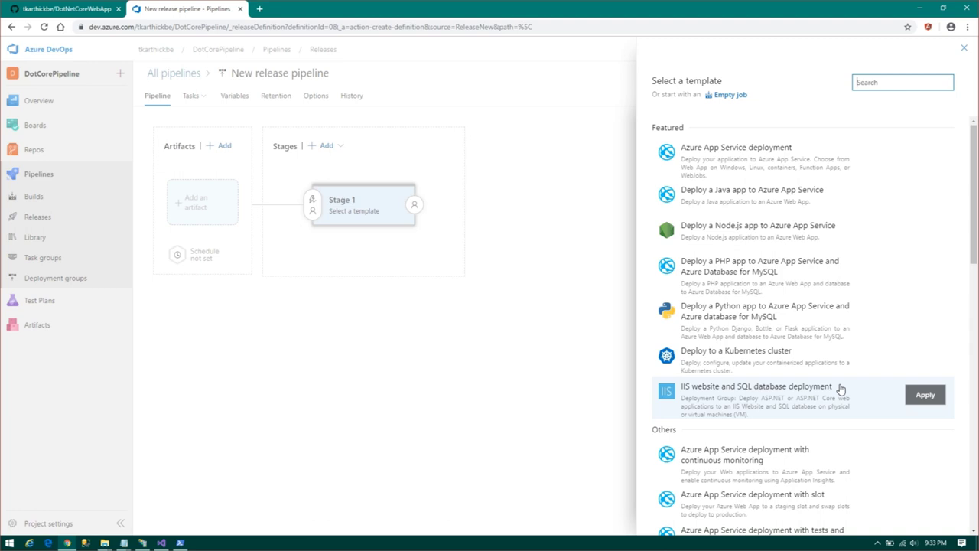
scroll(840, 390, down, 5)
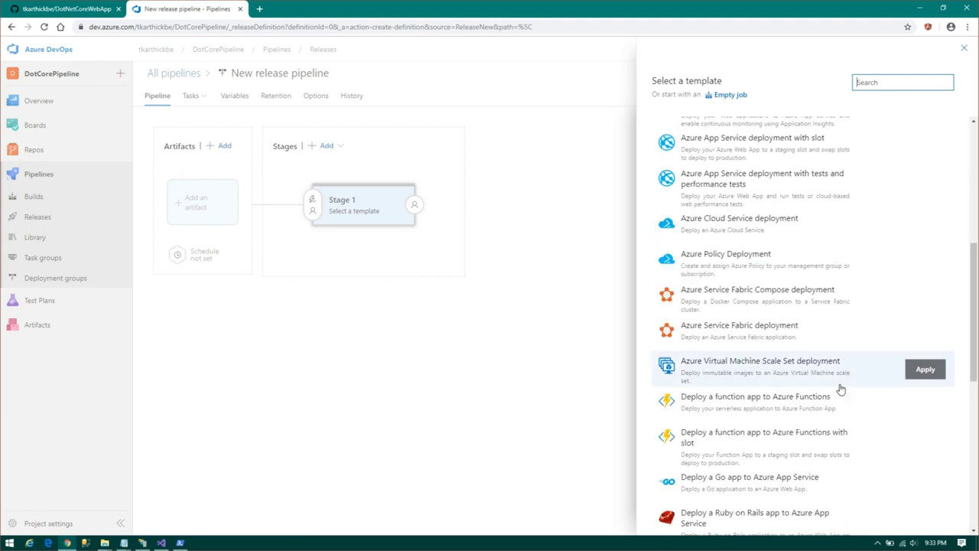
scroll(839, 390, down, 6)
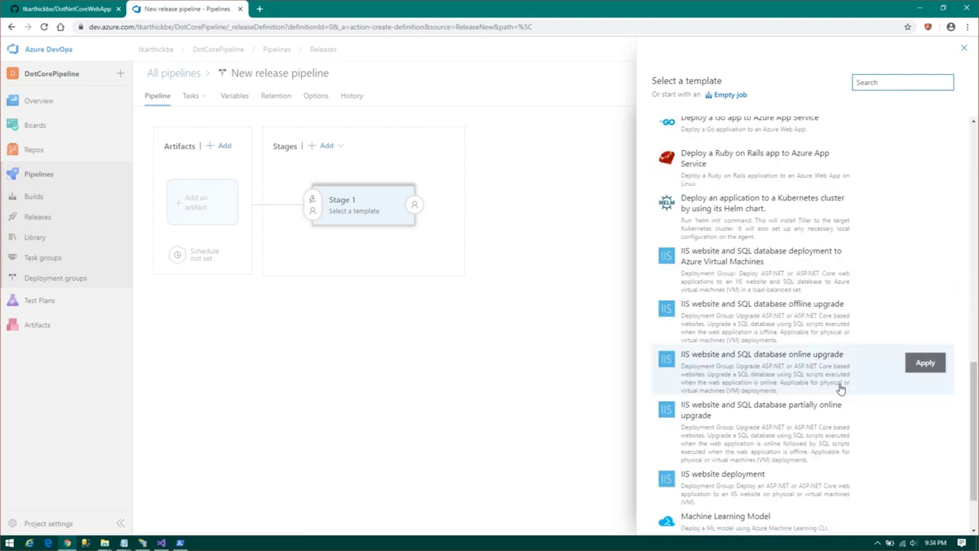
mouse_move(695, 416)
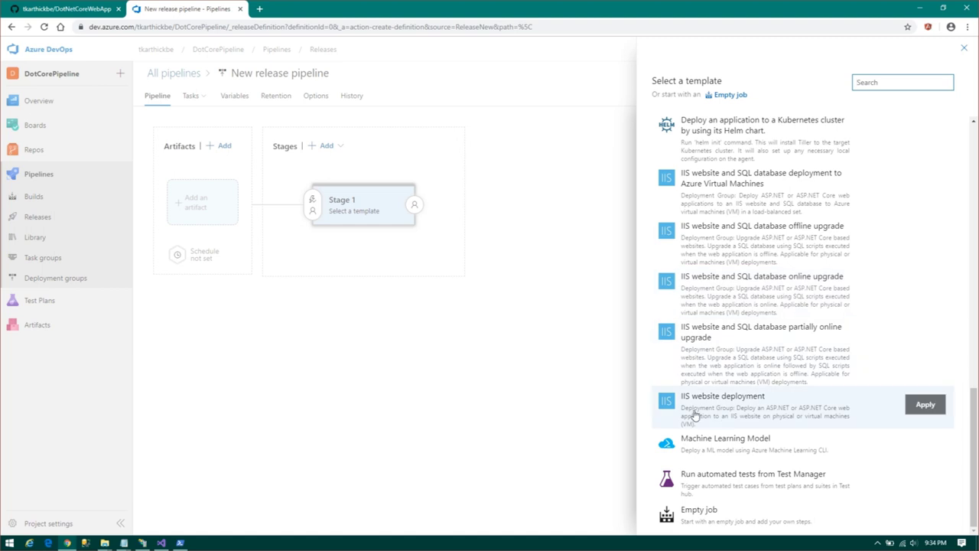
click(923, 408)
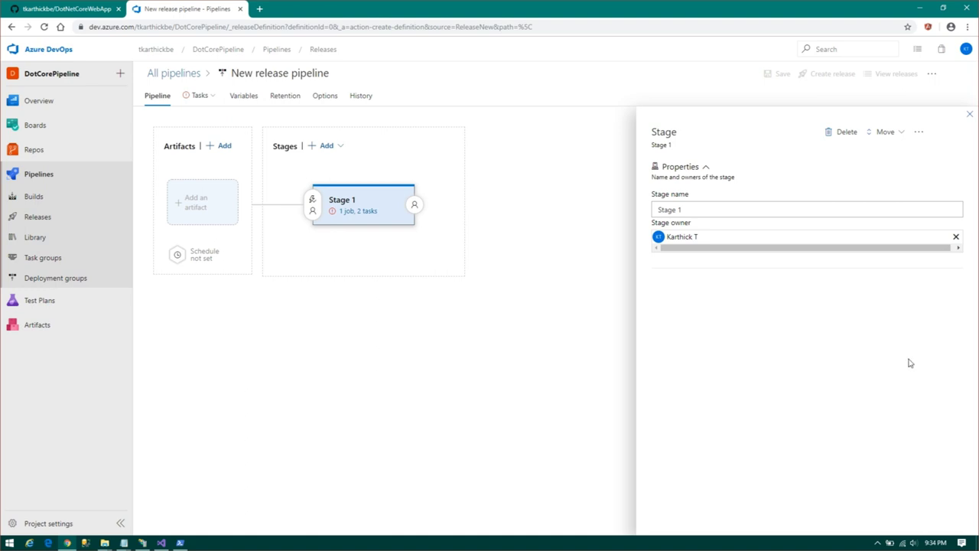
Add the DotNetCoreWebApp build pipeline, latest version, as the release artifact
click(205, 207)
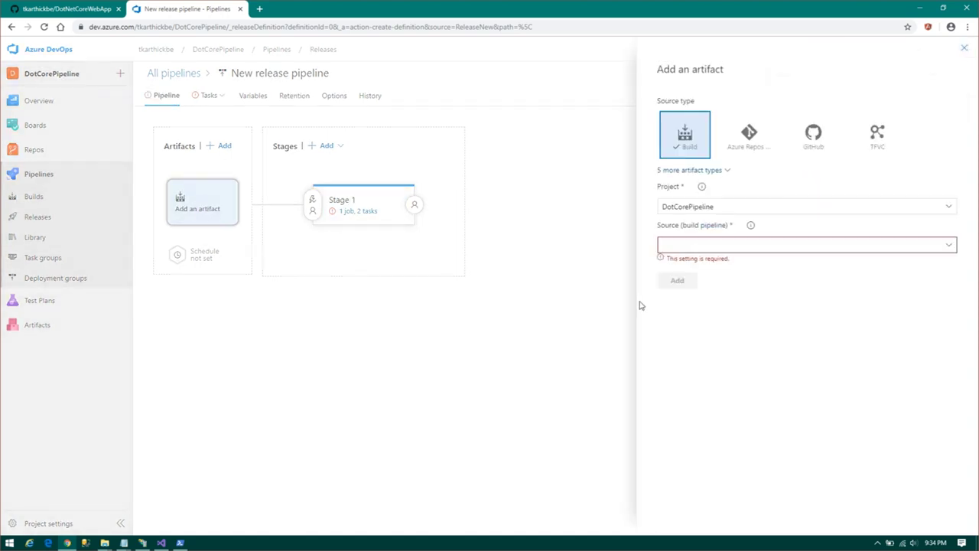
click(948, 248)
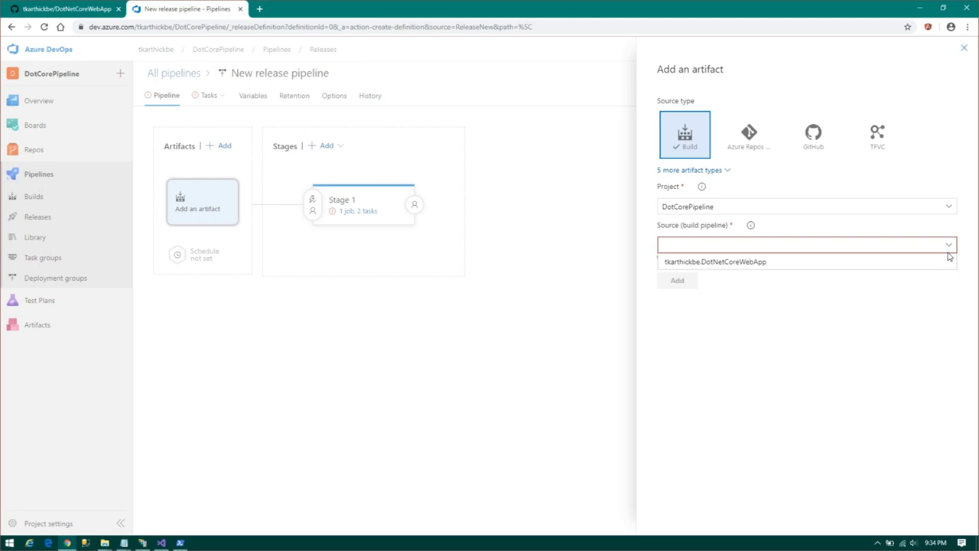
click(795, 263)
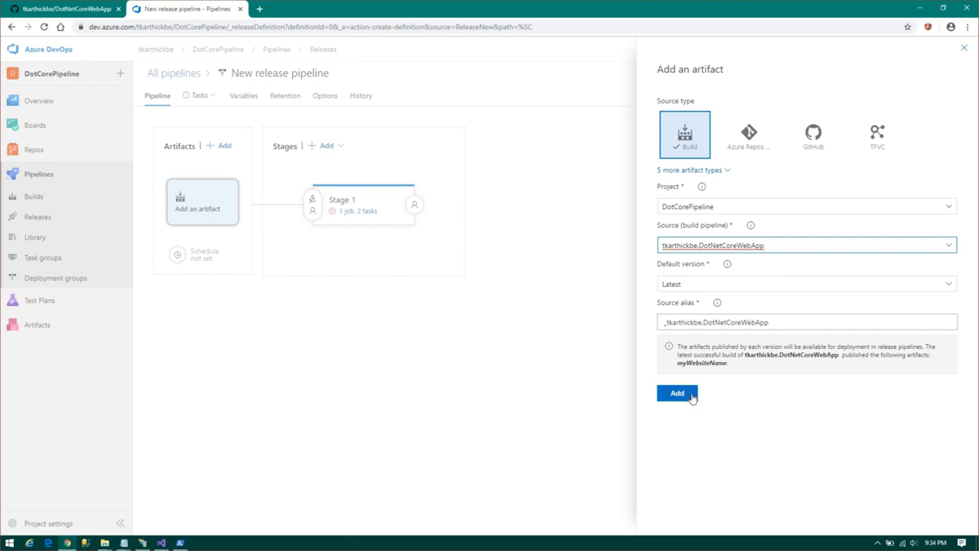
click(677, 398)
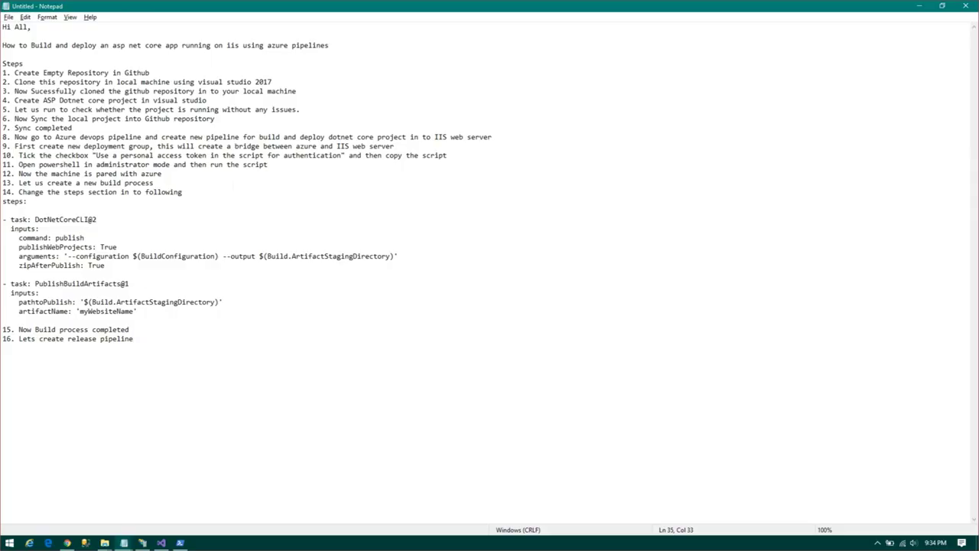
Add notes step 17 reminding to enable the trigger to release the build
text(17. Dont forgot to enable trigger )
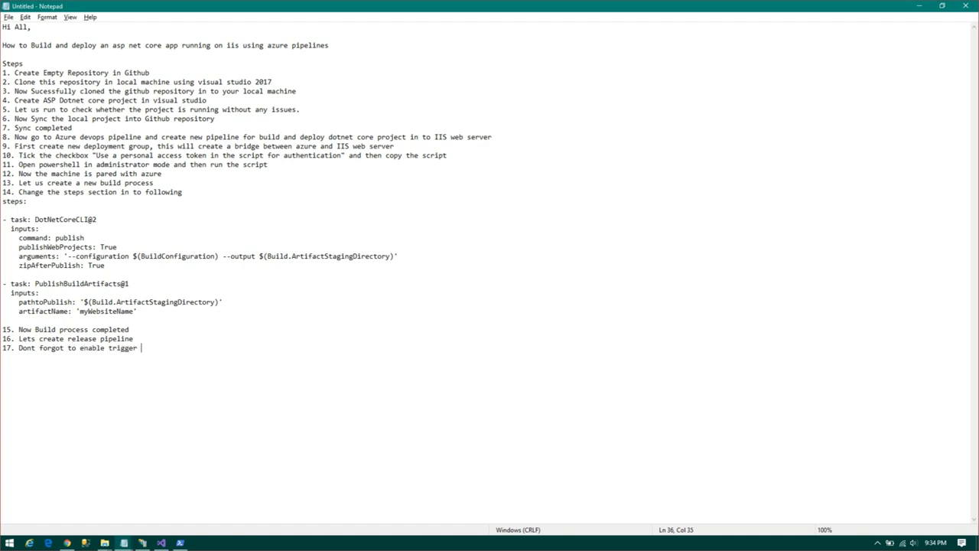
text(for)
key(BackSpace)
key(BackSpace)
key(BackSpace)
text(to )
text(release the )
text(build)
Enable the artifact's continuous deployment trigger and go to Stage 1's tasks
key(alt+Tab)
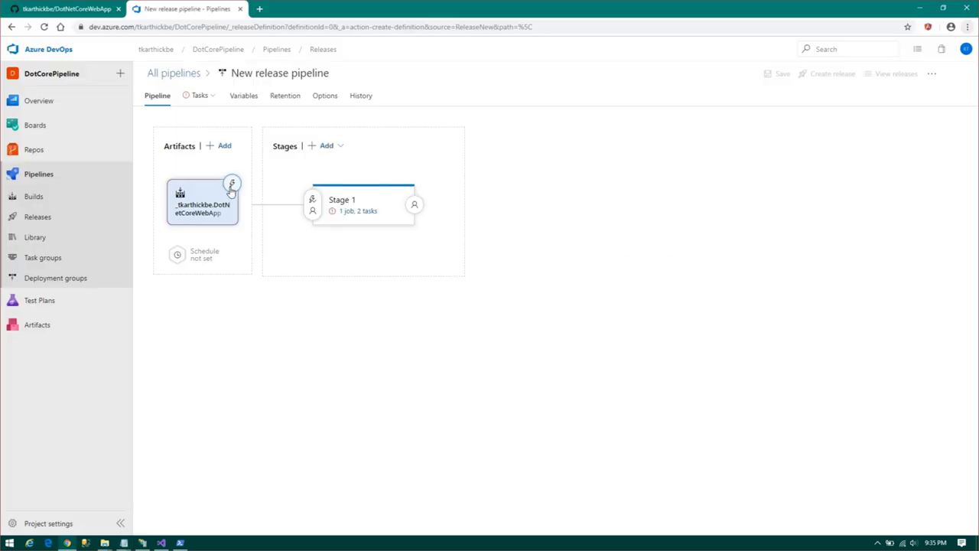
click(232, 185)
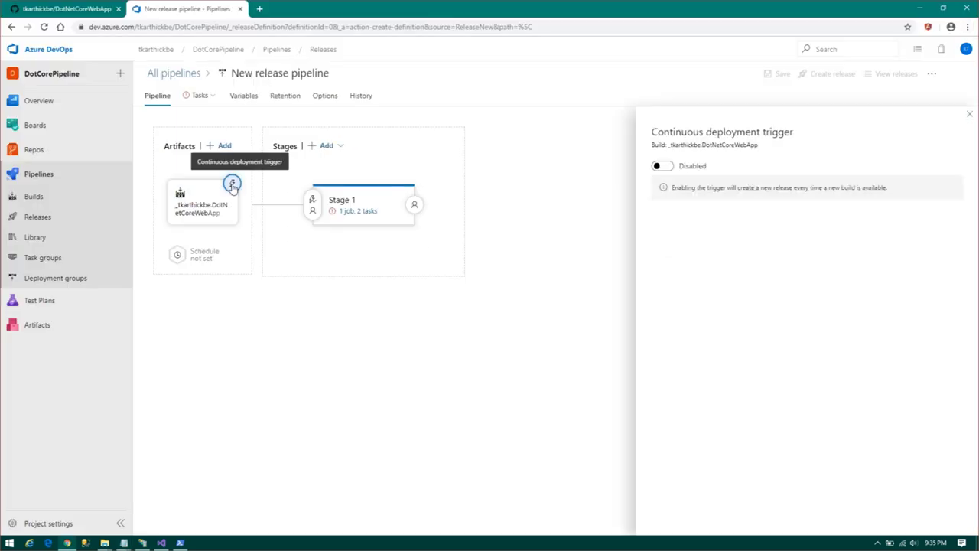
click(658, 167)
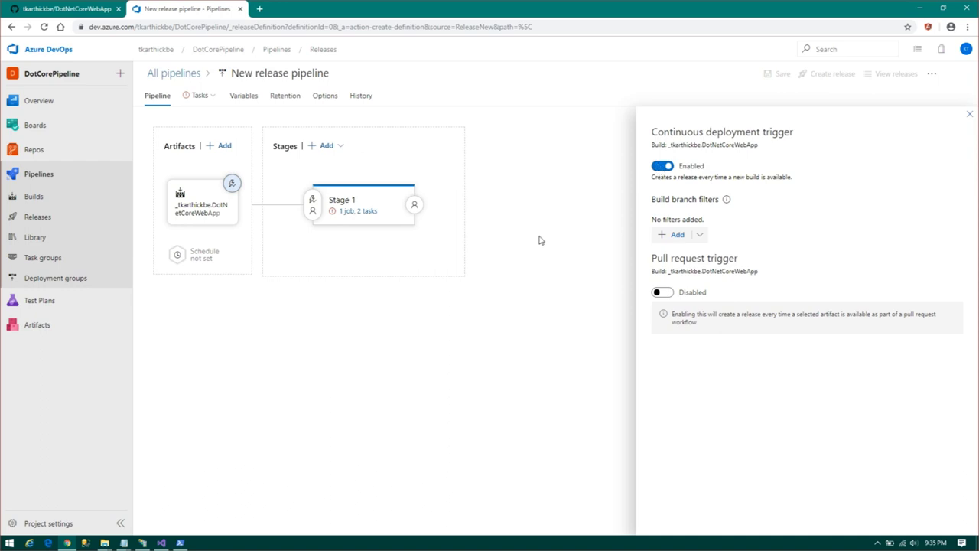
click(356, 214)
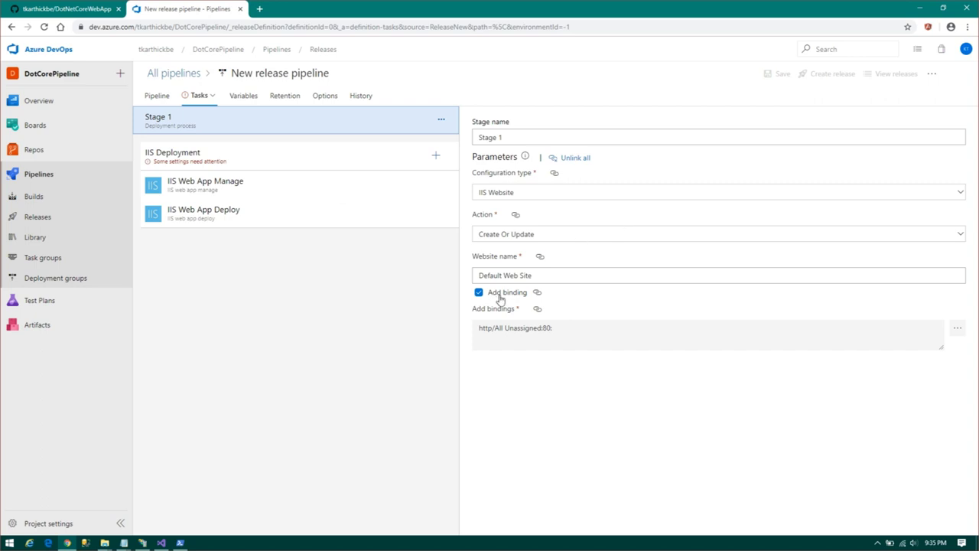
Point the IIS Deployment job at the IIS Webserver deployment group, leaving run conditions unchanged
click(203, 165)
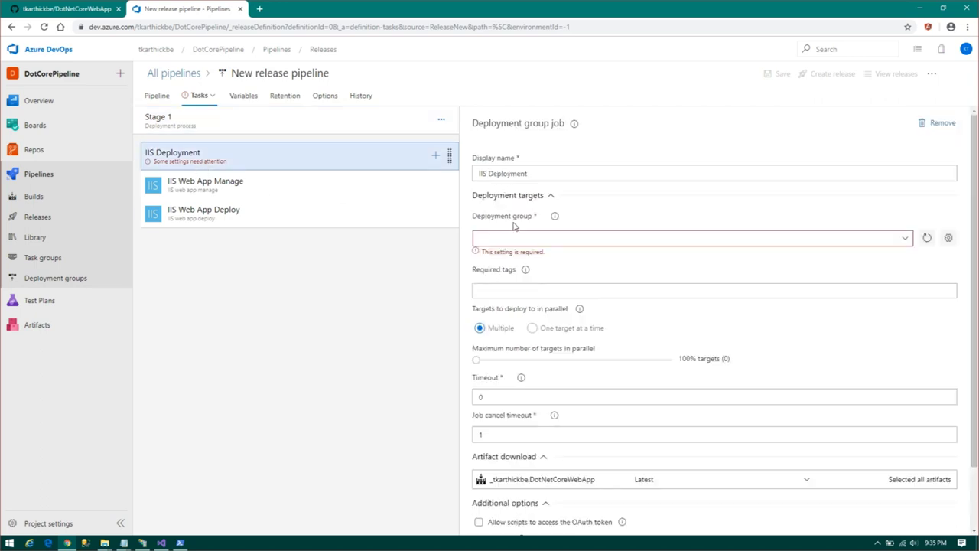
click(905, 238)
click(628, 254)
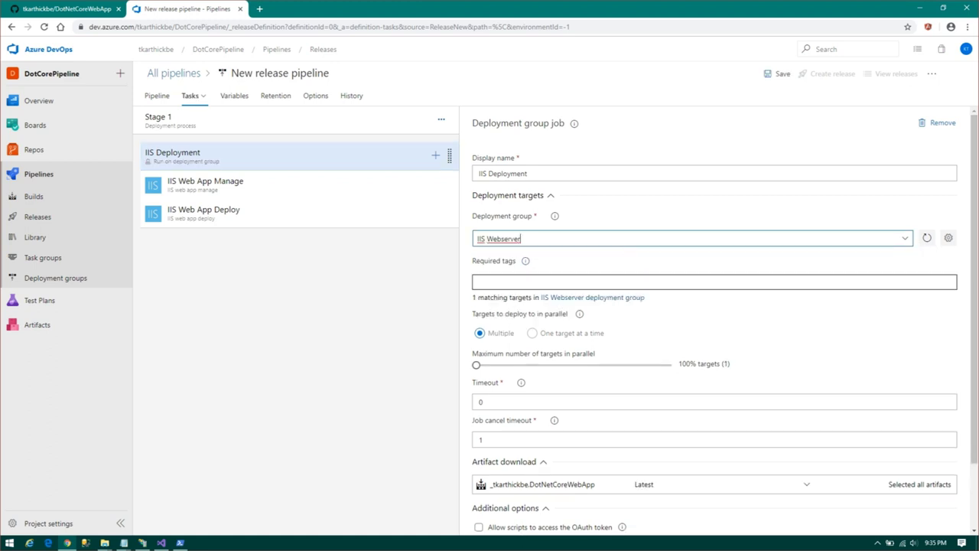
scroll(641, 457, down, 1)
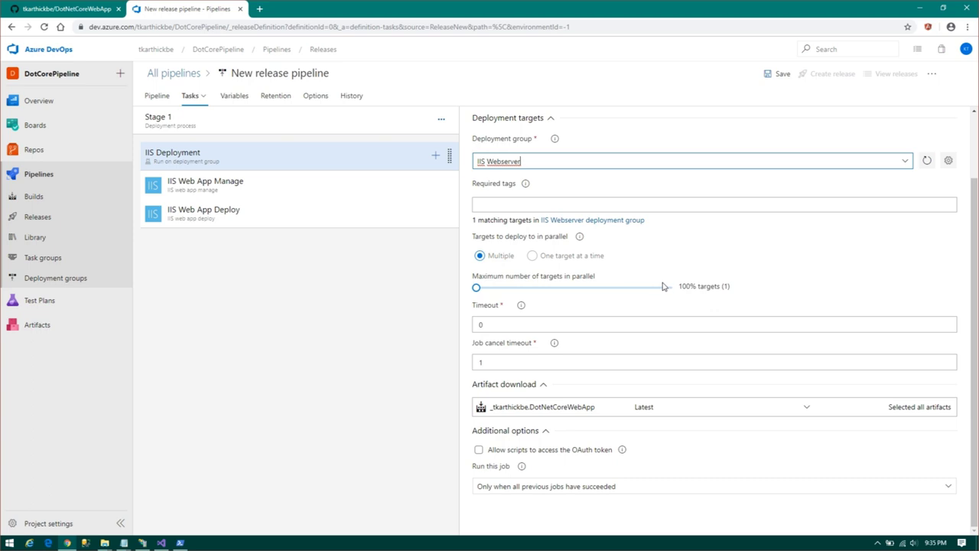
click(558, 494)
click(559, 494)
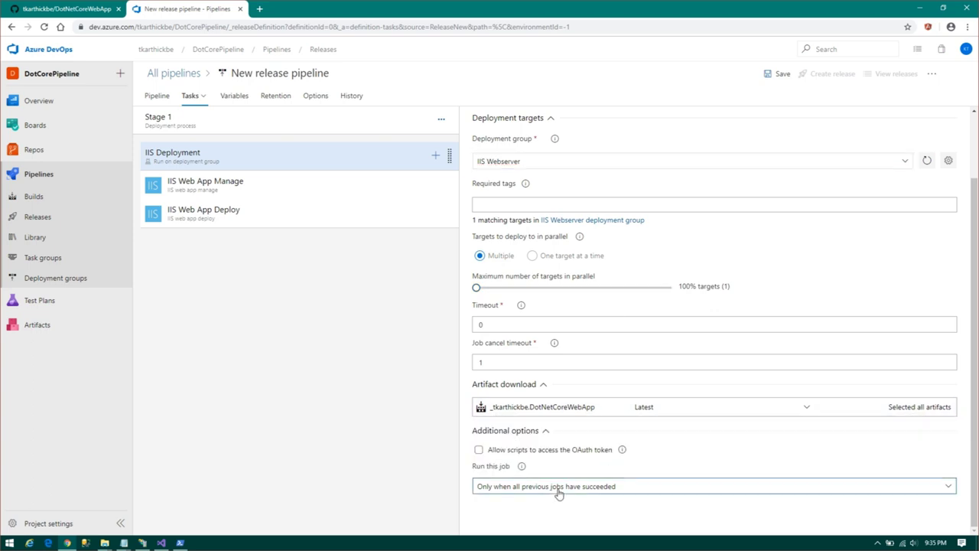
Review the IIS Web App Manage and IIS Web App Deploy task settings
click(208, 189)
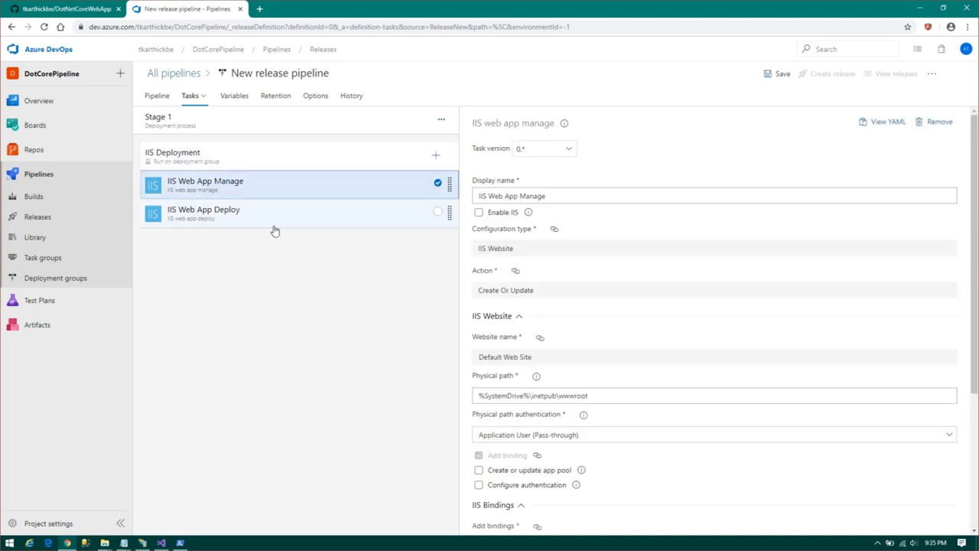
scroll(675, 297, down, 1)
scroll(674, 298, down, 1)
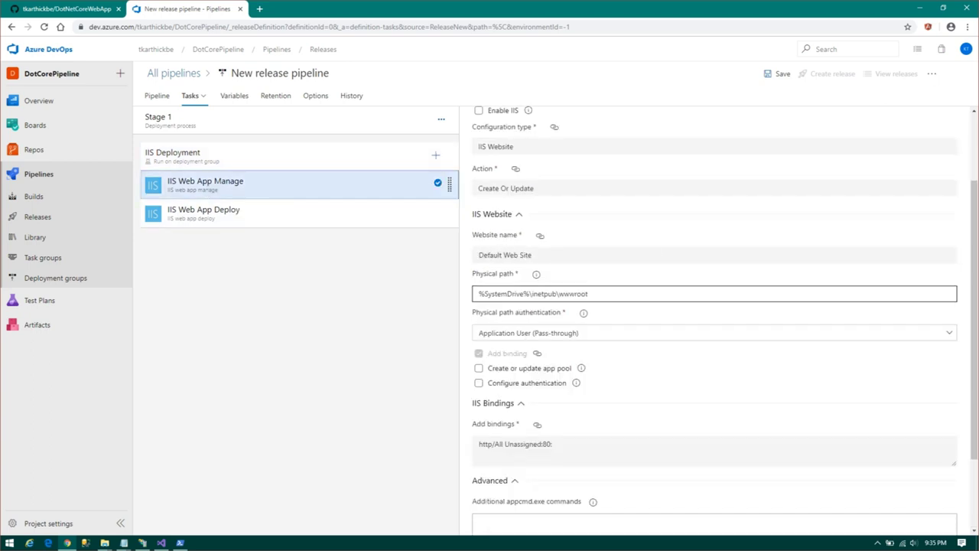
scroll(674, 298, down, 2)
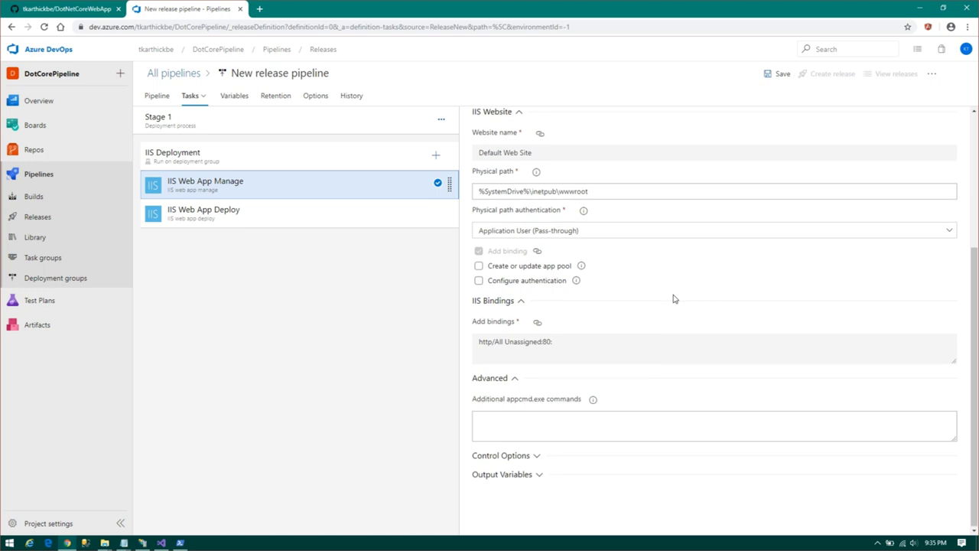
click(284, 221)
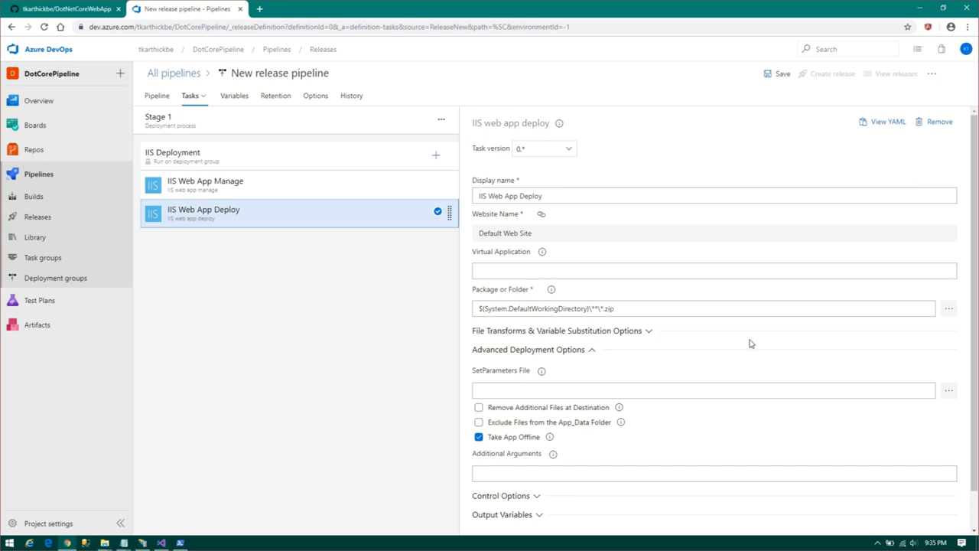
scroll(764, 344, down, 1)
scroll(763, 345, up, 1)
Save the release pipeline in the root '\' folder, then open the build pipelines page
click(782, 76)
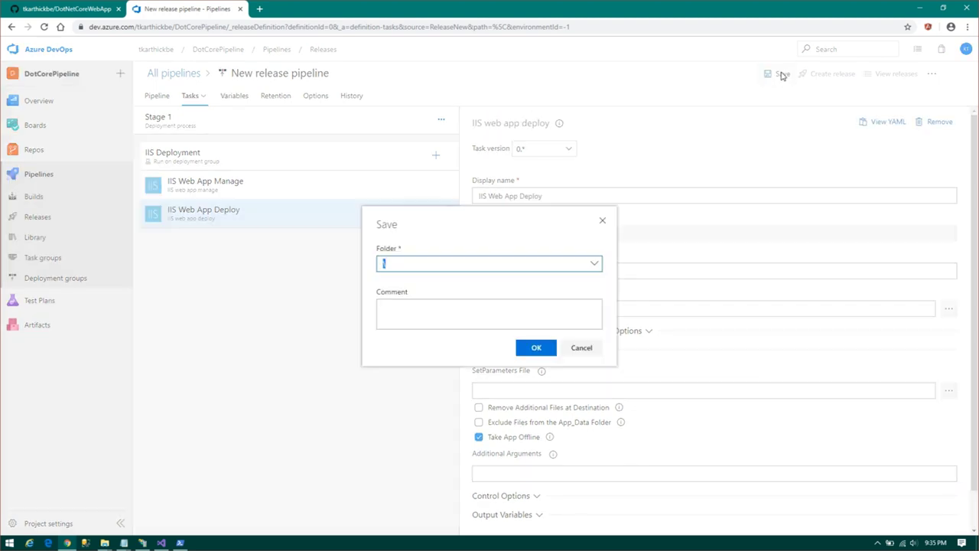
click(594, 266)
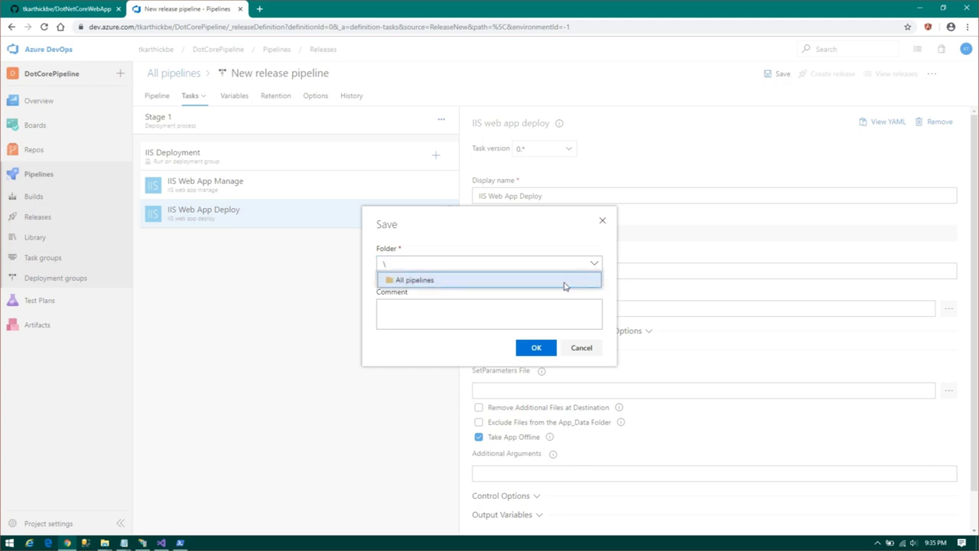
click(563, 283)
click(598, 266)
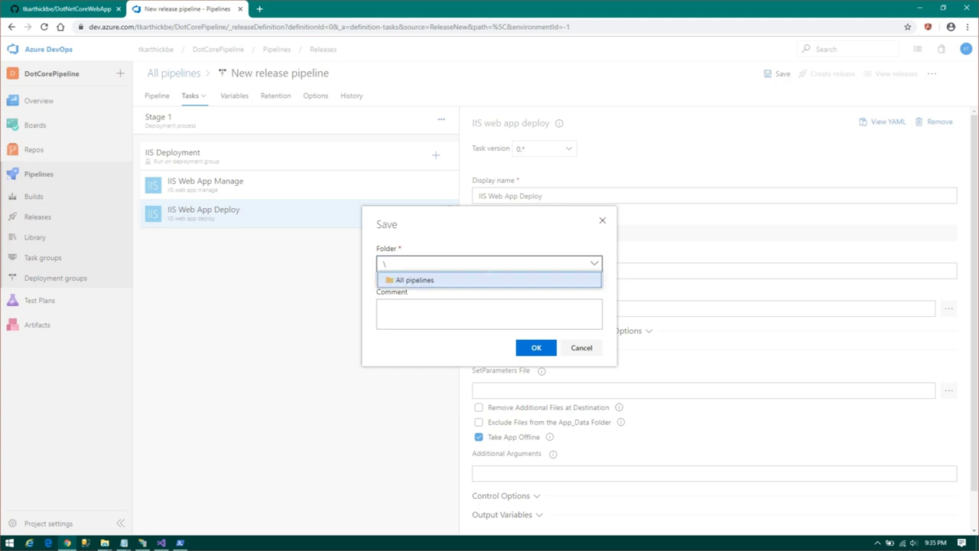
click(390, 283)
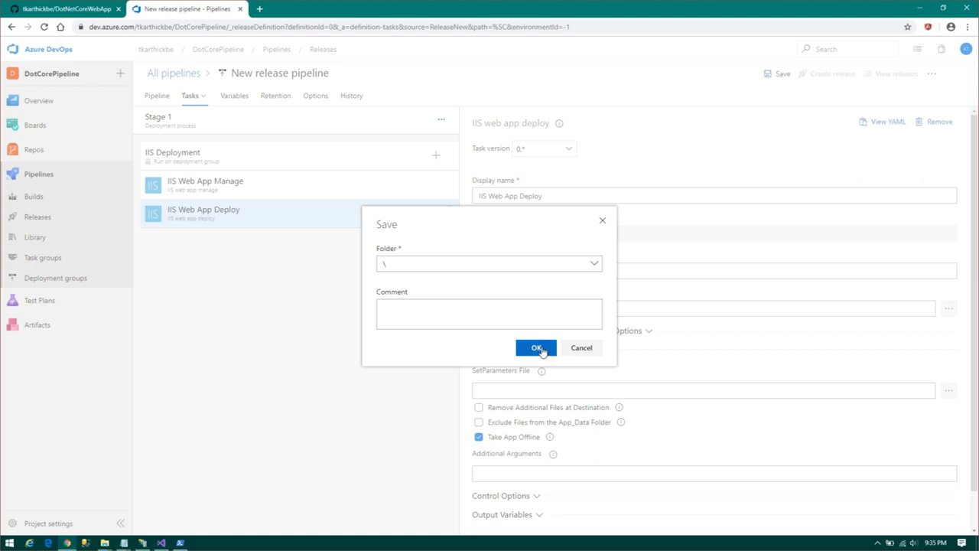
click(538, 349)
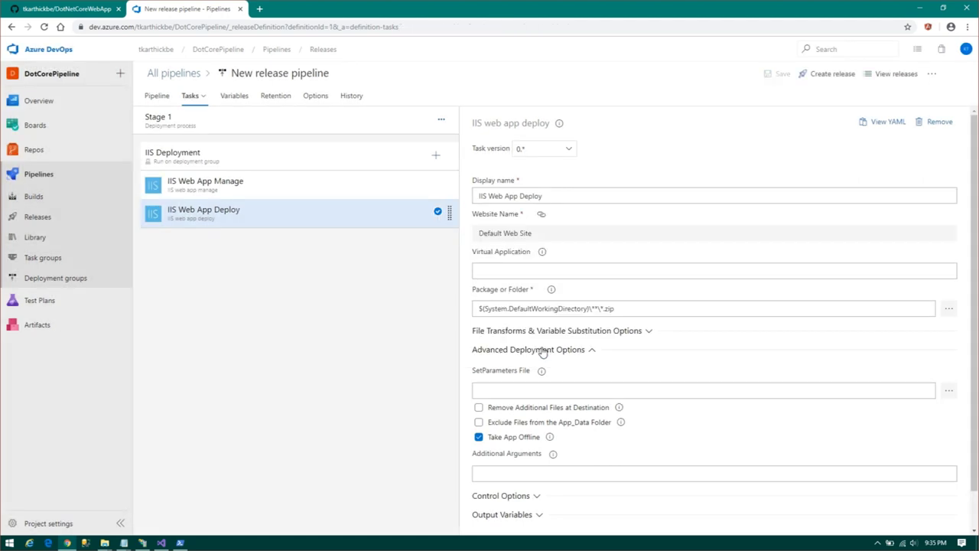
click(156, 96)
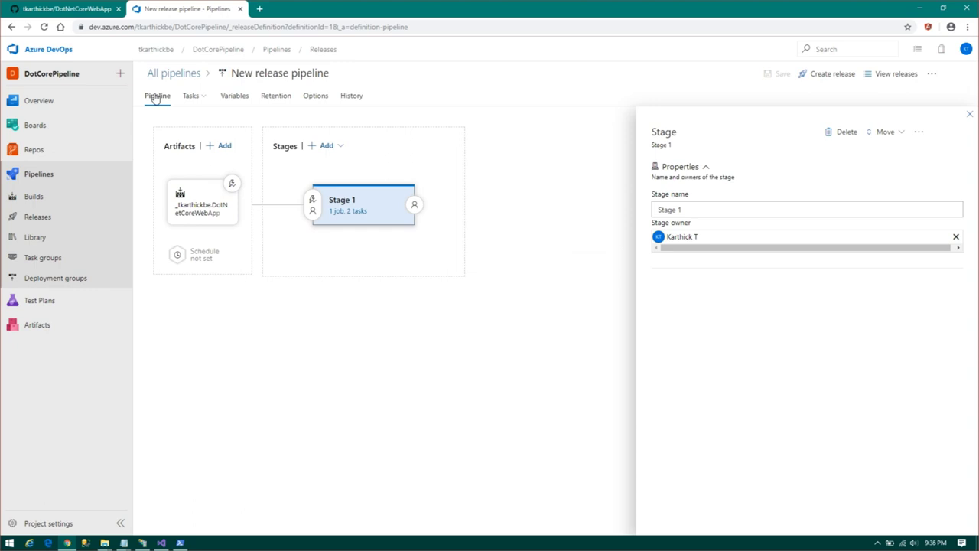
click(35, 199)
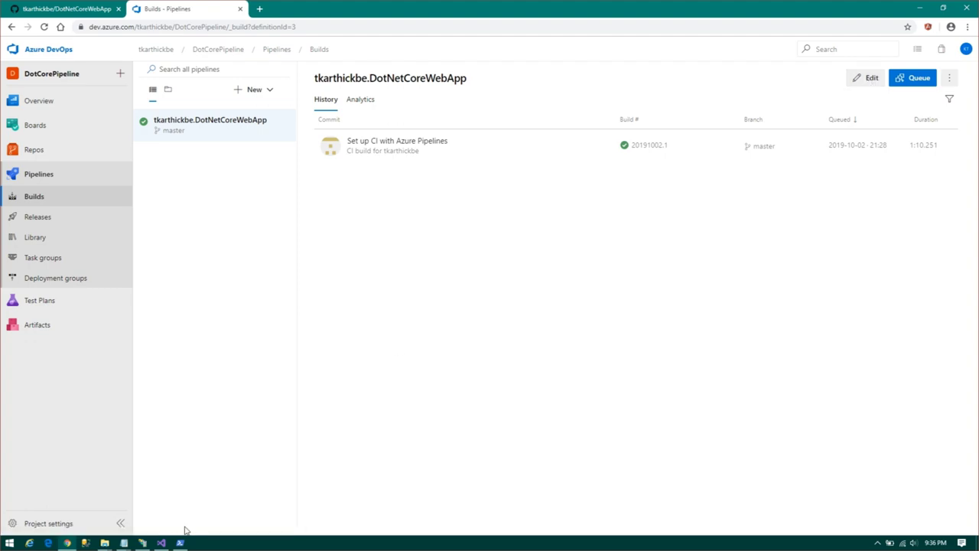
Back in Visual Studio, browse the wwwroot, Properties and Dependencies nodes in Solution Explorer
click(161, 542)
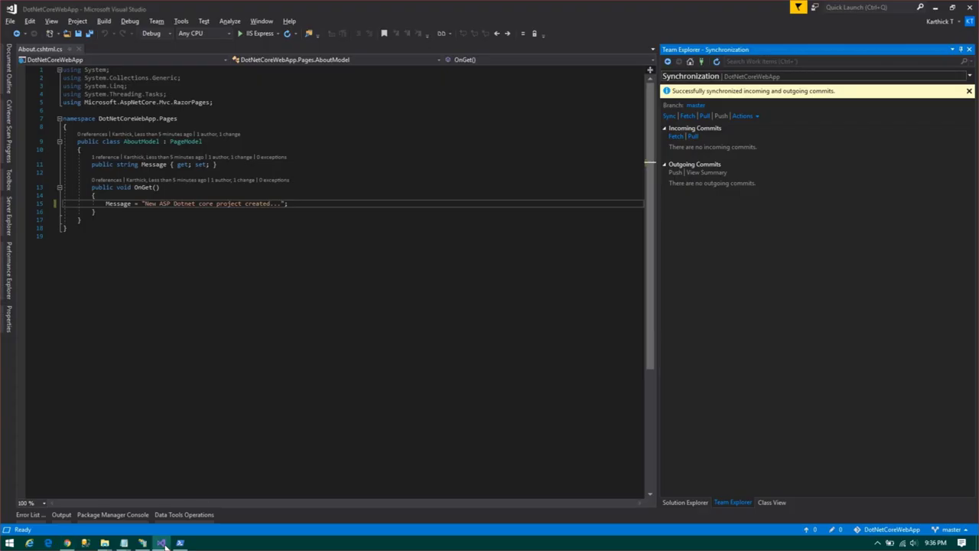
click(684, 502)
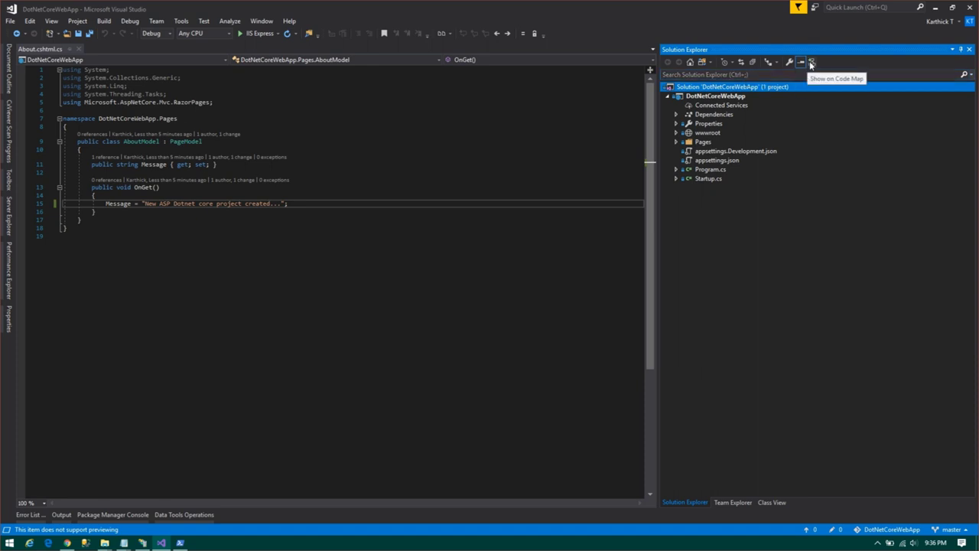
click(678, 133)
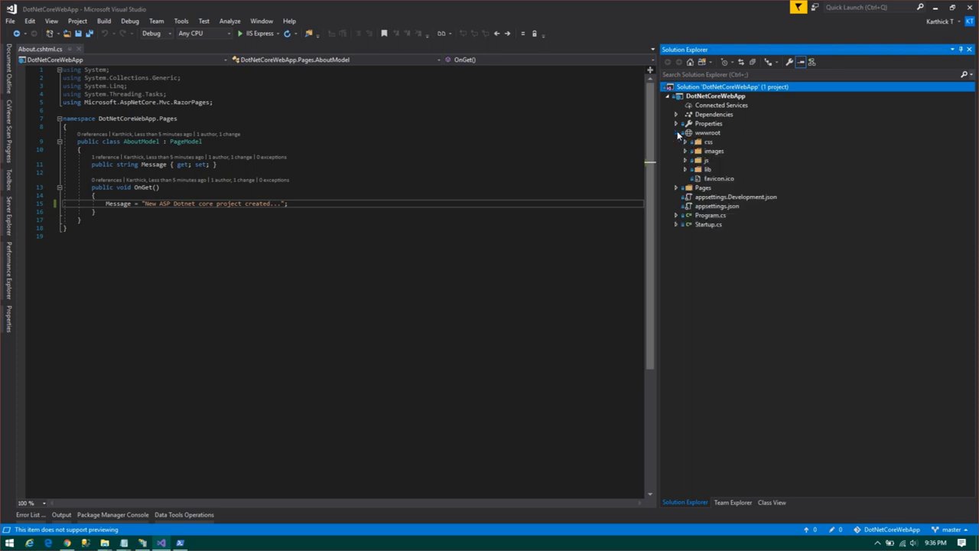
click(678, 133)
click(678, 125)
click(678, 125)
click(676, 114)
click(676, 114)
click(677, 115)
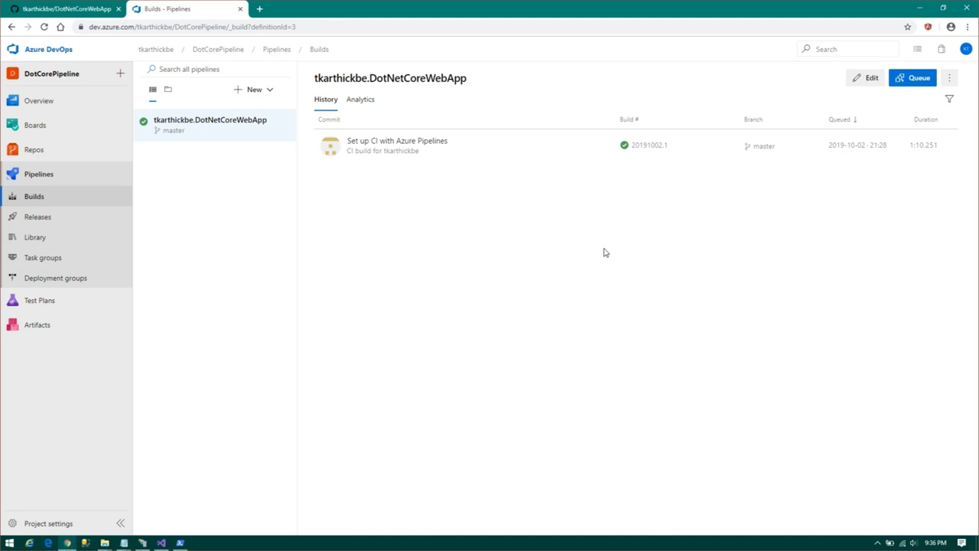
key(alt+Tab)
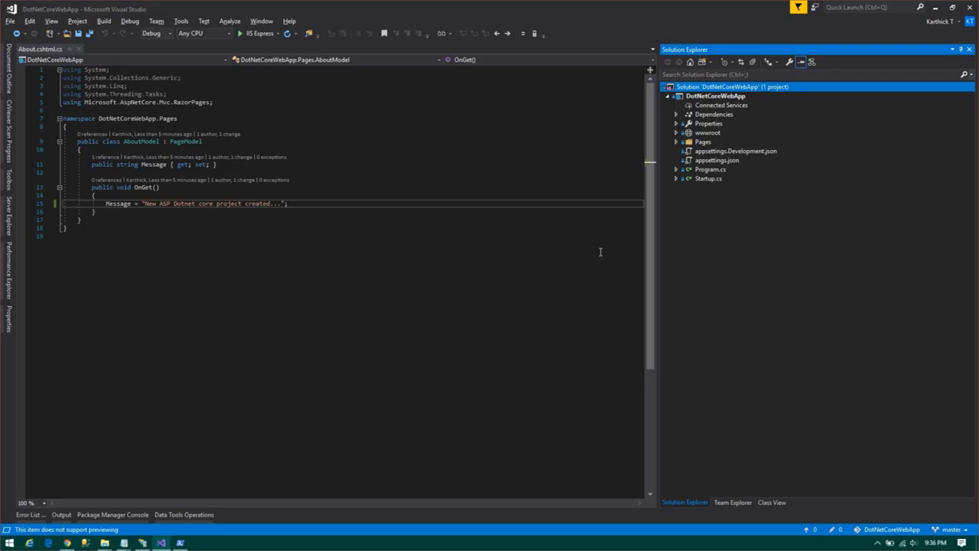
Set the About Message to 'Now Build and release process ready, Lets check in the new changes to deploy the code into IIS web server' and save
click(281, 205)
key(ctrl+shift+Left)
key(ctrl+shift+Left)
key(ctrl+shift+Left)
key(ctrl+shift+Left)
key(ctrl+shift+Left)
key(ctrl+shift+Left)
key(ctrl+shift+Left)
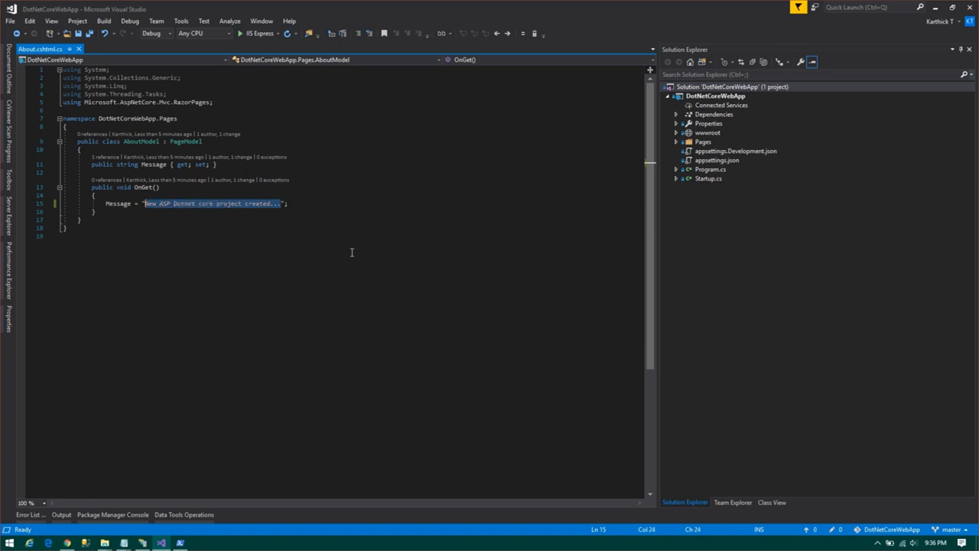
text(Now )
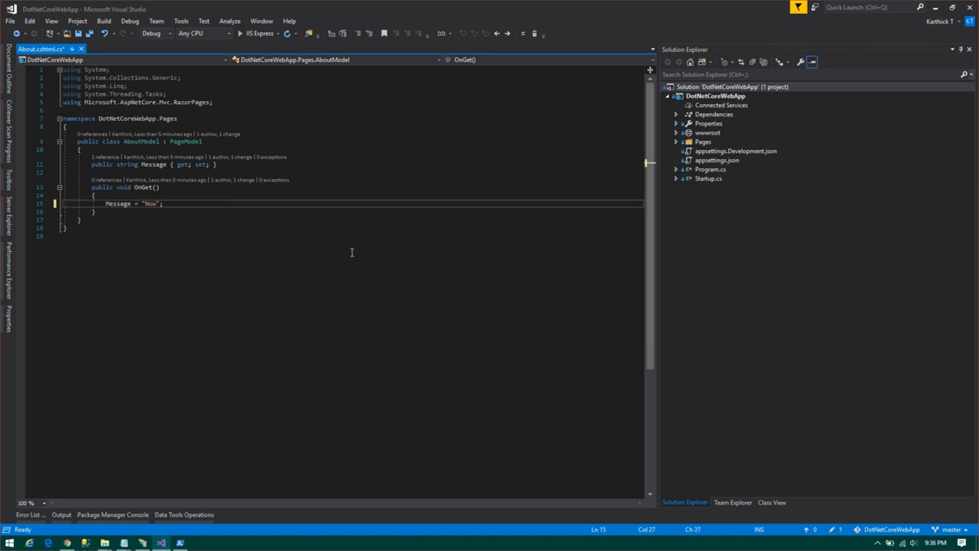
text(Build and release process relad)
key(BackSpace)
key(BackSpace)
key(BackSpace)
text(ady, Lets check in the code)
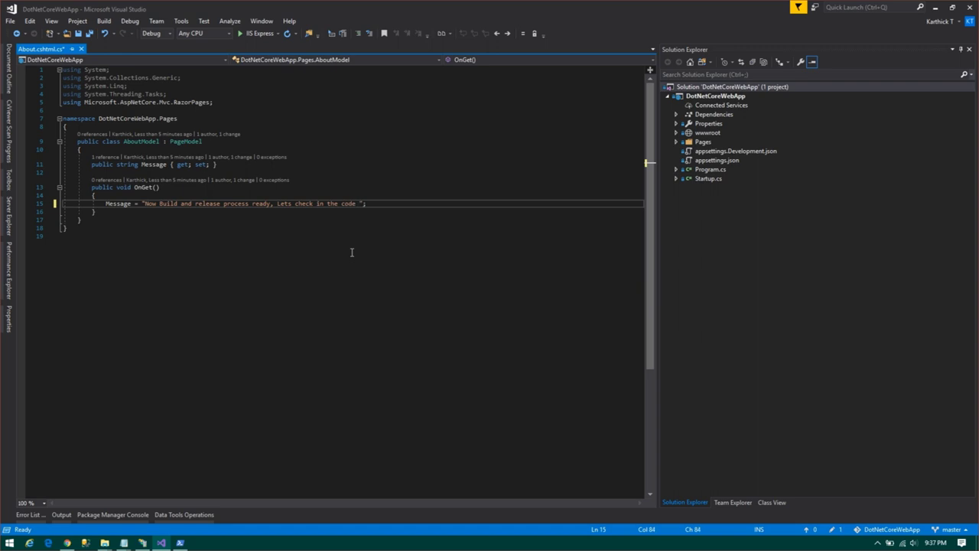
key(ctrl+shift+Left)
key(ctrl+shift+Left)
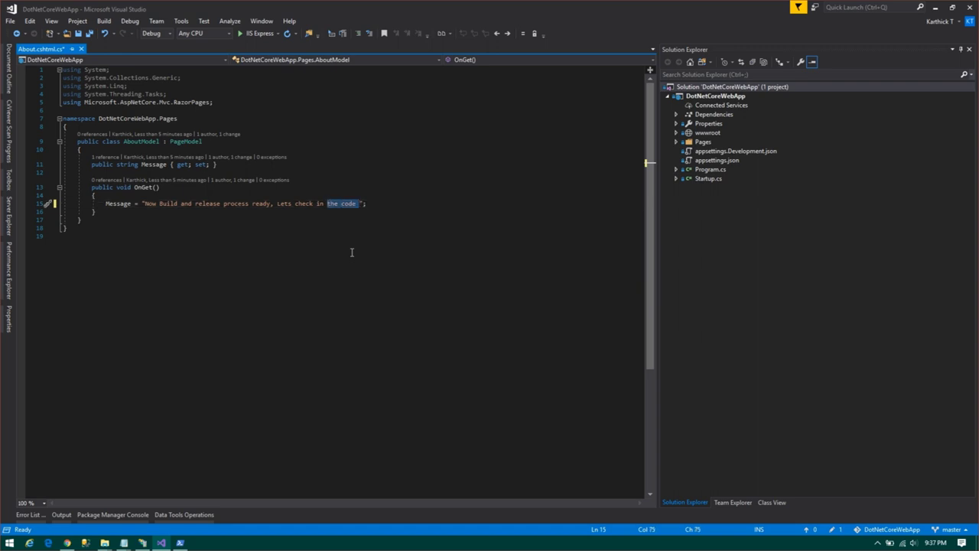
text(ne c)
key(BackSpace)
key(BackSpace)
text(w changes to deplo)
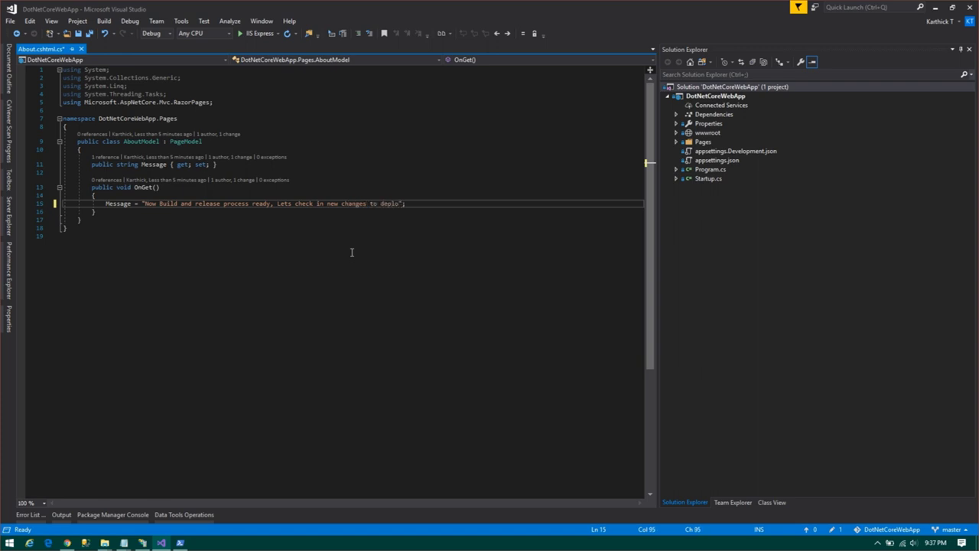
text(y the code into IIS web server)
key(ctrl+s)
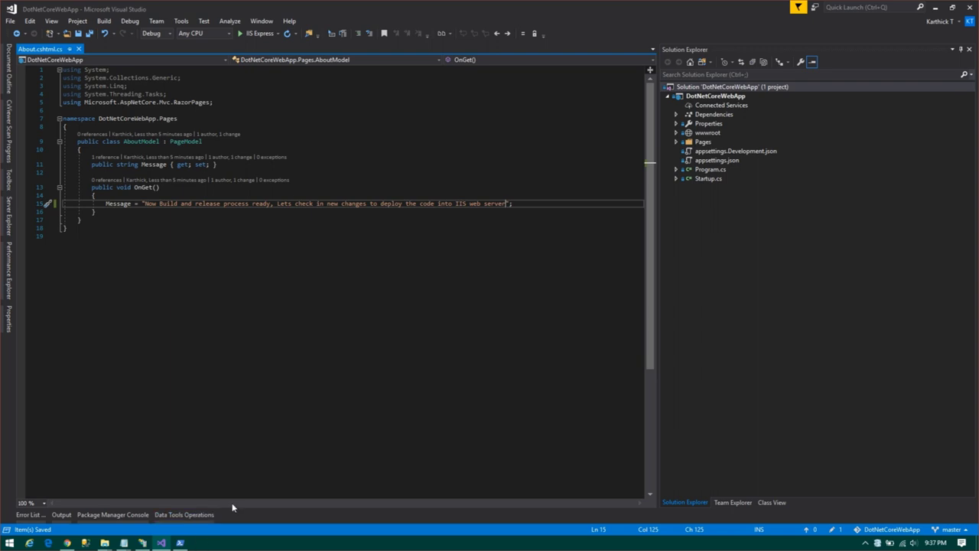
Open the Windows Run dialog and begin entering inetmgr
key(super+r)
text(inetm)
key(BackSpace)
Launch inetmgr, explore the Default Web Site folder in File Explorer, then minimize both windows
text(m)
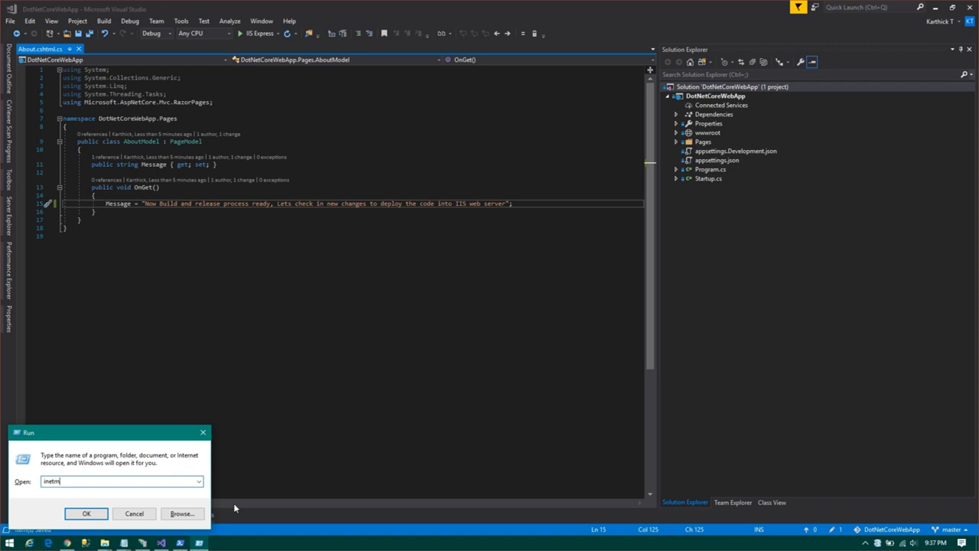
text(gr)
key(Return)
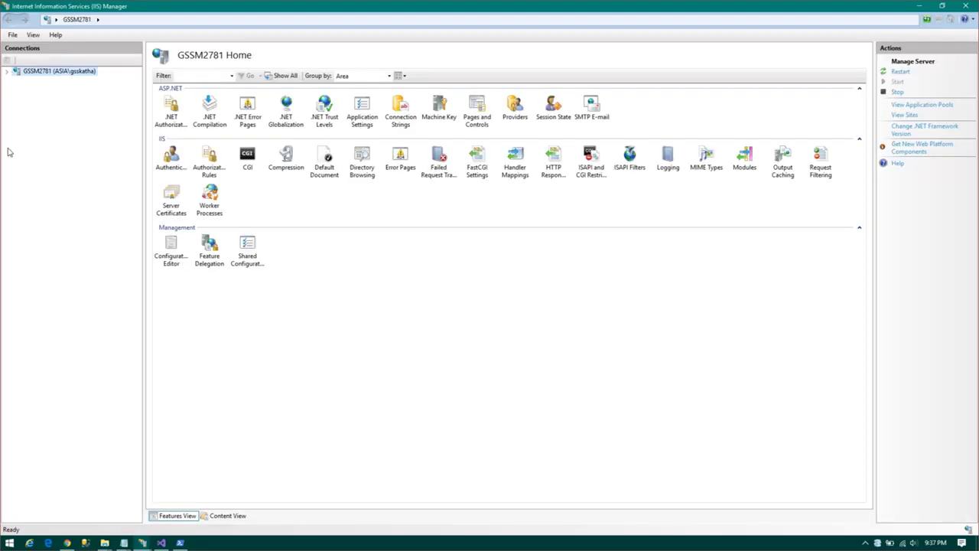
click(6, 71)
click(16, 90)
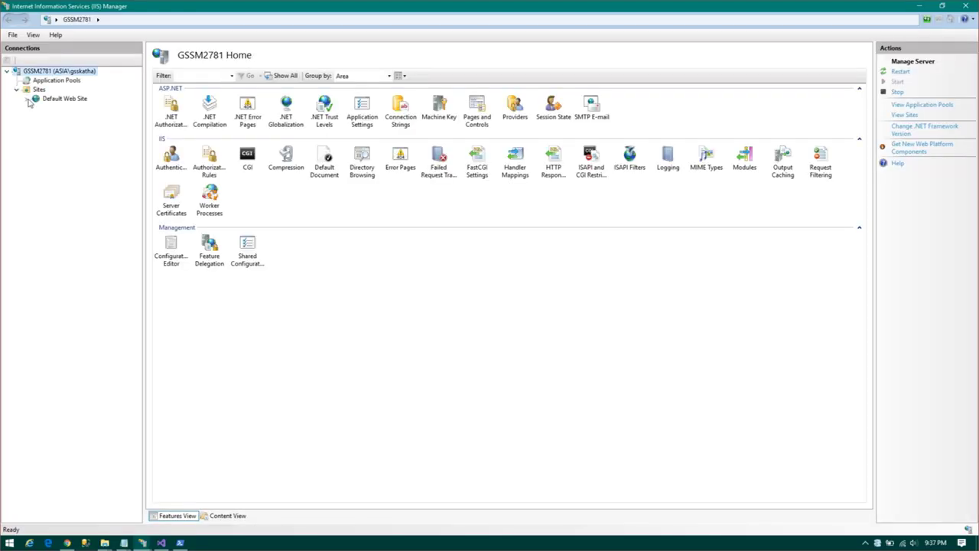
click(26, 98)
right_click(65, 102)
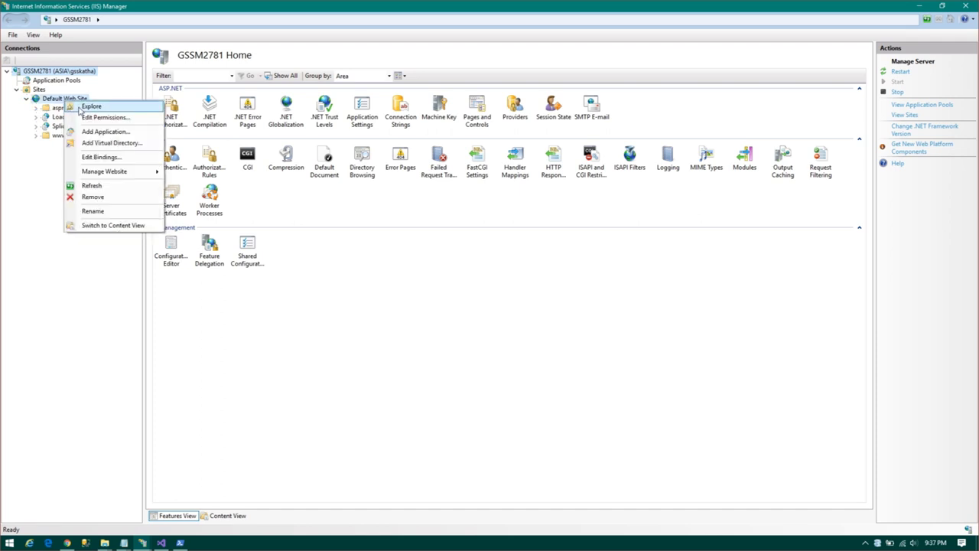
click(84, 106)
right_click(310, 221)
click(313, 232)
click(743, 23)
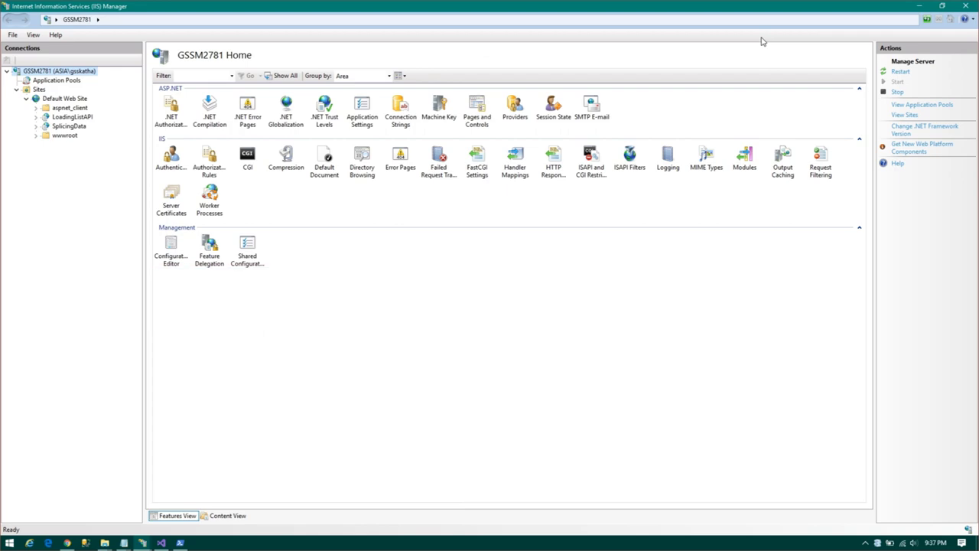
click(920, 7)
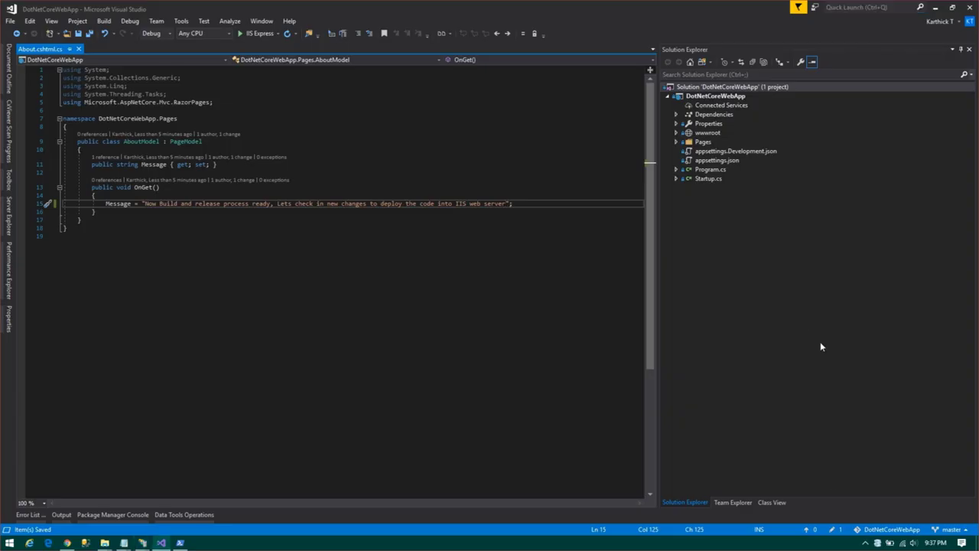
Commit all changes with message 'New Changes comitted' and sync the branch
click(838, 529)
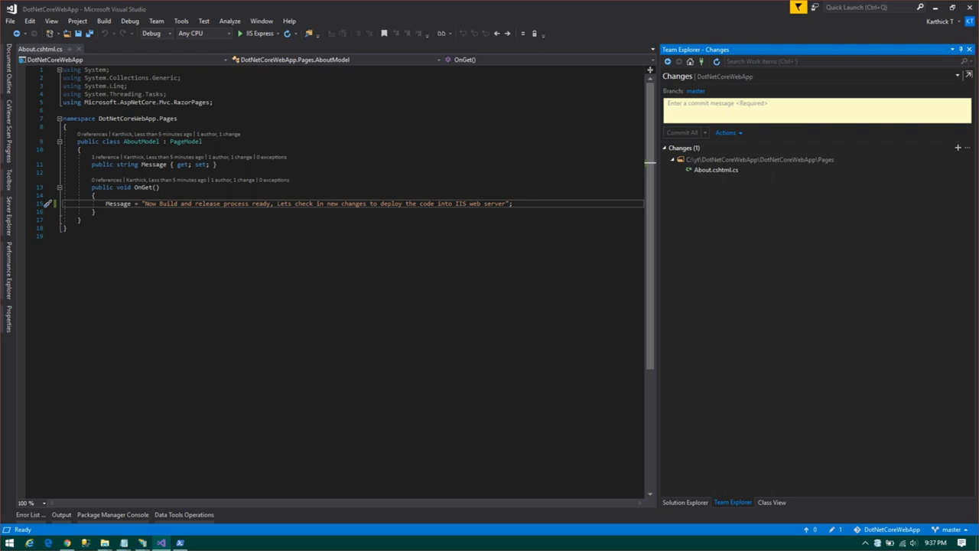
click(816, 110)
text(New Changes comitted)
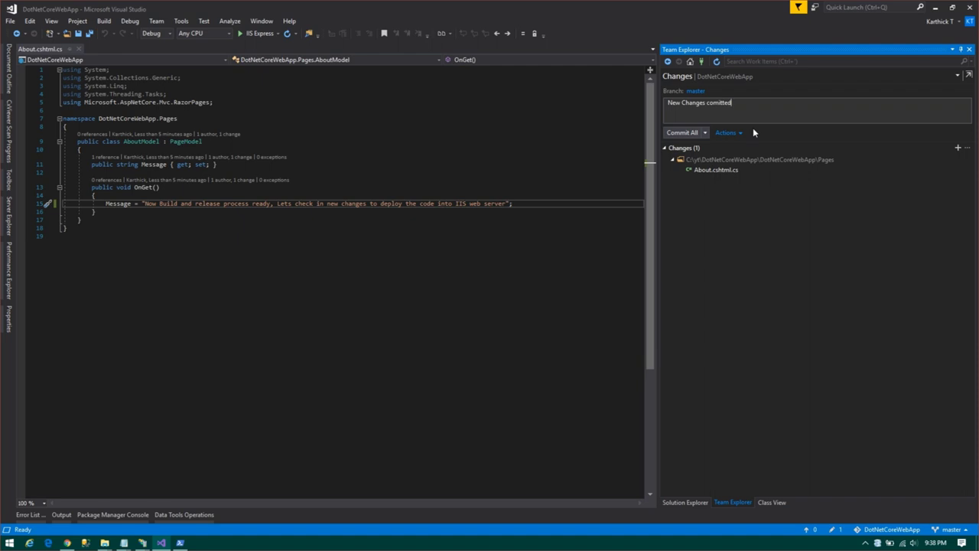
click(683, 134)
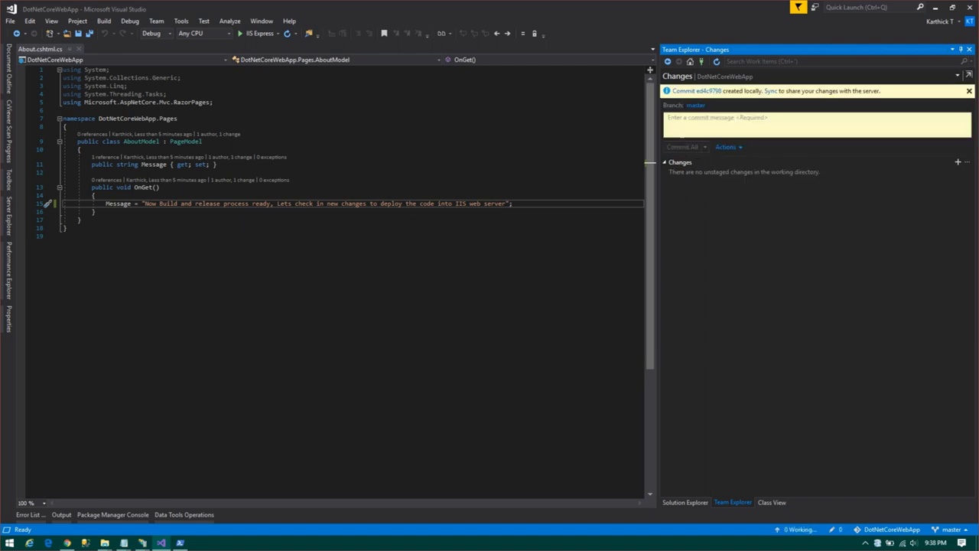
click(770, 90)
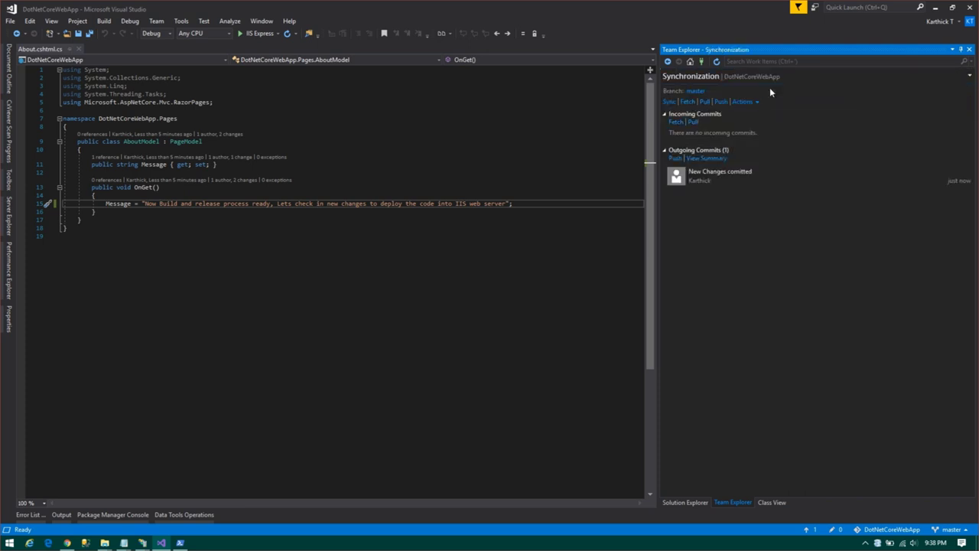
click(671, 103)
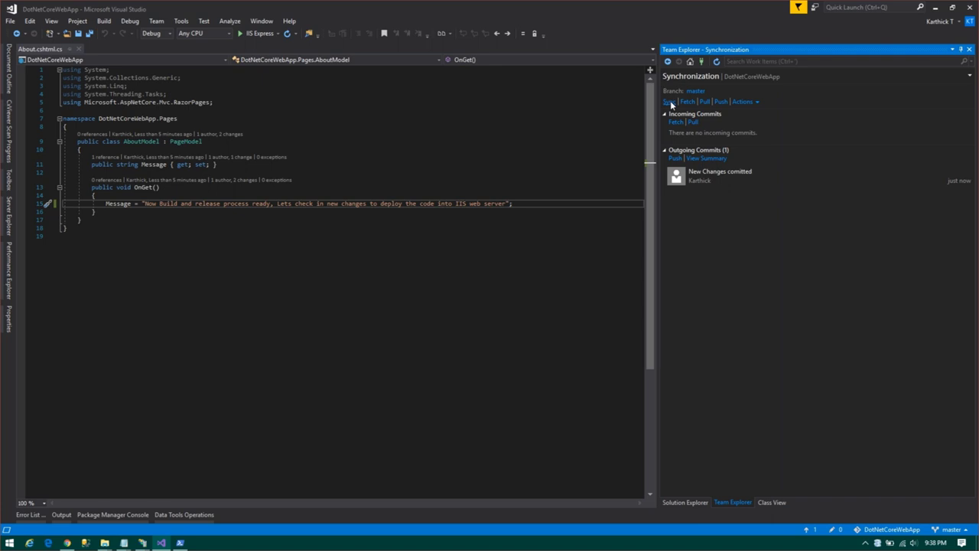
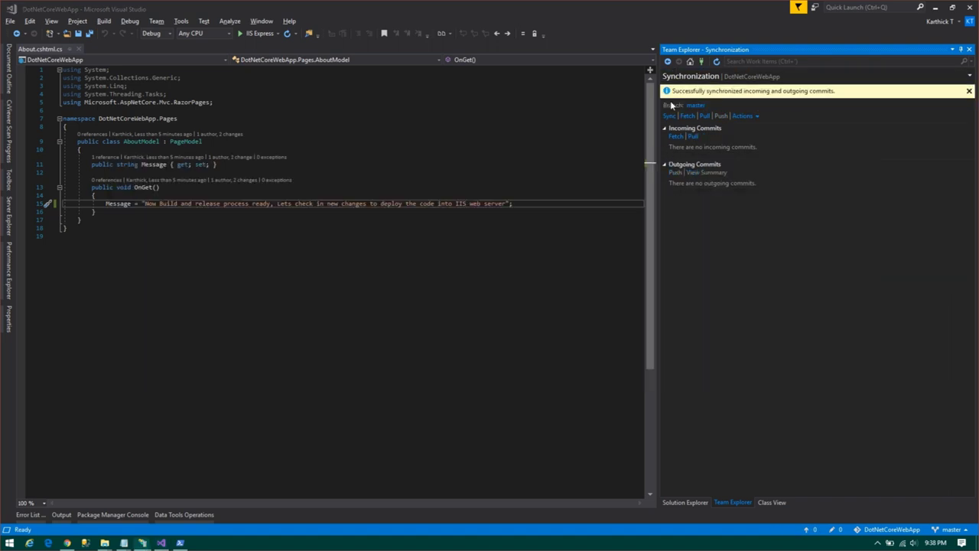
Leave Visual Studio's synced About page commit and bring up the Notepad step notes
key(alt+Tab)
key(alt+Tab)
key(alt+Tab)
key(alt+Tab)
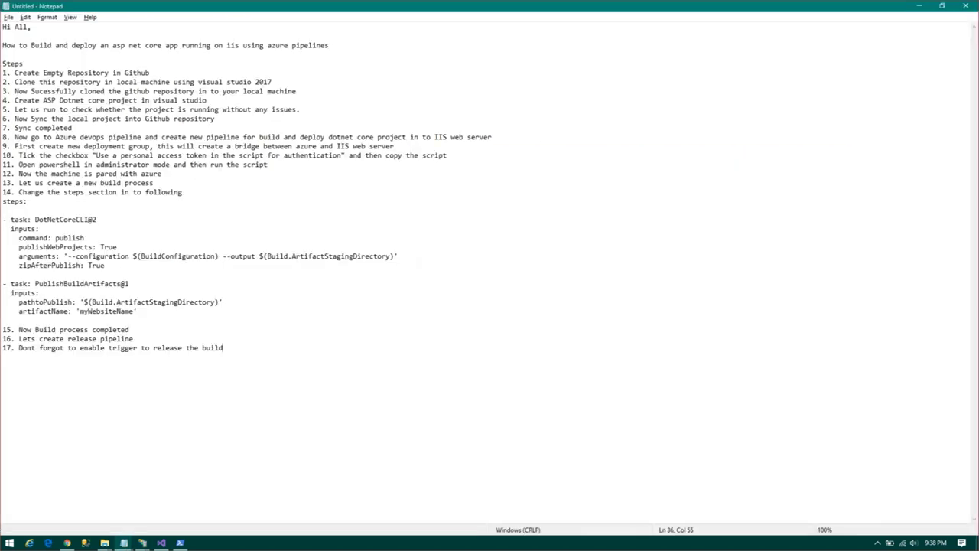
Add step 18: 'Now check the build and release process, it will triggered'
key(Return)
text(1)
text(8. )
text(No)
text(w check the b)
text(uild process)
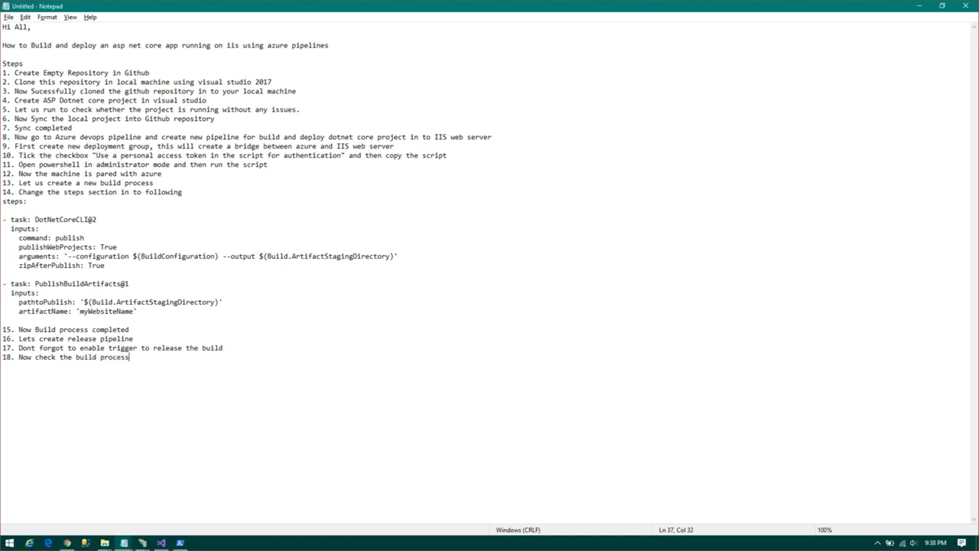
text(and release)
key(End)
text(, it will rt)
key(BackSpace)
key(BackSpace)
text(triggered)
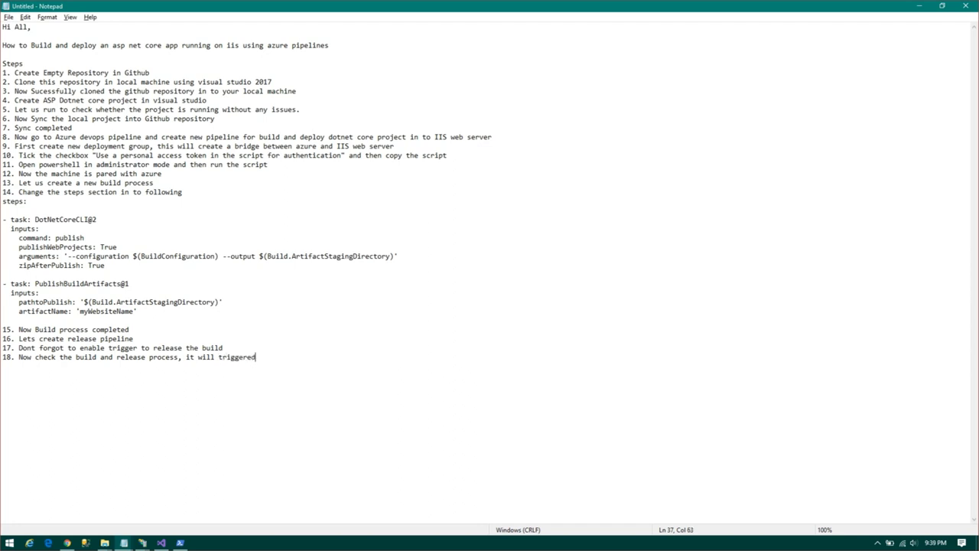
click(66, 544)
click(51, 197)
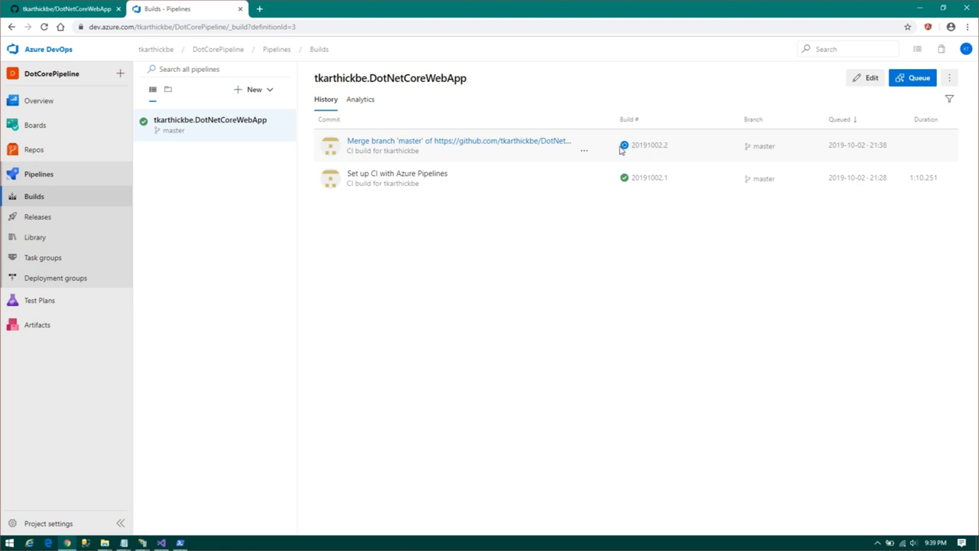
click(60, 222)
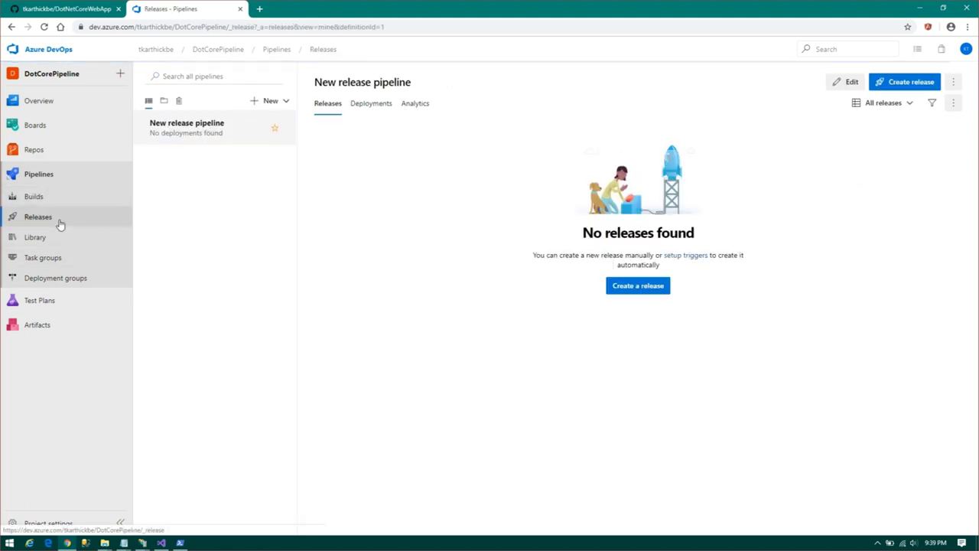
click(48, 198)
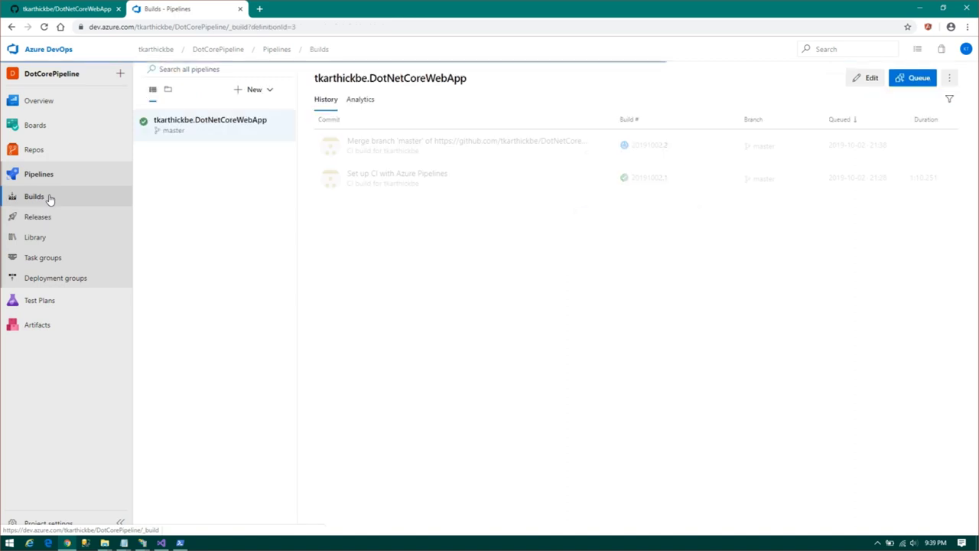
key(alt+Tab)
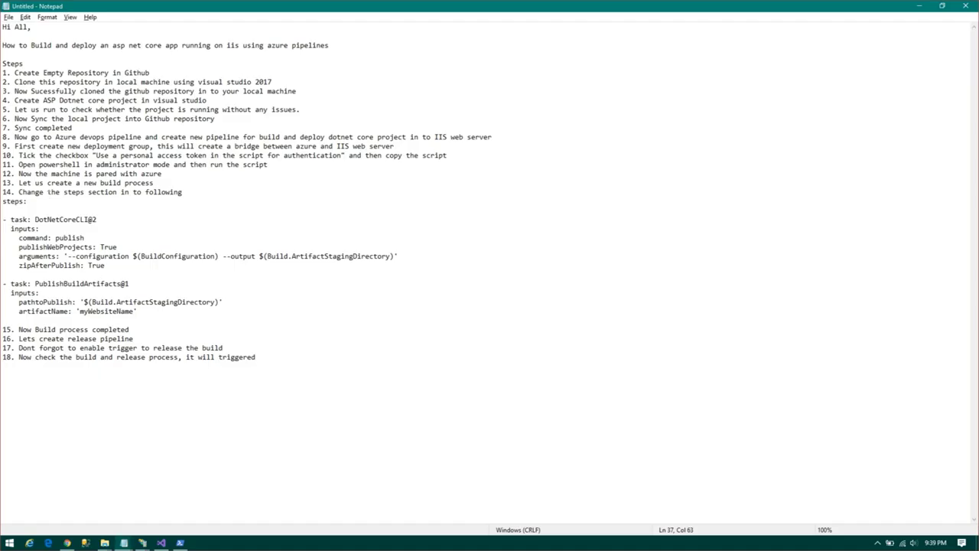
Add step 19 on the release automatically deploying the code once the build completes
key(Return)
text(19 )
text(Once )
text(build completed, )
text(automaticall)
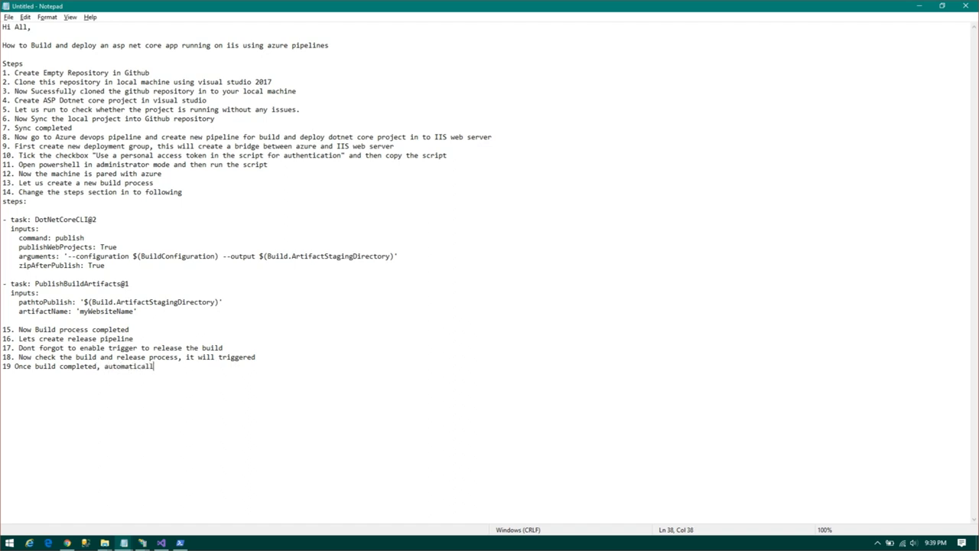
text(y the release process starts a)
text(nd deployed the code into server)
key(alt+Tab)
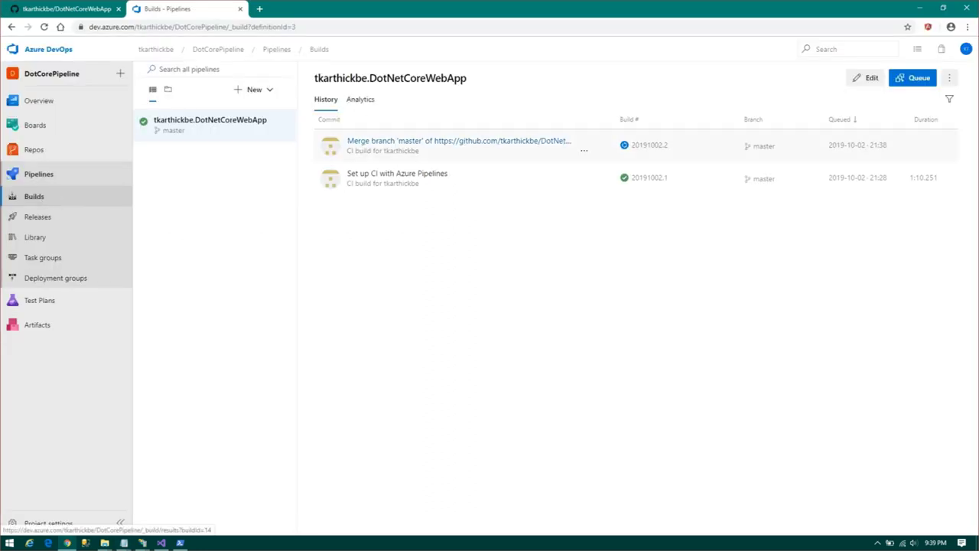
Confirm build 20191002.2 succeeded and follow Release-1 Stage 1's in-progress IIS Deployment logs
click(371, 145)
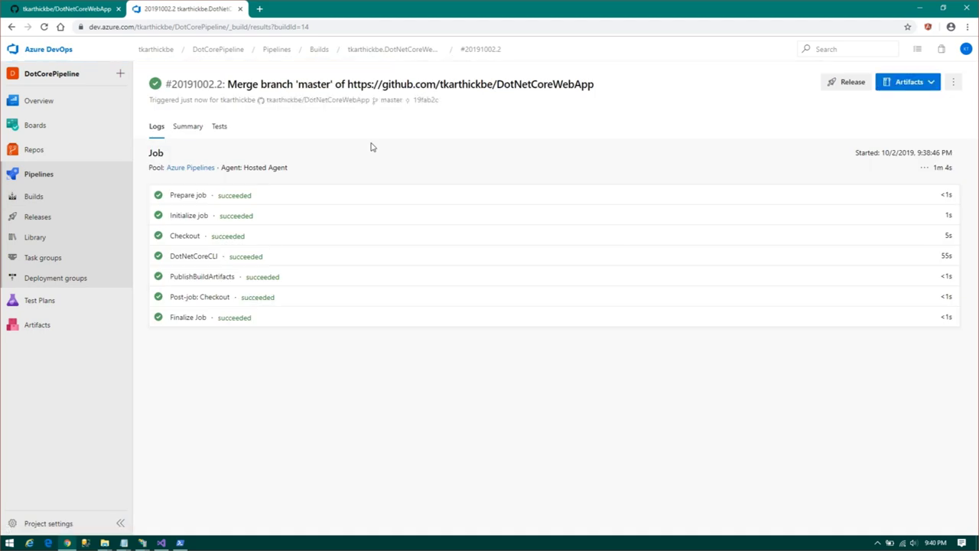
click(39, 218)
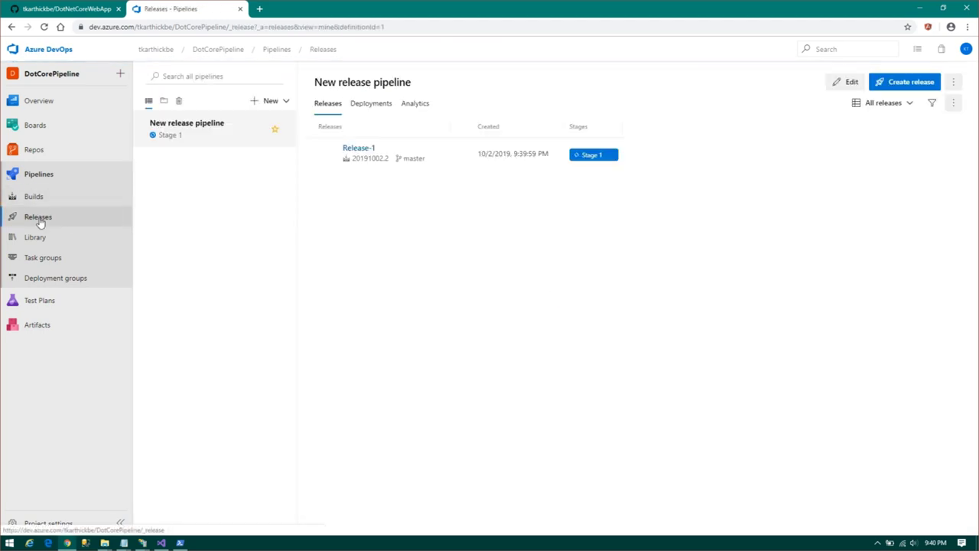
click(353, 149)
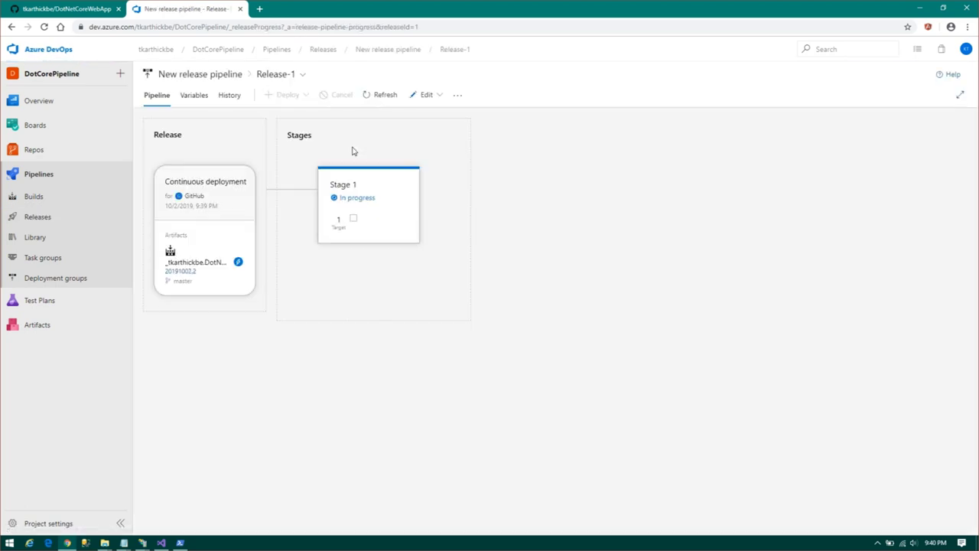
click(356, 200)
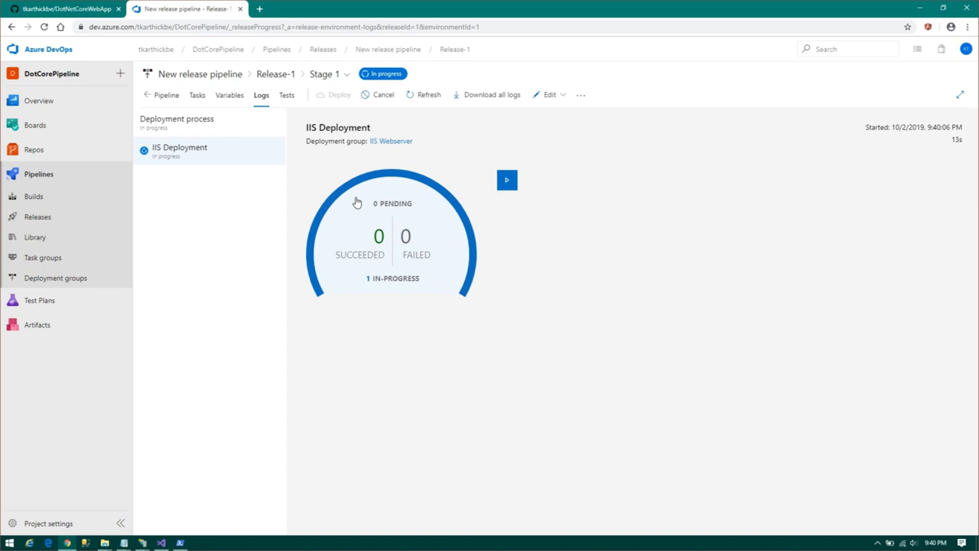
click(425, 95)
Refresh the C:\inetpub\wwwroot folder window and place it beside the deployment status
mouse_move(105, 543)
click(287, 495)
right_click(324, 266)
click(344, 308)
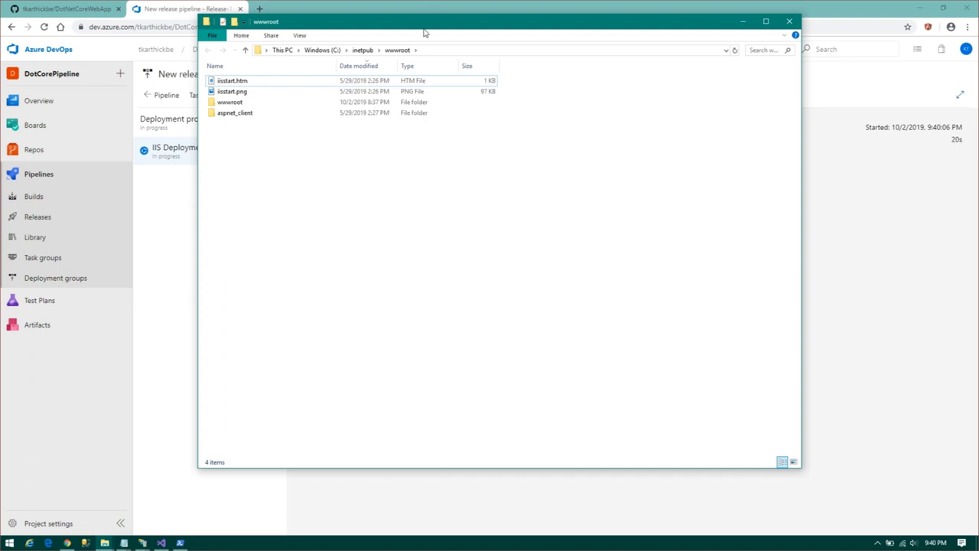
drag(199, 180, 533, 180)
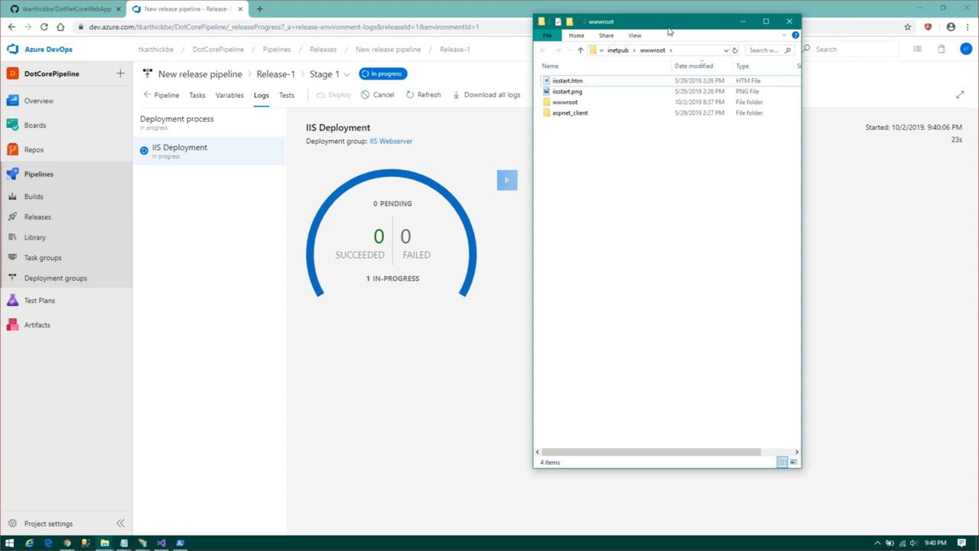
drag(668, 30, 824, 77)
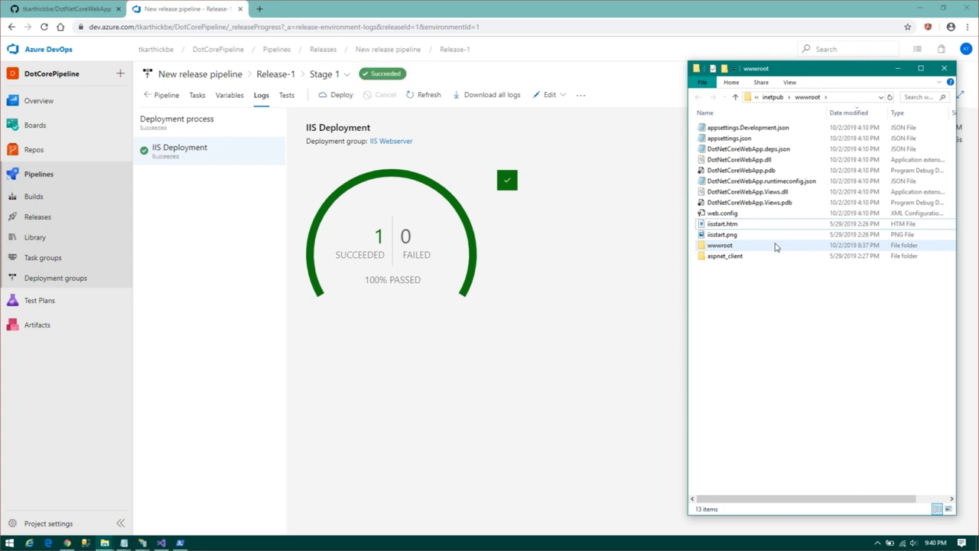
key(alt+Tab)
key(alt+Tab)
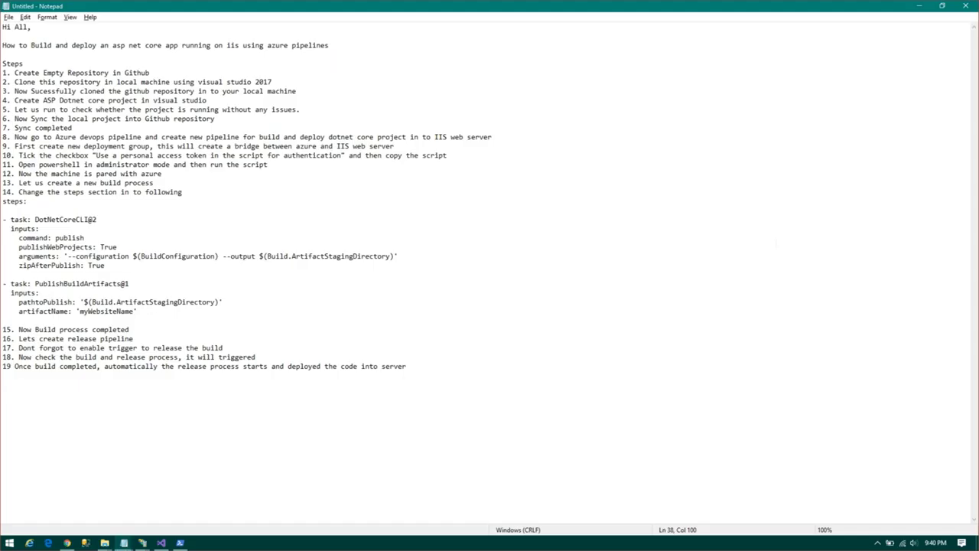
Add step 20: 'Now new build released into IIS server, let check this in IIS'
key(Return)
text(0 Now re)
key(BackSpace)
key(BackSpace)
text(new )
text(build released into IIS server, let check this in IIS)
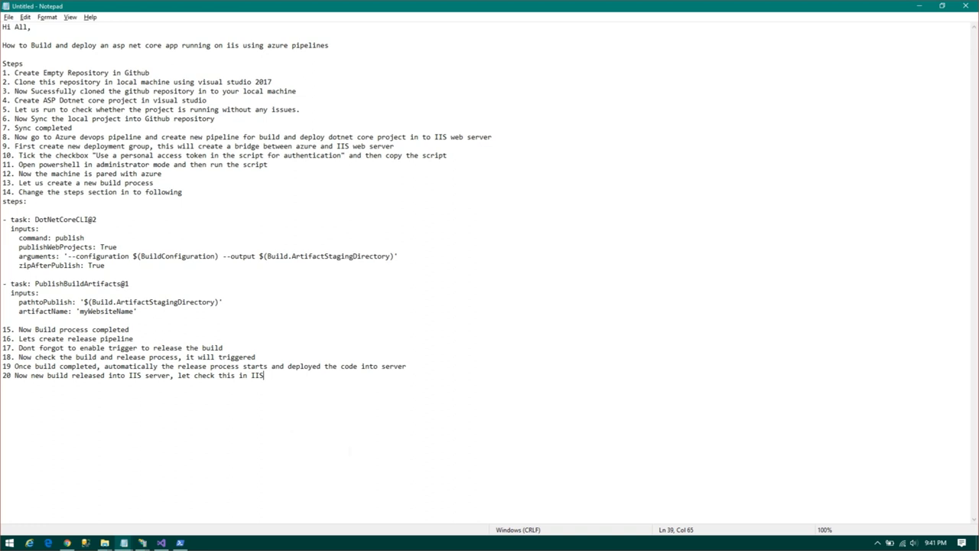
click(143, 543)
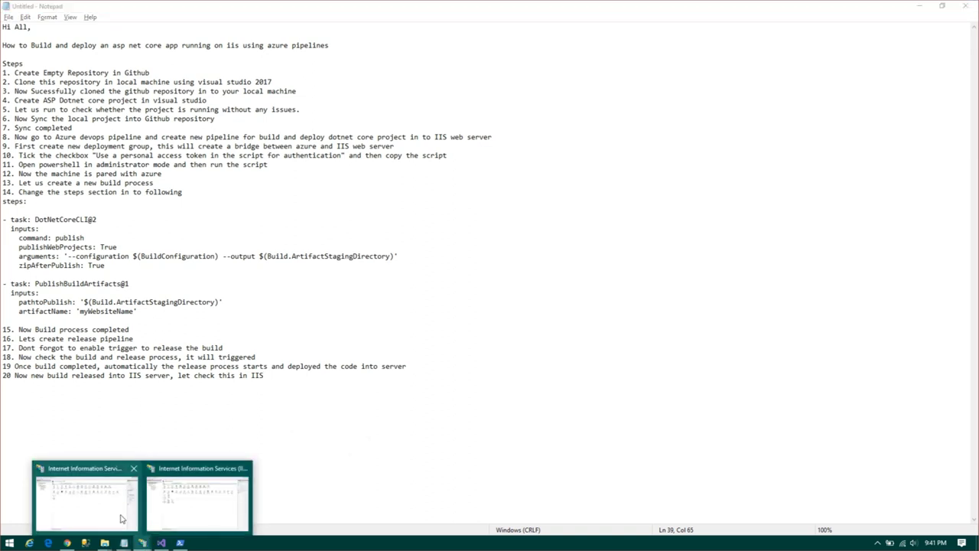
Browse IIS Manager's Default Web Site on *:80 (http), opening localhost in the browser
click(193, 506)
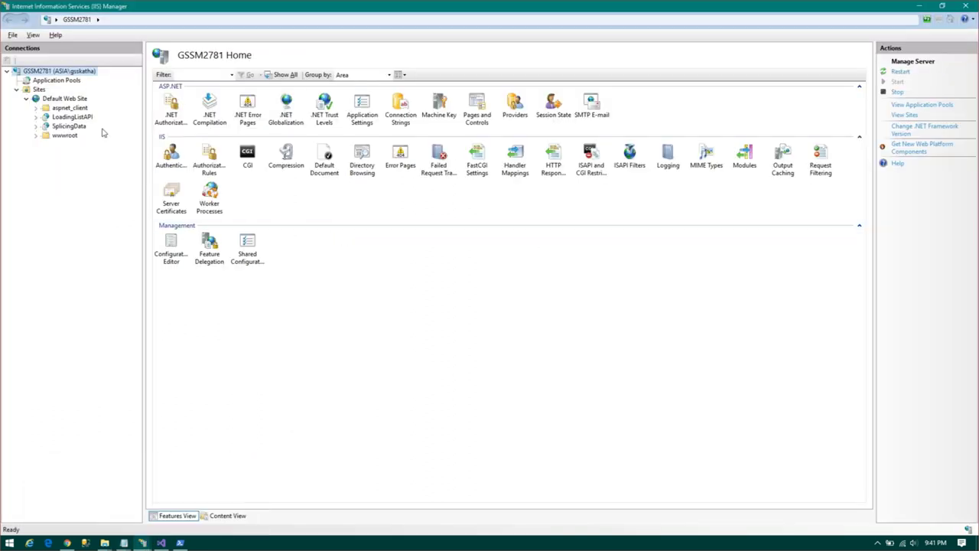
click(69, 101)
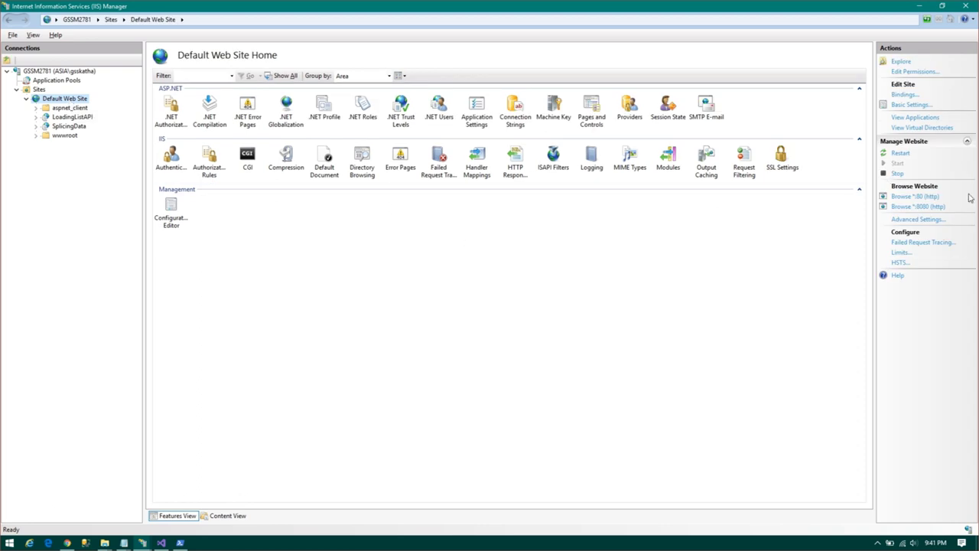
click(915, 198)
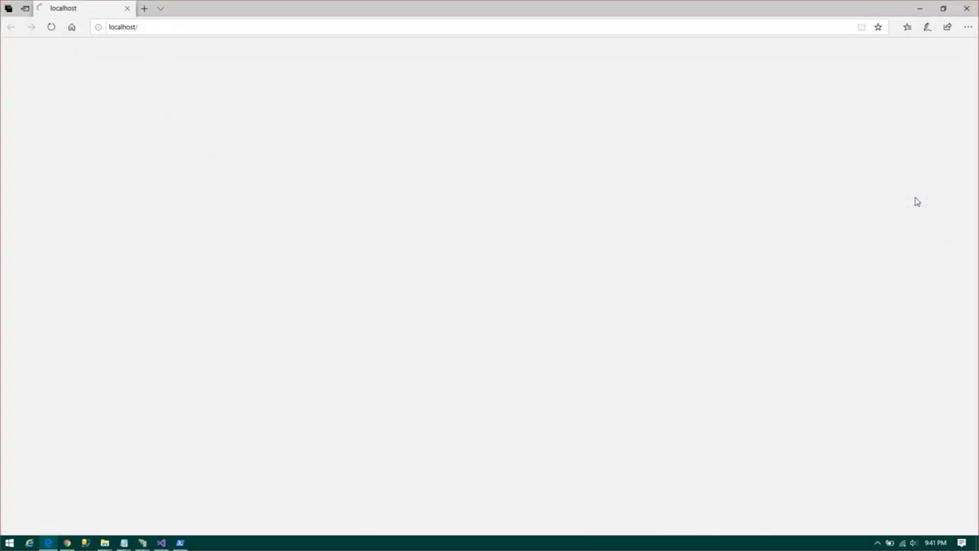
Load localhost/about to see the 'Now Build and release process ready' message
key(ctrl+l)
key(End)
text(about)
key(Return)
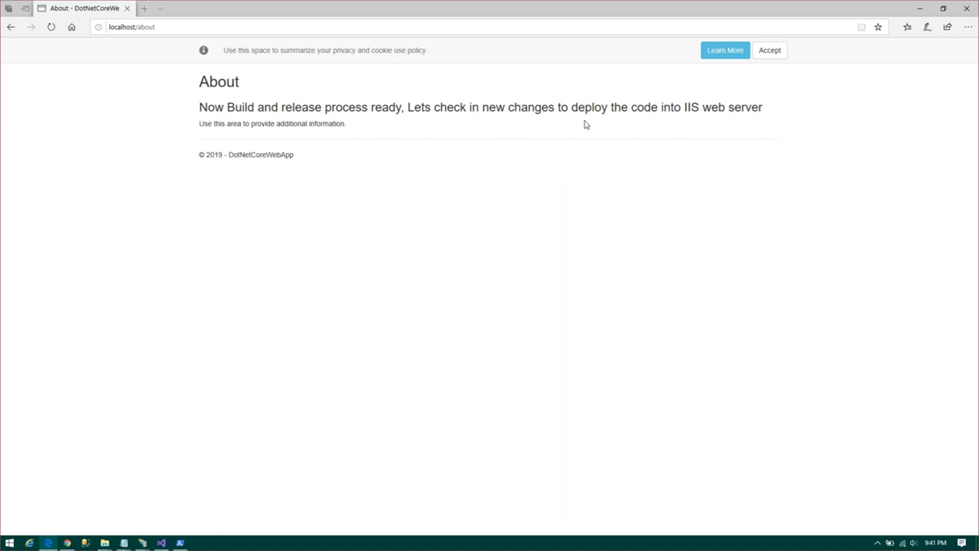
key(alt+Tab)
key(alt+Tab)
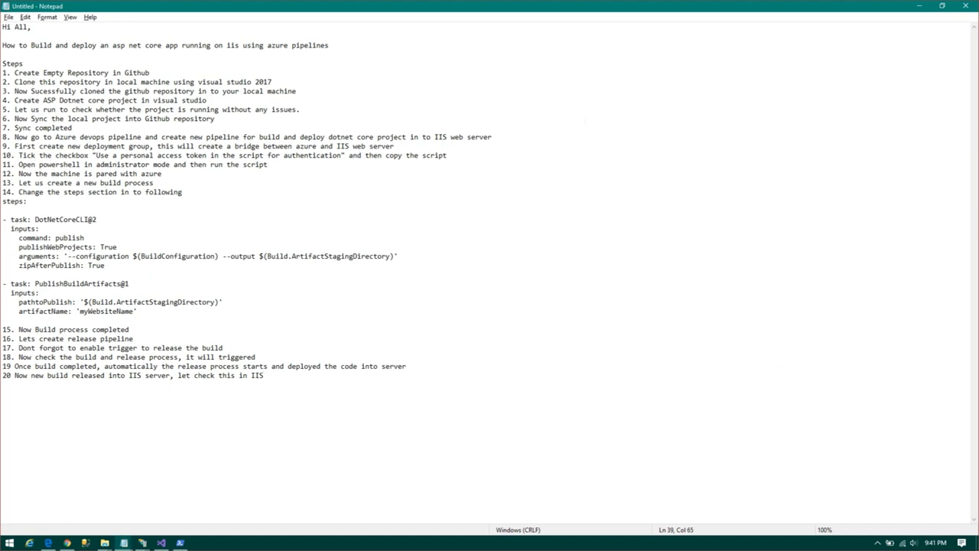
Add step 21 'All ready.... and completed' and step 22 about check-ins triggering build and release
key(Return)
text(21 )
text(All ready)
text(.... and completed)
key(Return)
text(22)
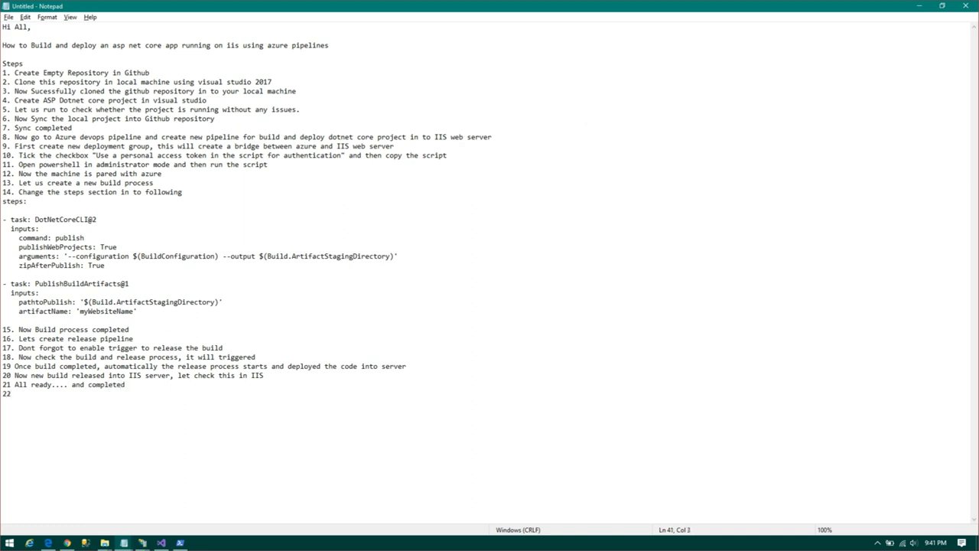
text(Now)
key(BackSpace)
key(BackSpace)
key(BackSpace)
text(a)
key(BackSpace)
text(e)
text(very check int)
key(BackSpace)
key(BackSpace)
text(will trigger)
text(you build and release )
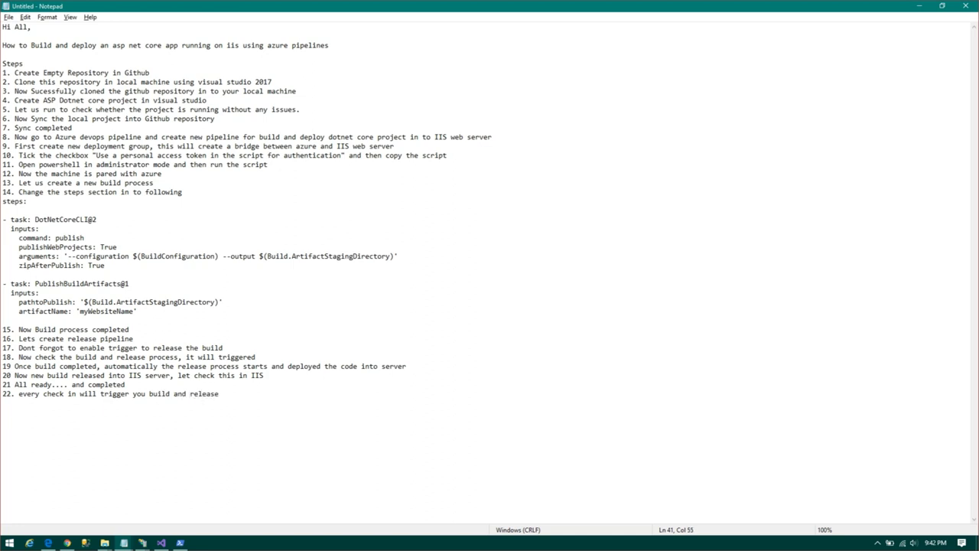
text(pipelin)
text(e and )
text(get)
text(deployed into )
text(y)
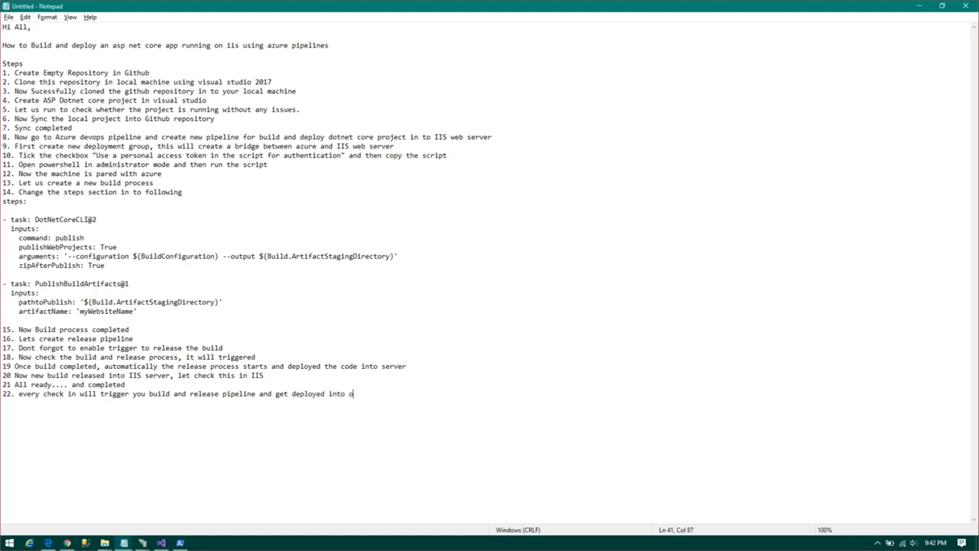
text(ou)
text(IIS server)
text(web)
Add the closing line 'Thanks for watching this video' below the steps
key(End)
key(Return)
key(Return)
text(han)
text(ks for watching this )
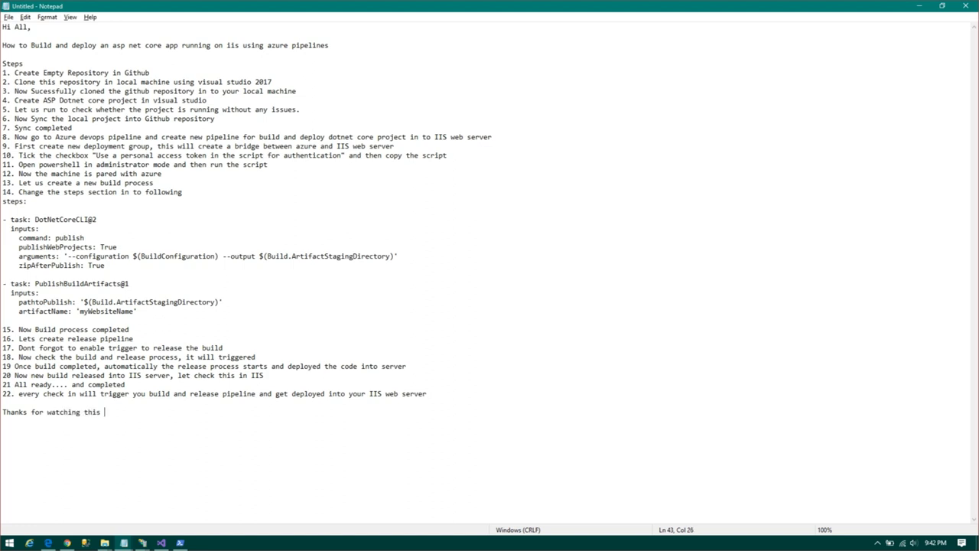
text(video,)
key(BackSpace)
Add the final line 'Please subscribe and like this video.'
key(Return)
text(Please subscribe and)
key(BackSpace)
key(BackSpace)
text(nd like)
key(BackSpace)
key(BackSpace)
text(ke this video)
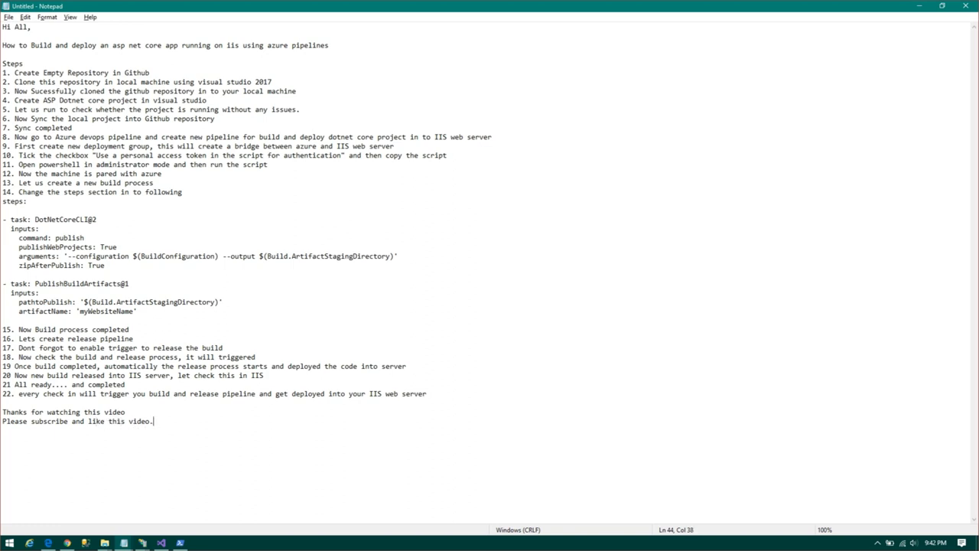
text(.....)
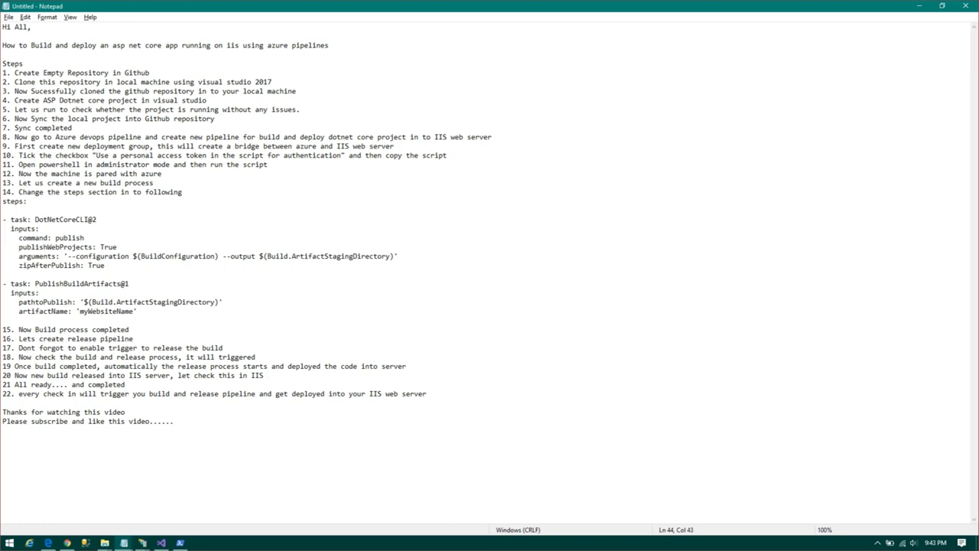